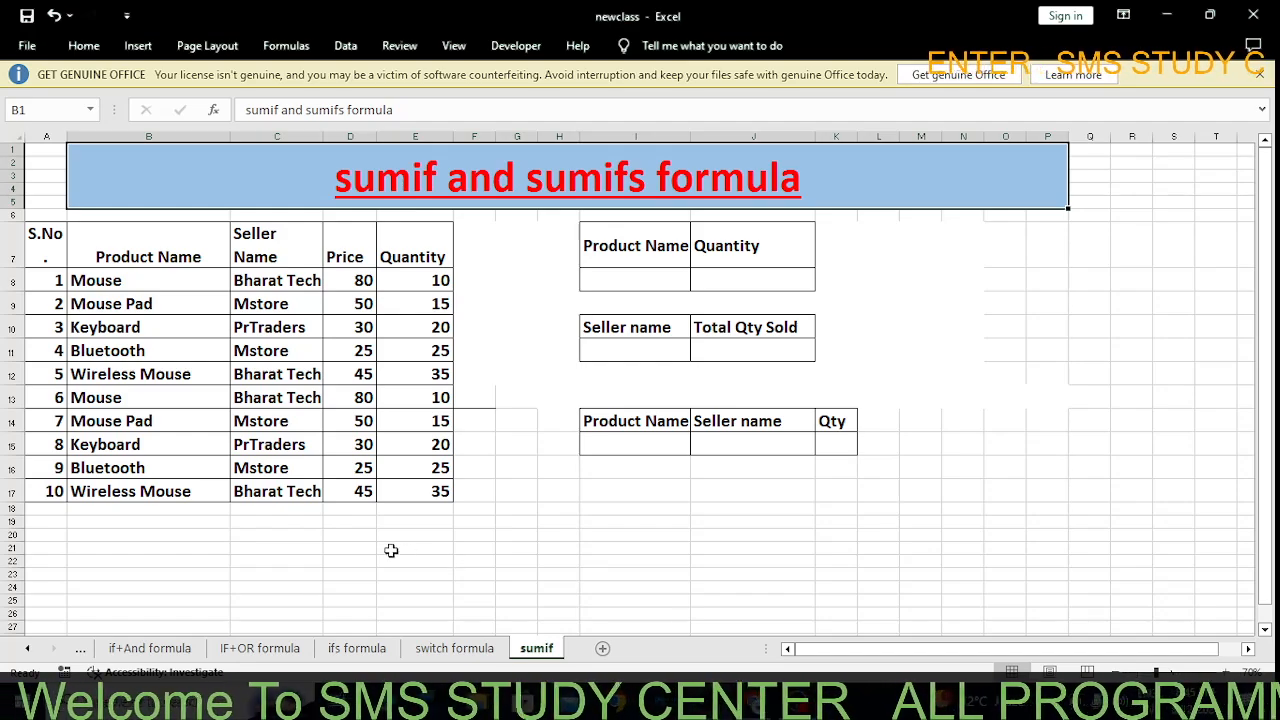
pyautogui.click(26, 649)
pyautogui.click(26, 649)
pyautogui.click(26, 649)
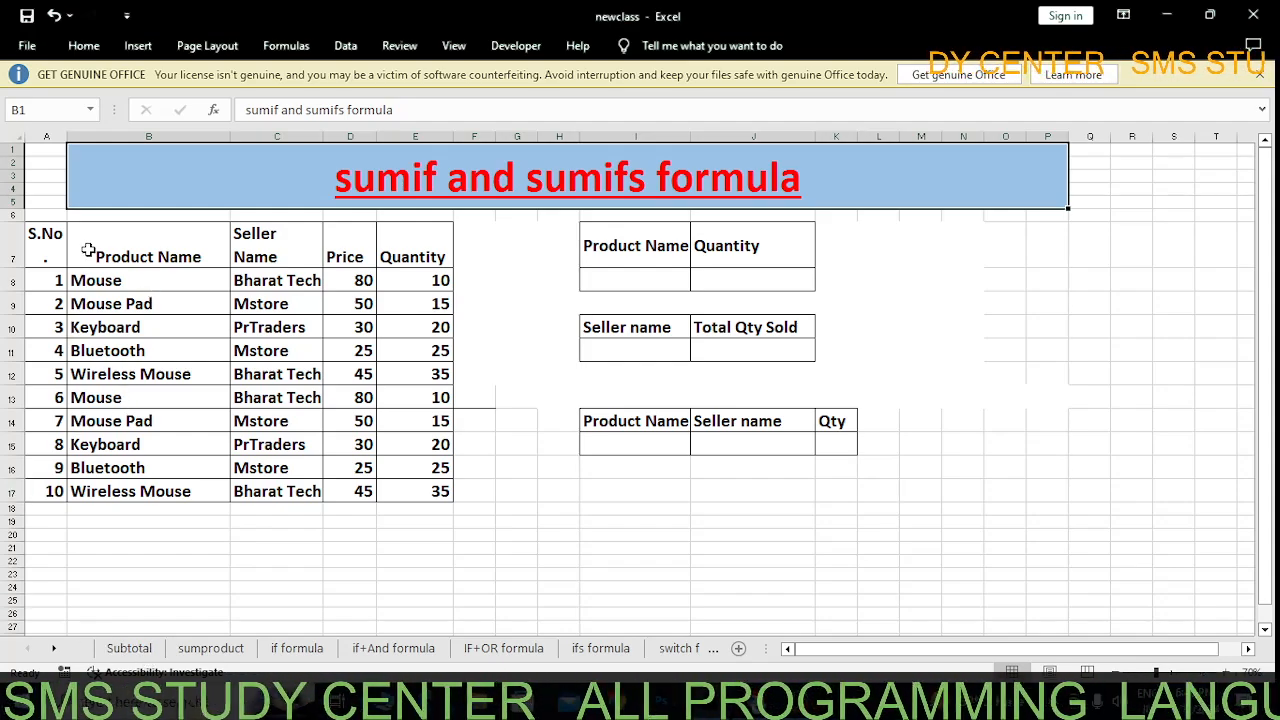
# Examine the sales table's headings and first product rows, along with the Product Name and Quantity headings of the first summary table.
pyautogui.click(44, 246)
pyautogui.click(134, 258)
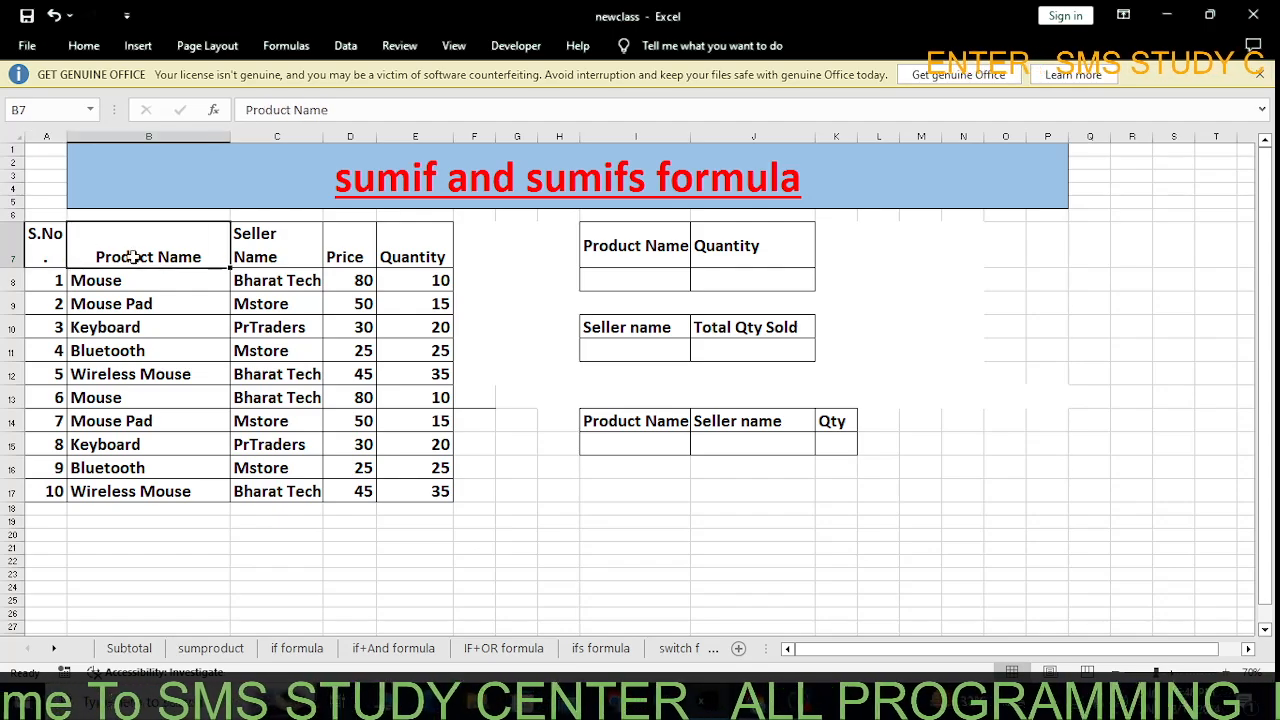
pyautogui.click(276, 242)
pyautogui.click(385, 250)
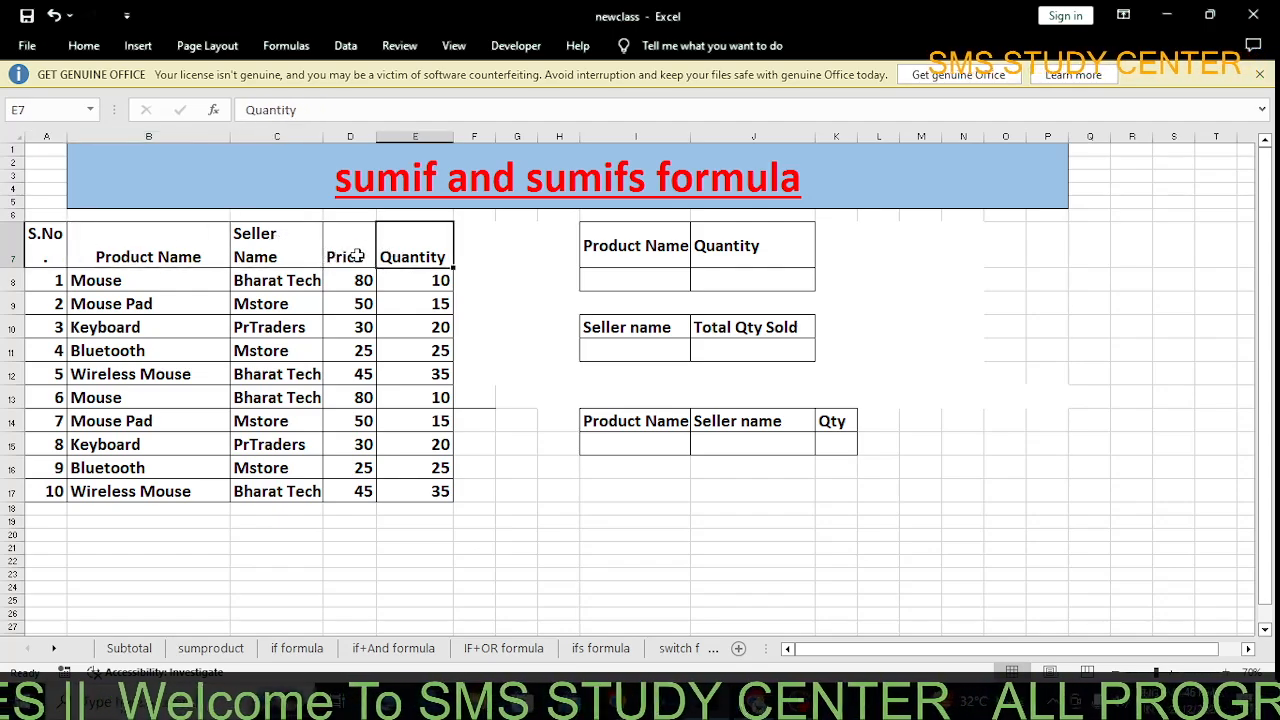
pyautogui.click(357, 256)
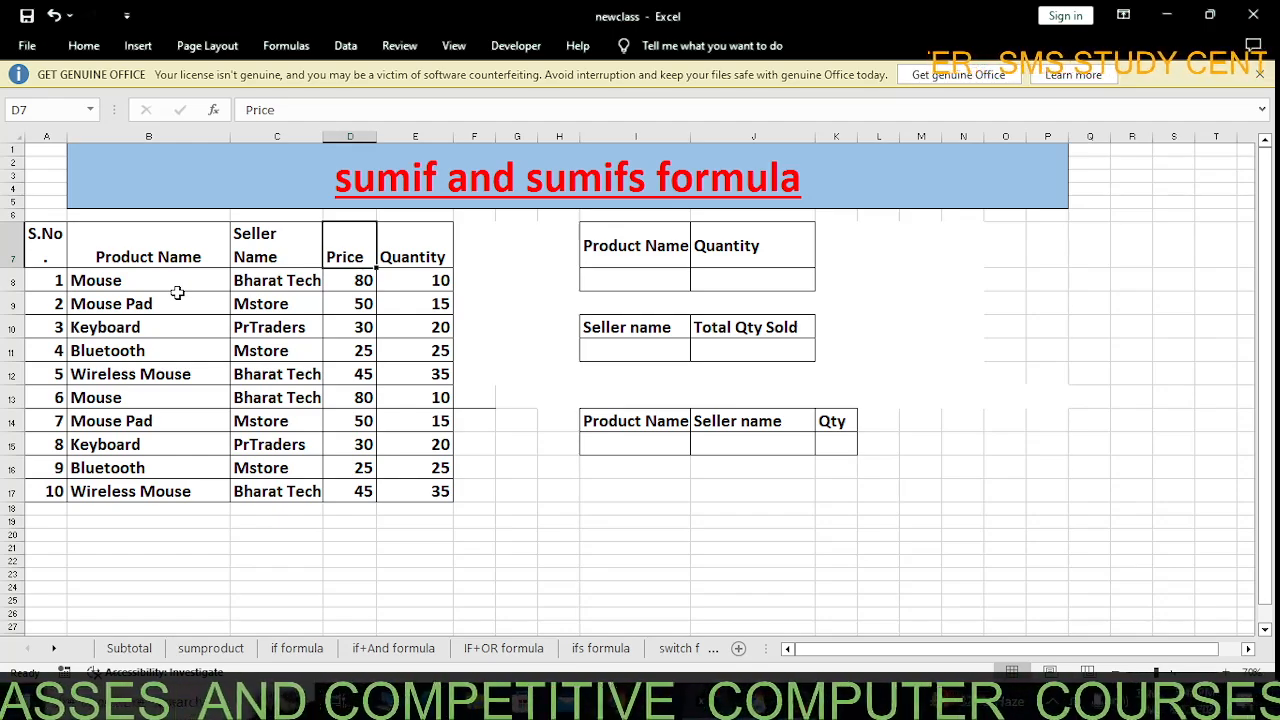
pyautogui.click(128, 280)
pyautogui.click(148, 306)
pyautogui.click(152, 325)
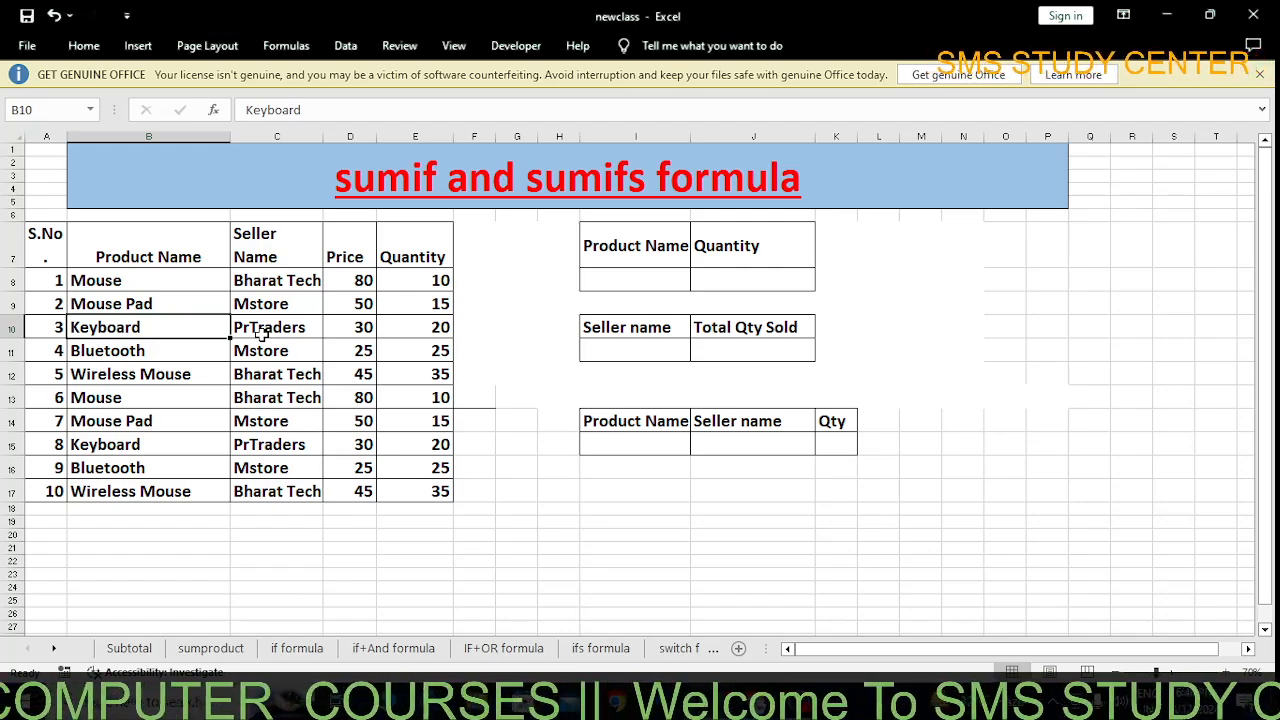
pyautogui.click(345, 256)
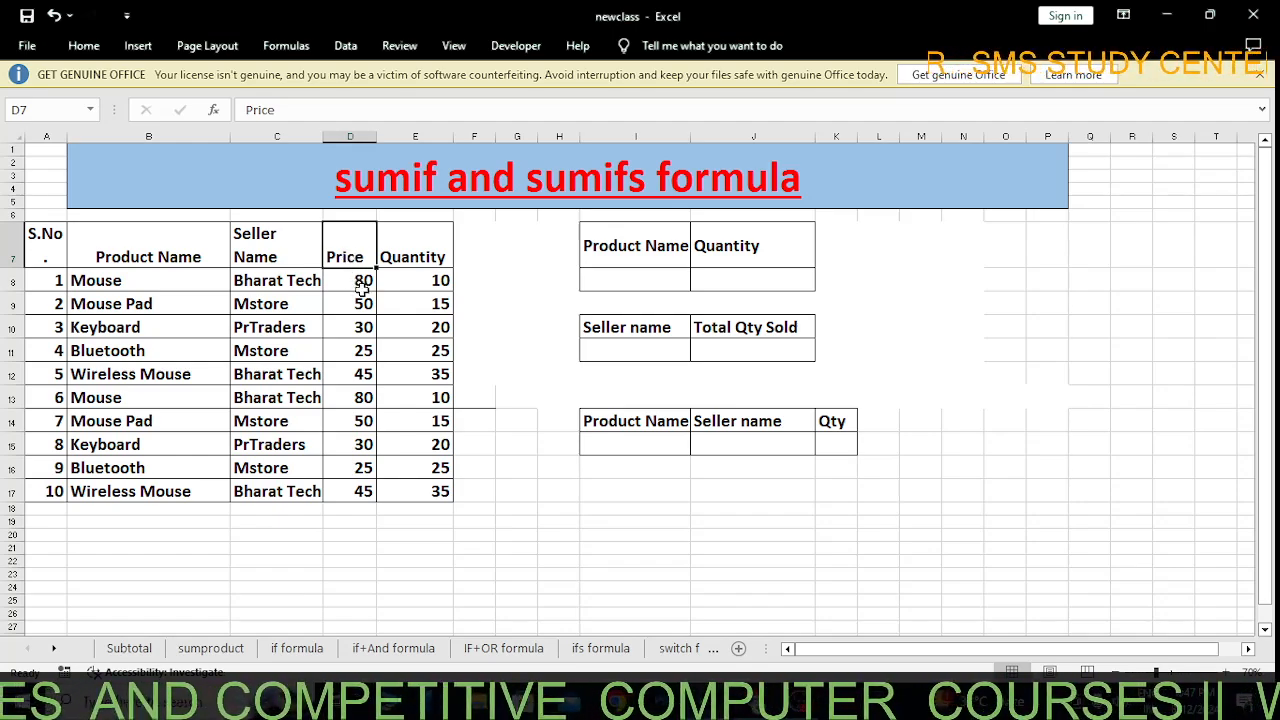
pyautogui.click(363, 288)
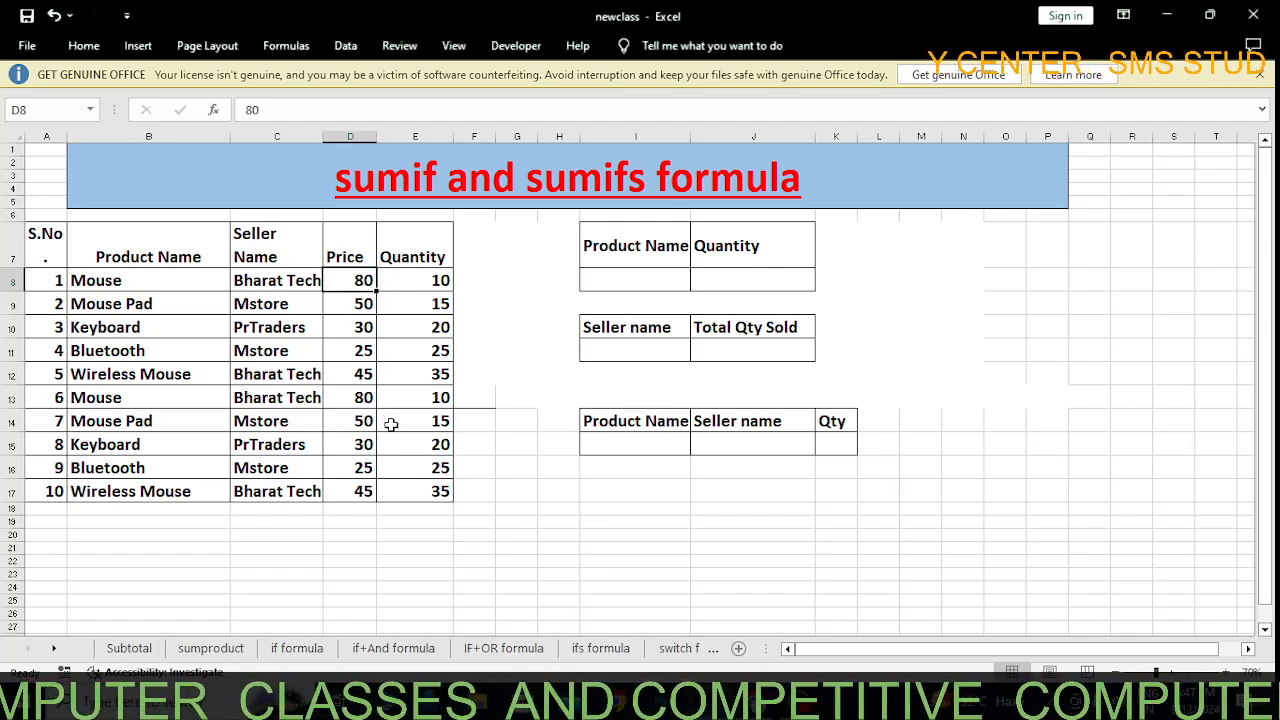
pyautogui.click(418, 280)
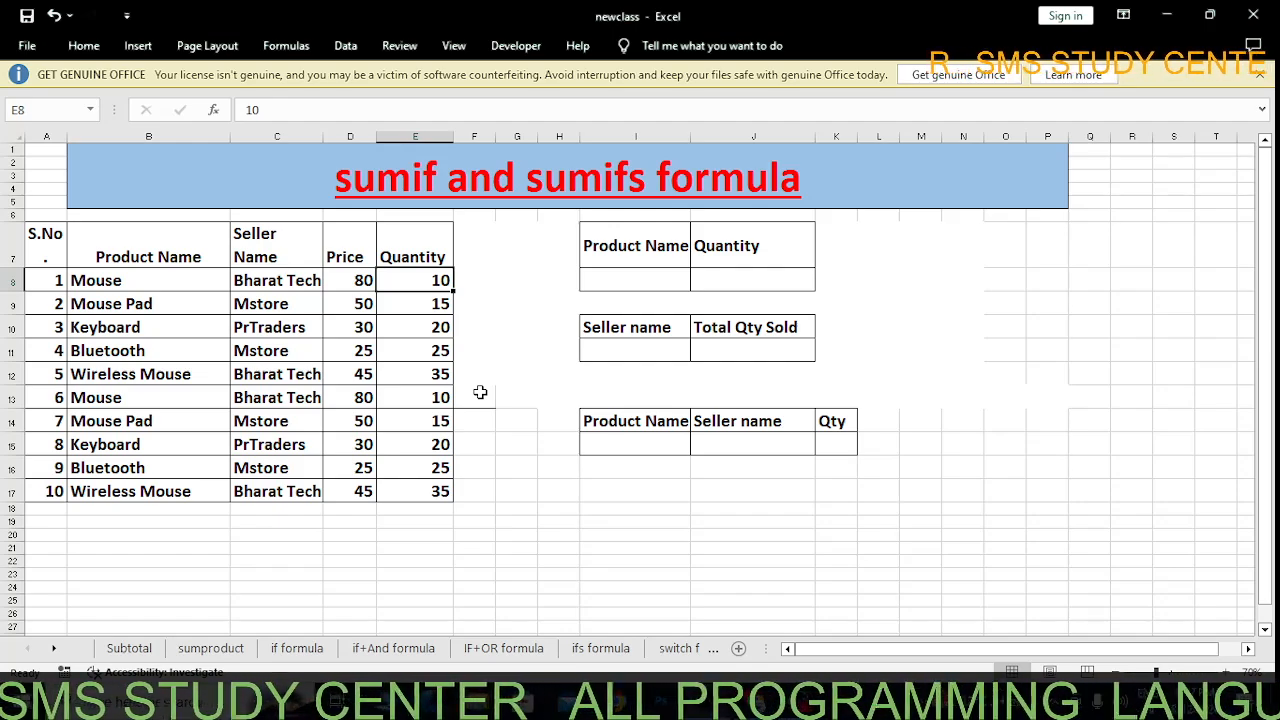
pyautogui.click(652, 264)
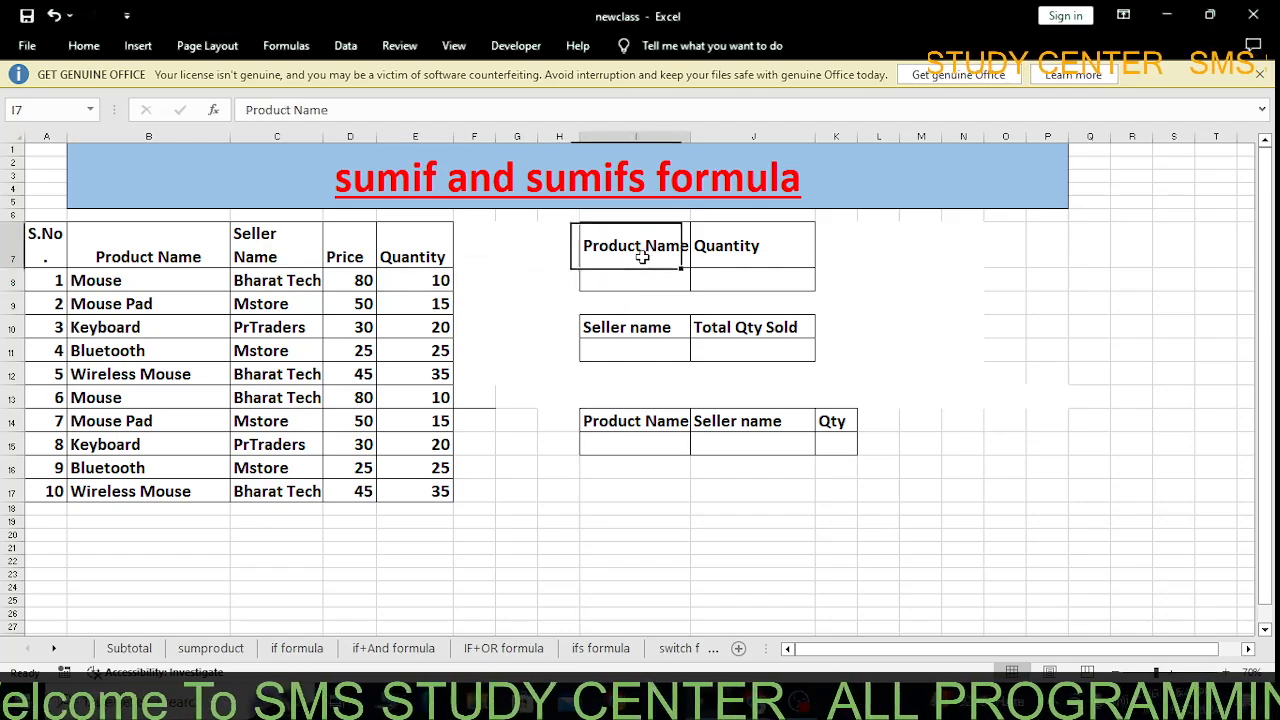
pyautogui.click(797, 245)
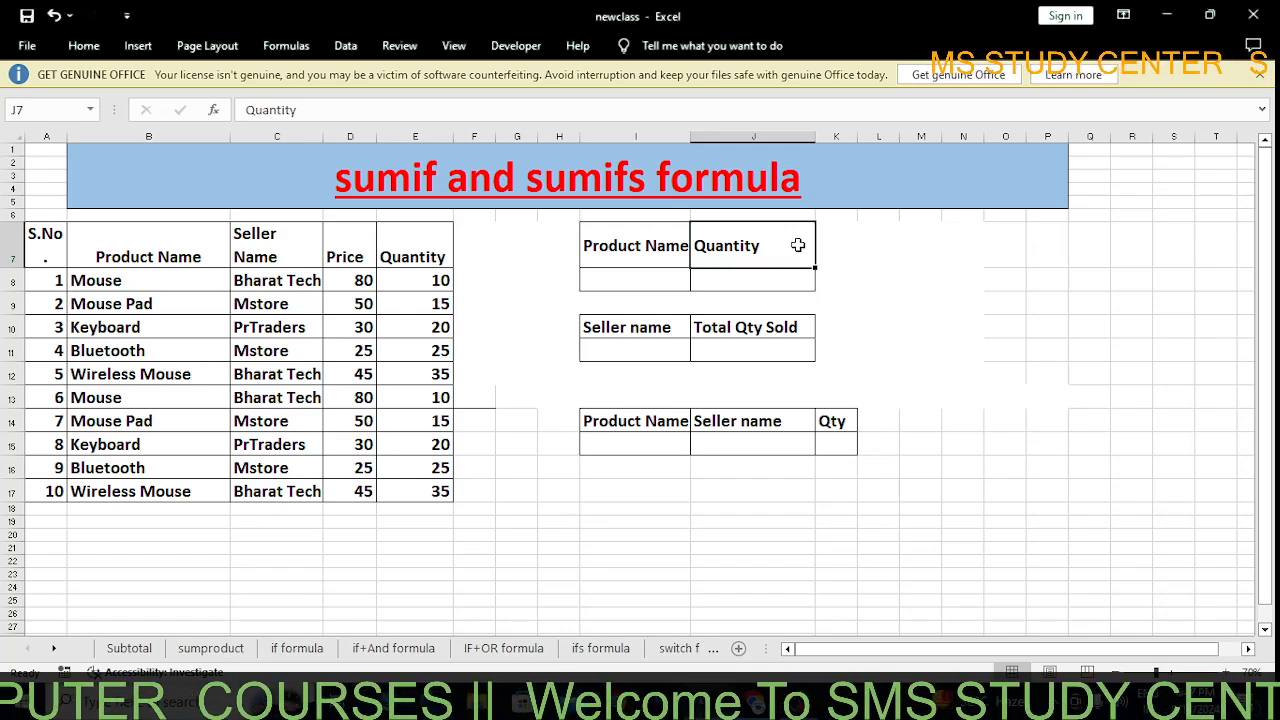
pyautogui.click(633, 264)
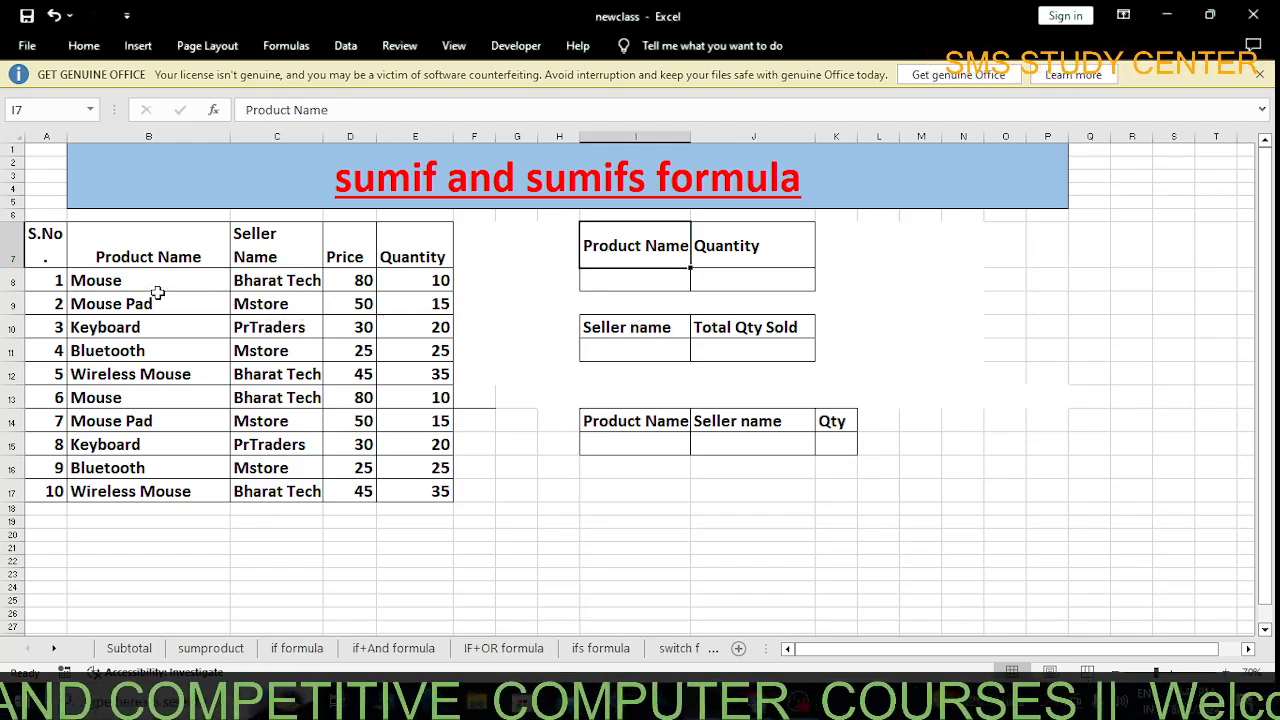
# Copy the product name Mouse from B8 into cell I8 under the first summary table's Product Name heading.
pyautogui.click(128, 284)
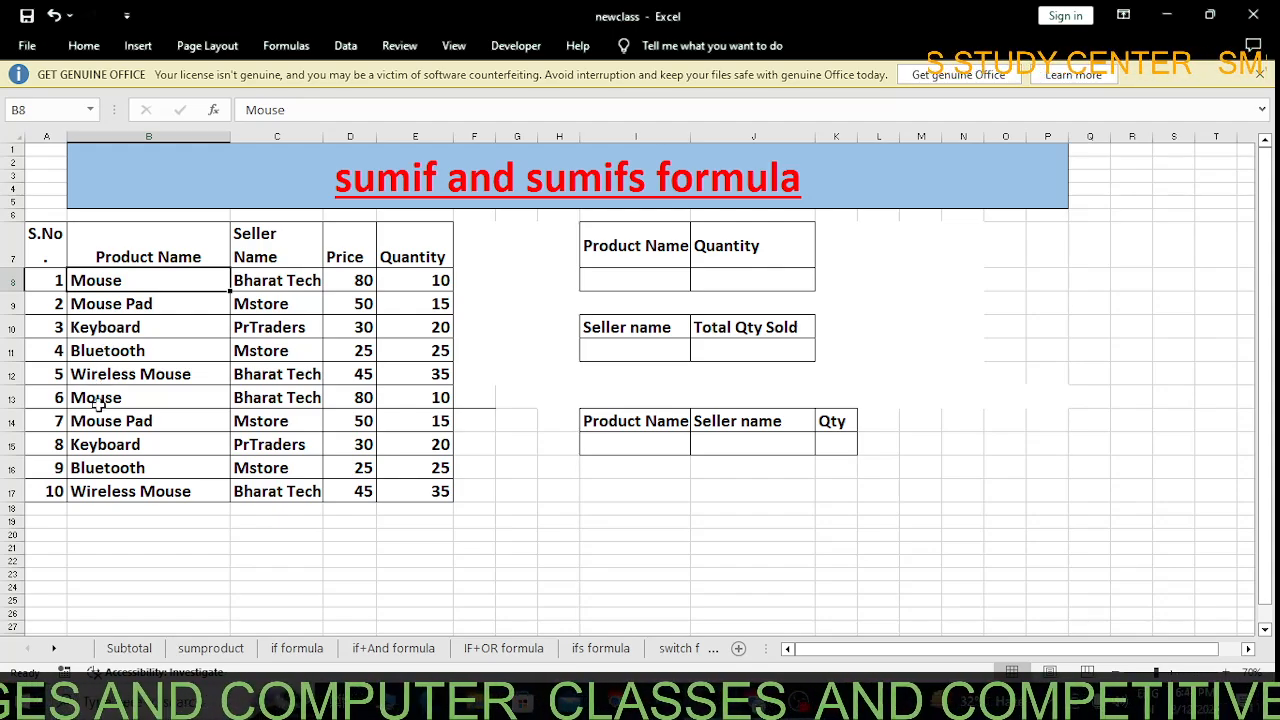
pyautogui.press('BackSpace')
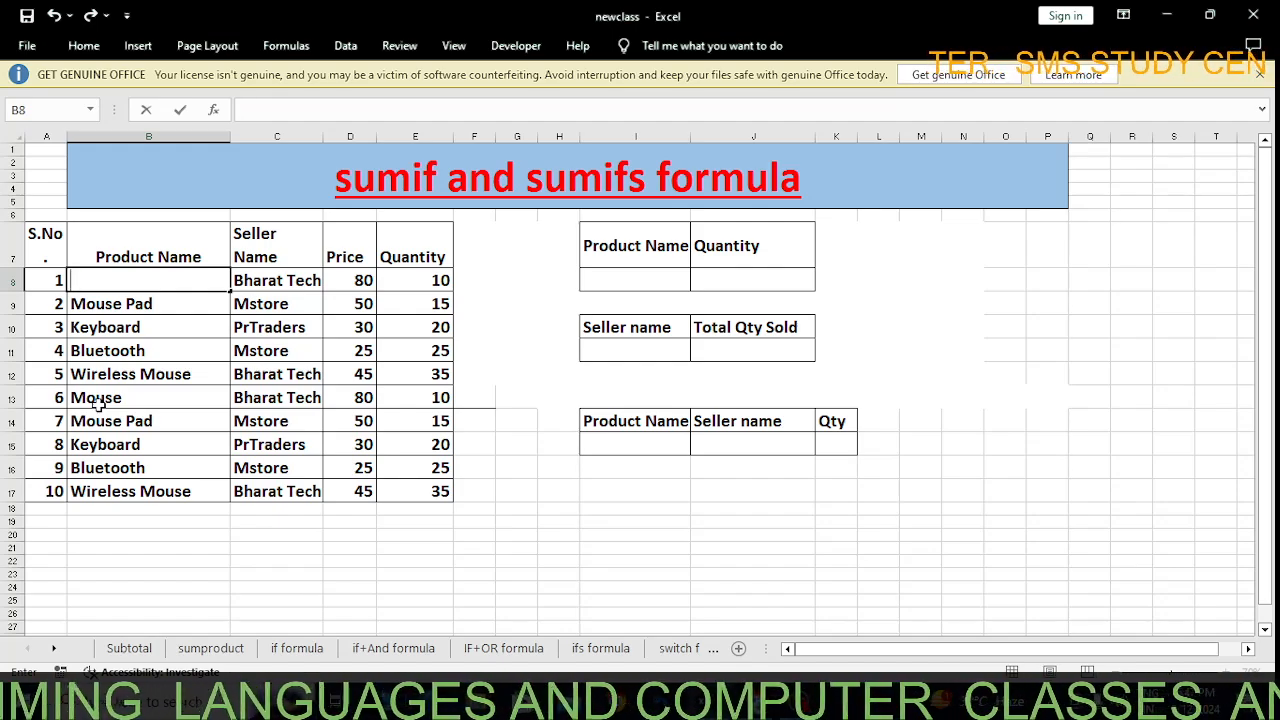
pyautogui.hotkey('ctrl', 'z')
pyautogui.hotkey('ctrl', 'c')
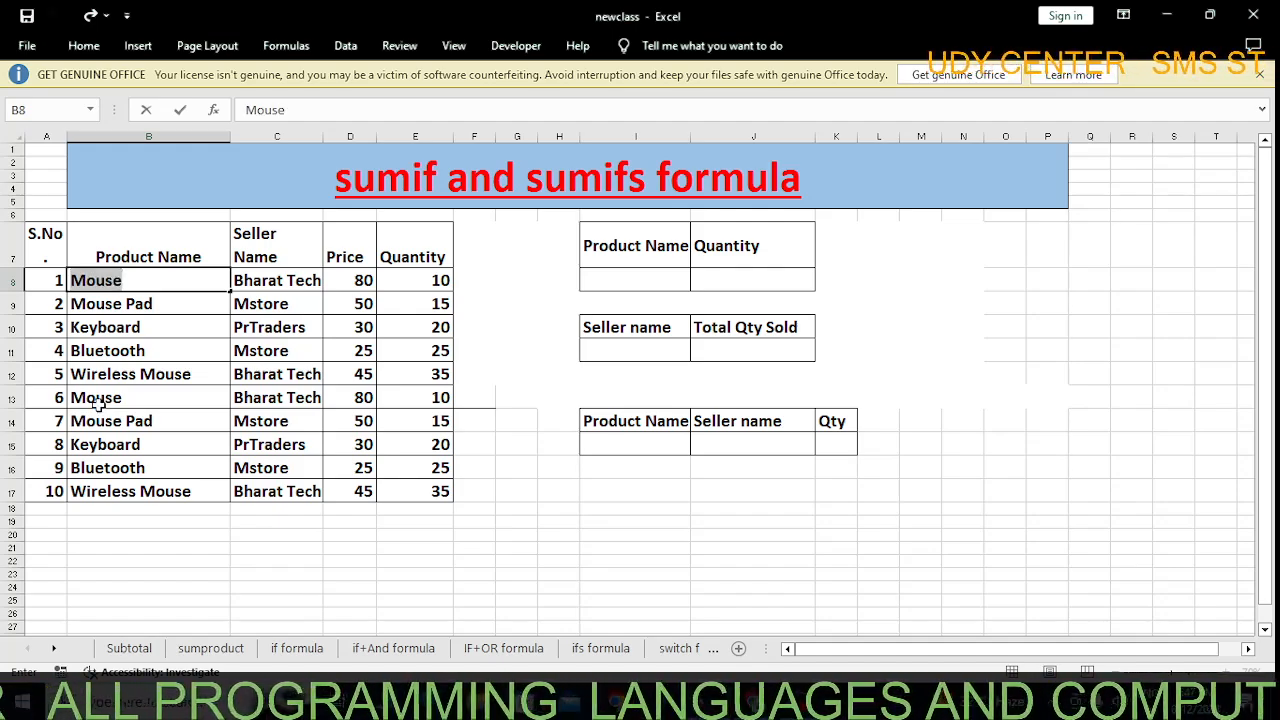
pyautogui.click(632, 280)
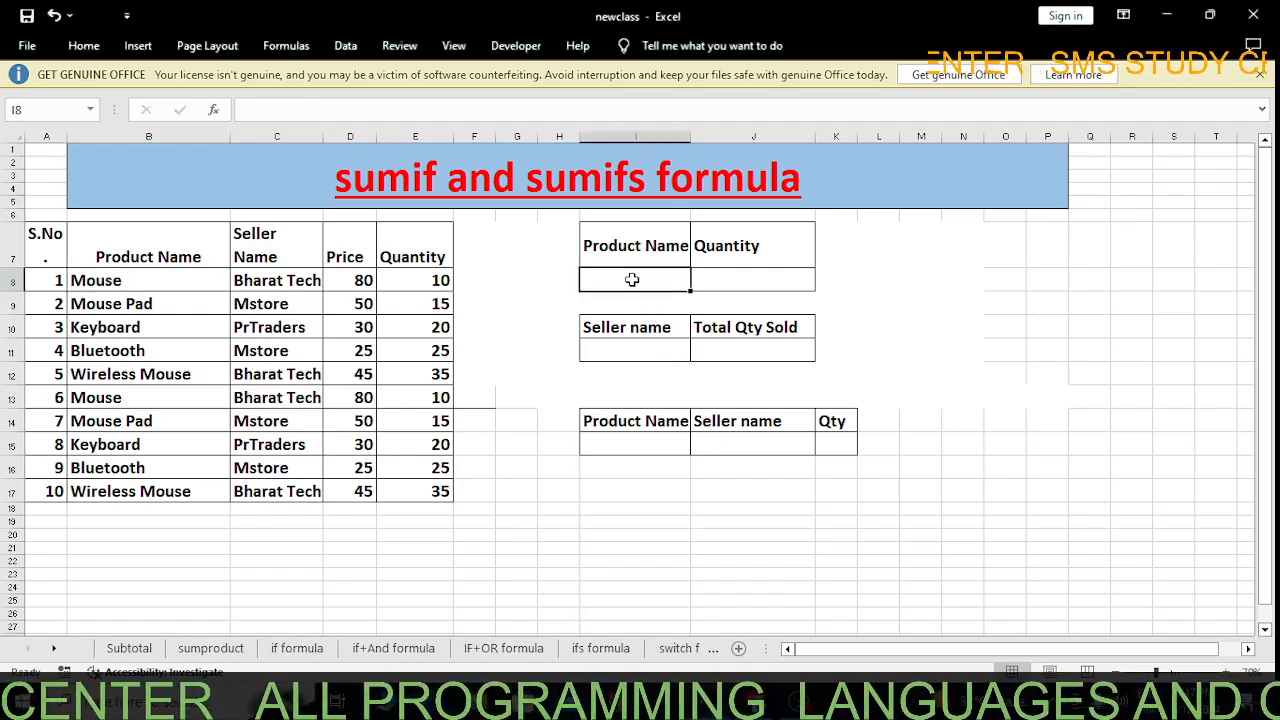
pyautogui.hotkey('ctrl', 'v')
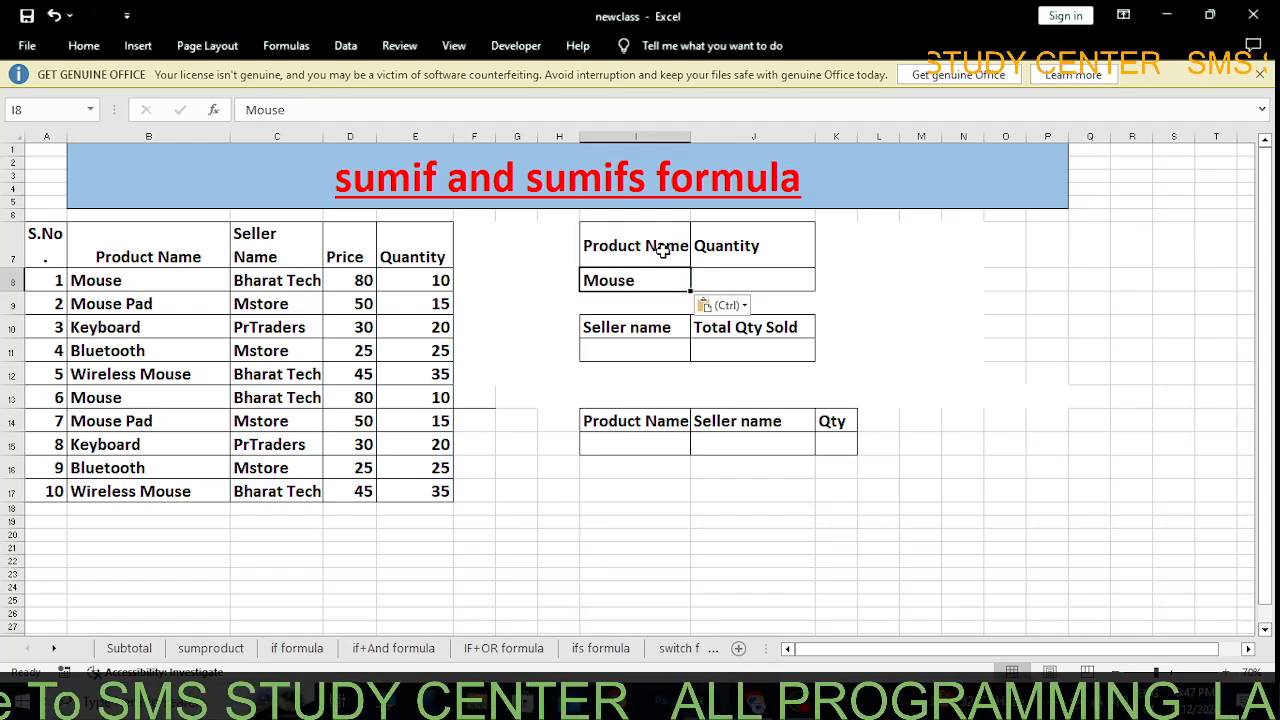
# Enter the formula =SUMIF(B8:B17,I8,E8:E17) in J8 to total the quantity for the product in I8.
pyautogui.click(749, 283)
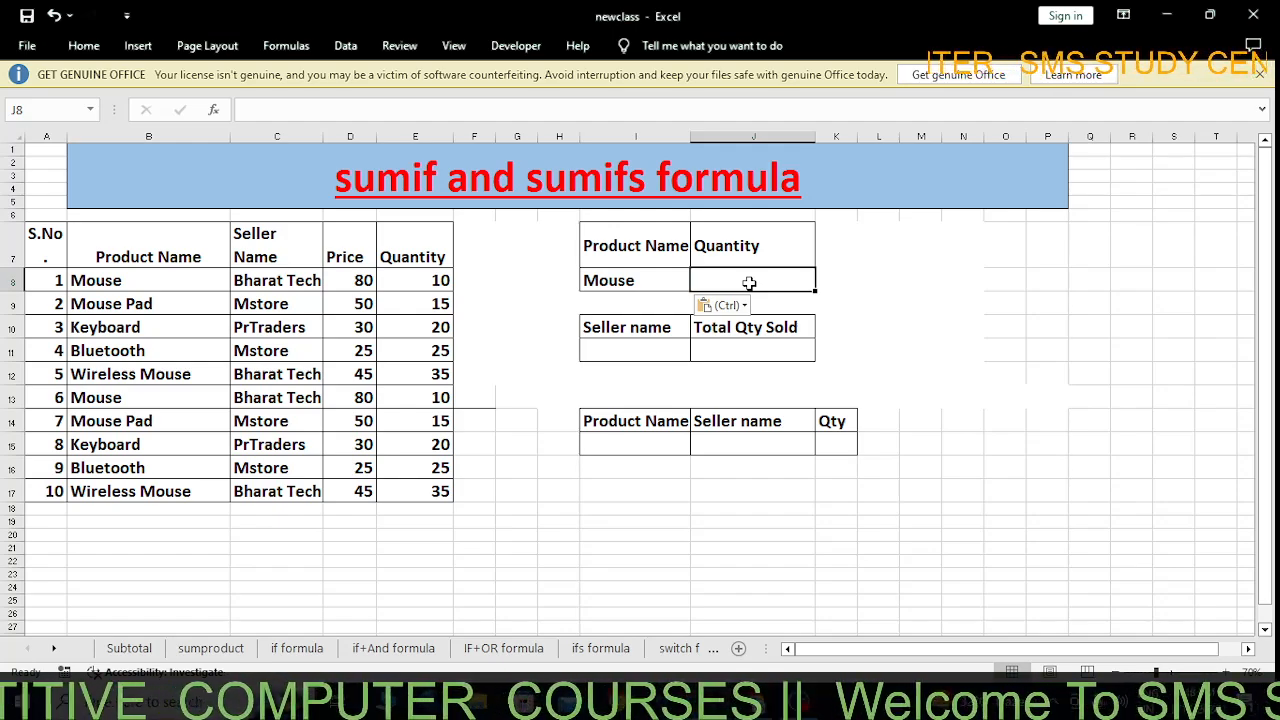
pyautogui.write('=')
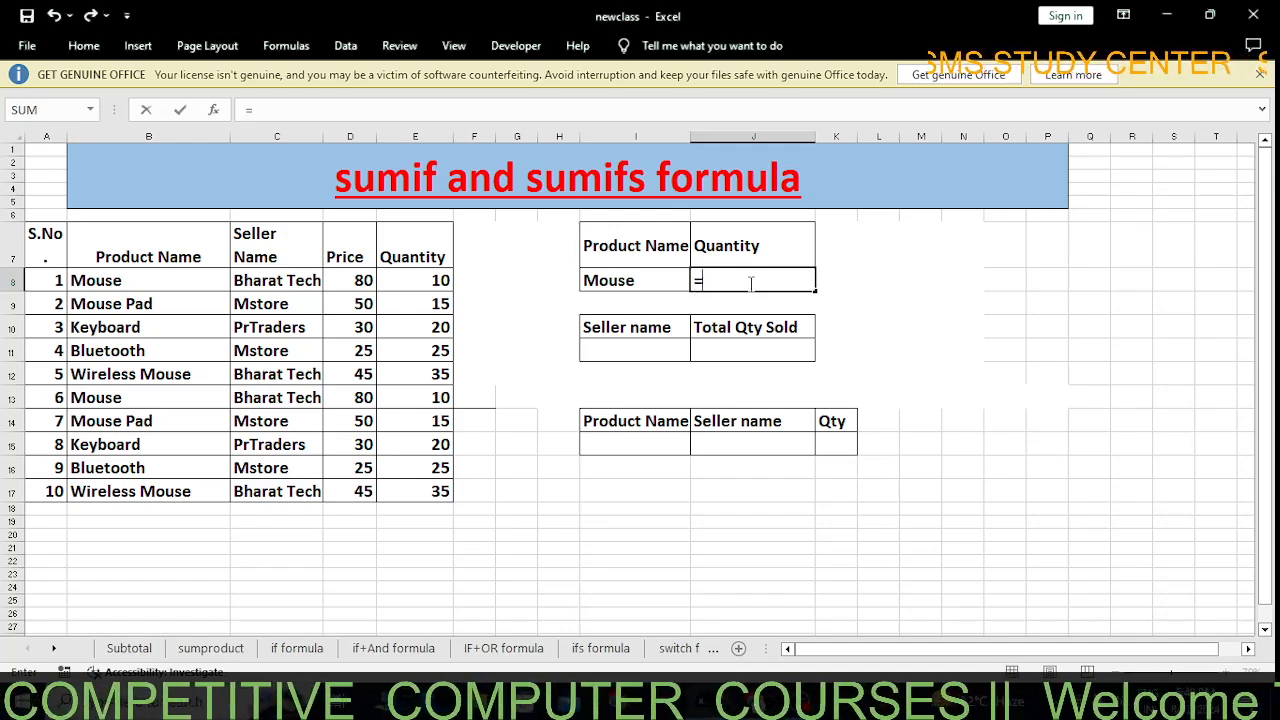
pyautogui.write('sumif')
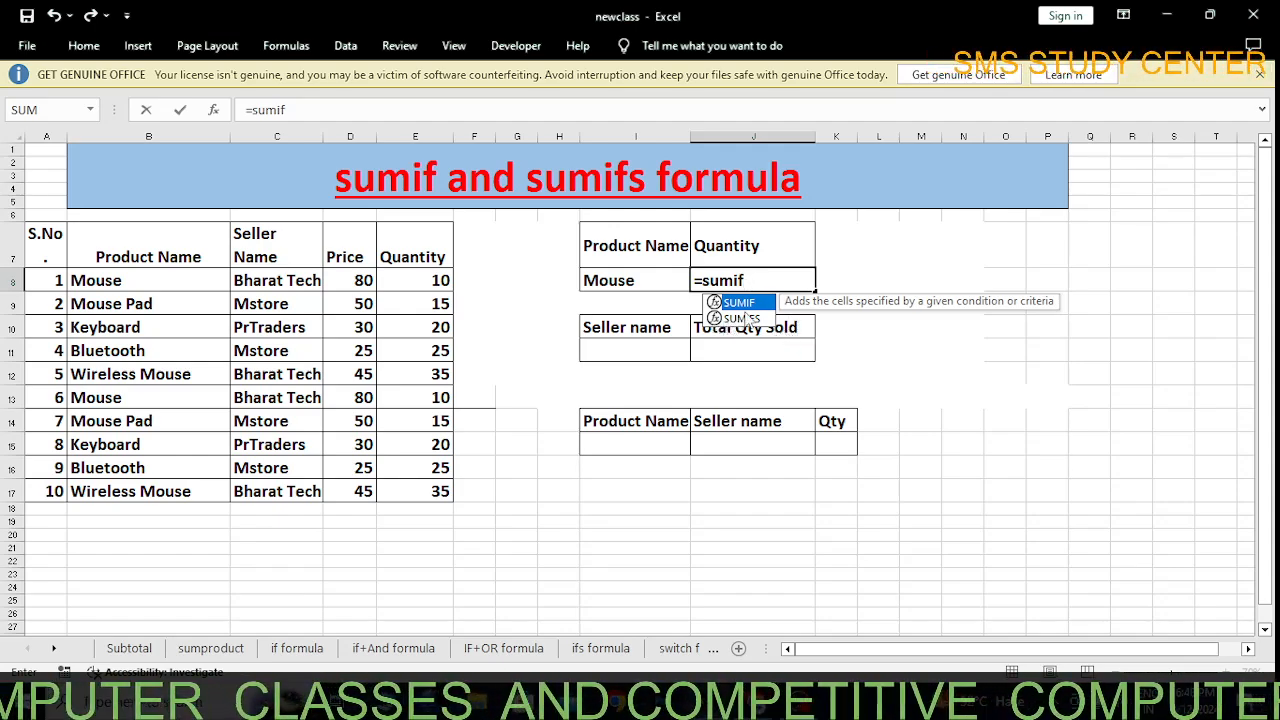
pyautogui.press('Tab')
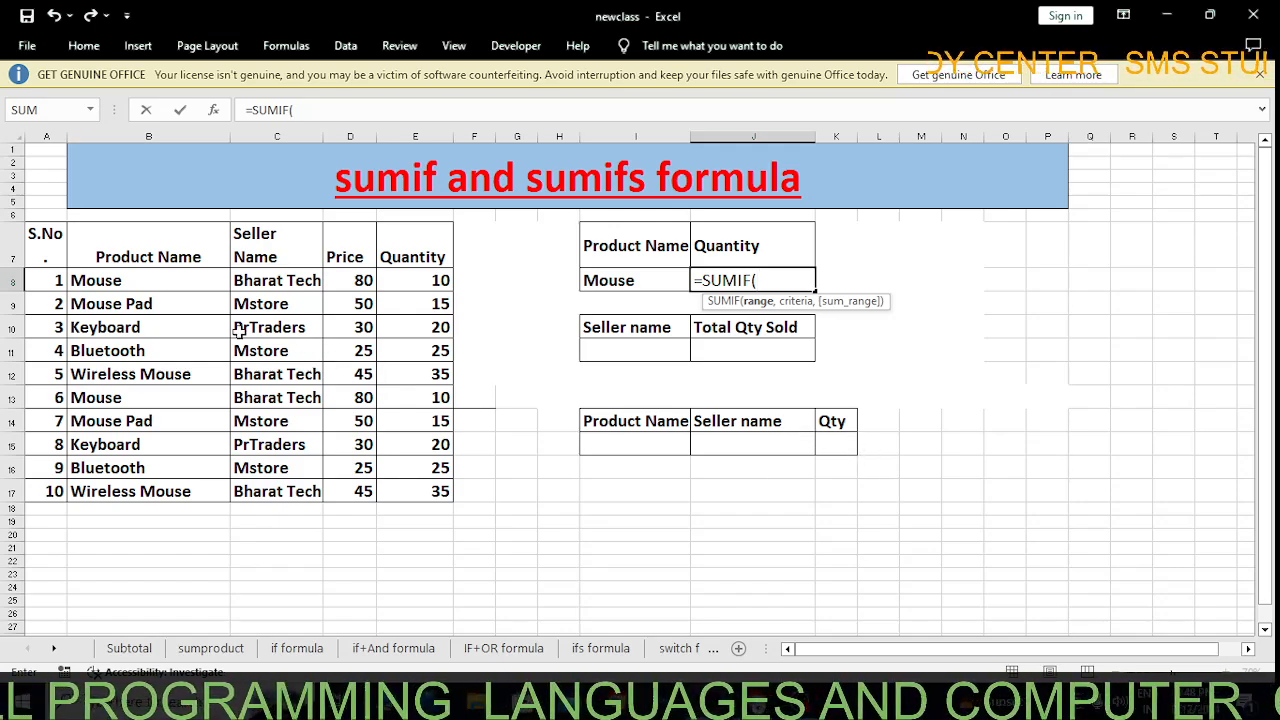
pyautogui.click(156, 286)
pyautogui.moveTo(155, 292); pyautogui.dragTo(175, 490)
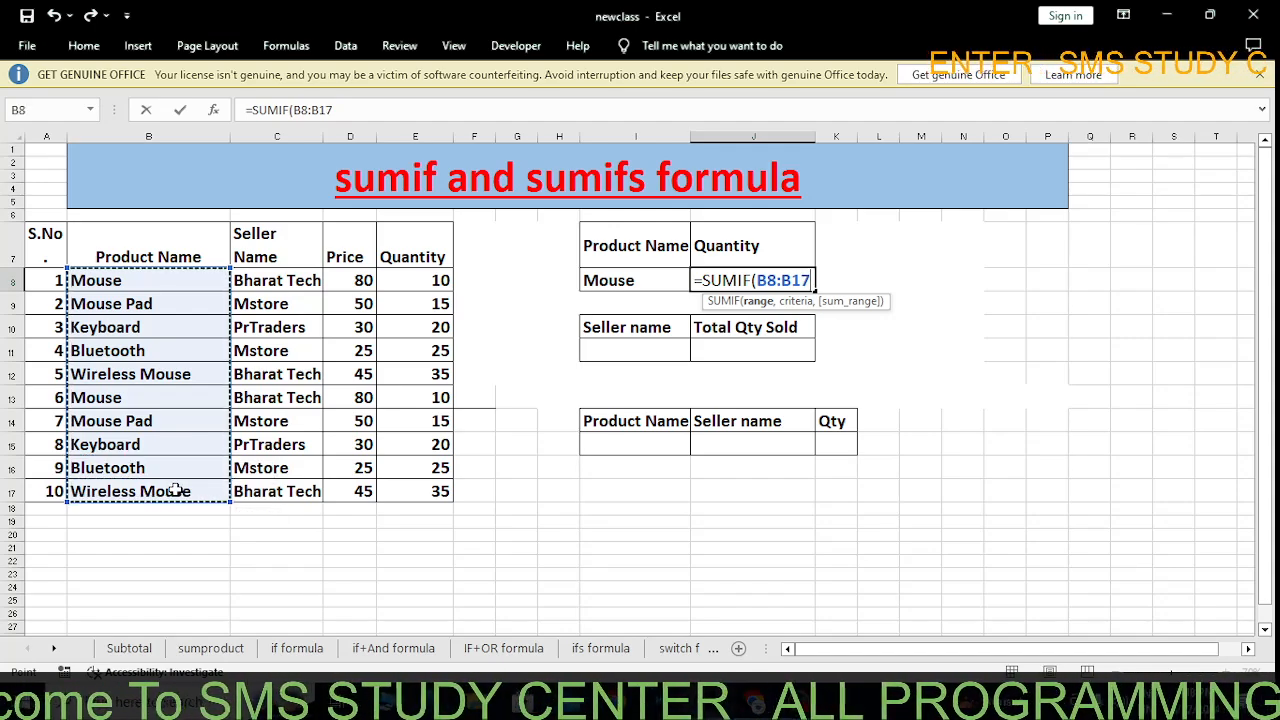
pyautogui.write(',')
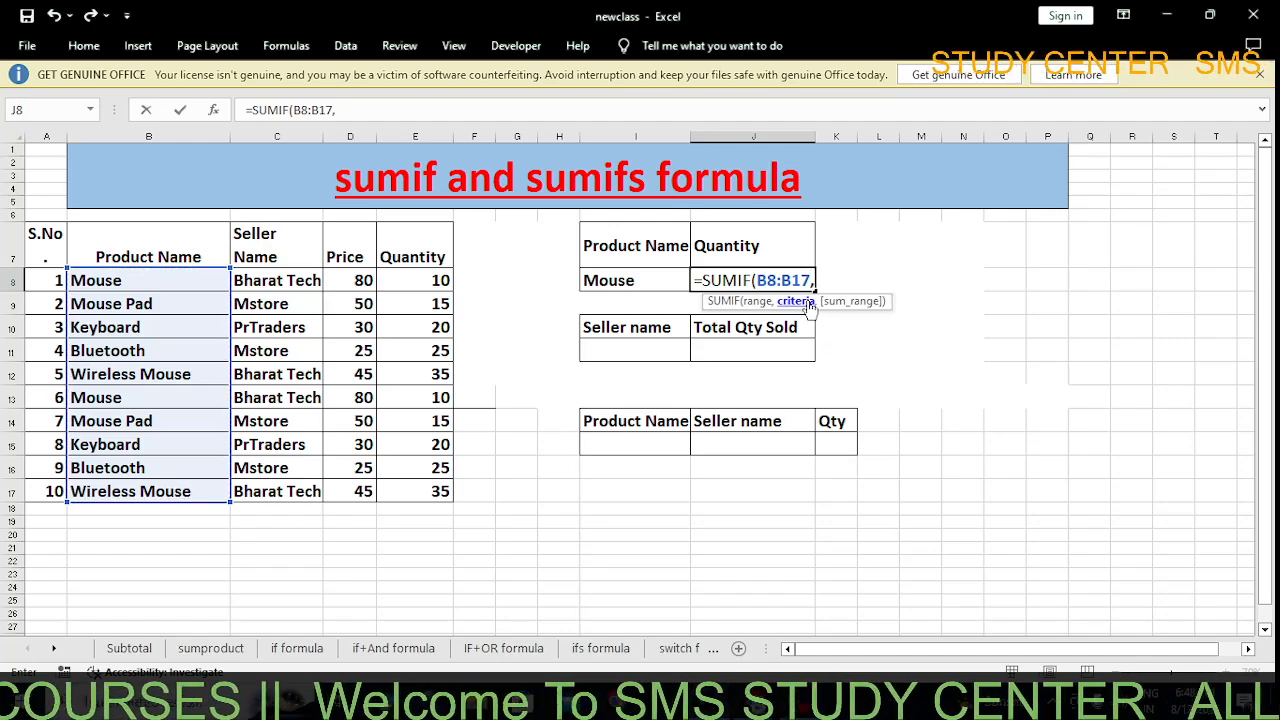
pyautogui.click(630, 284)
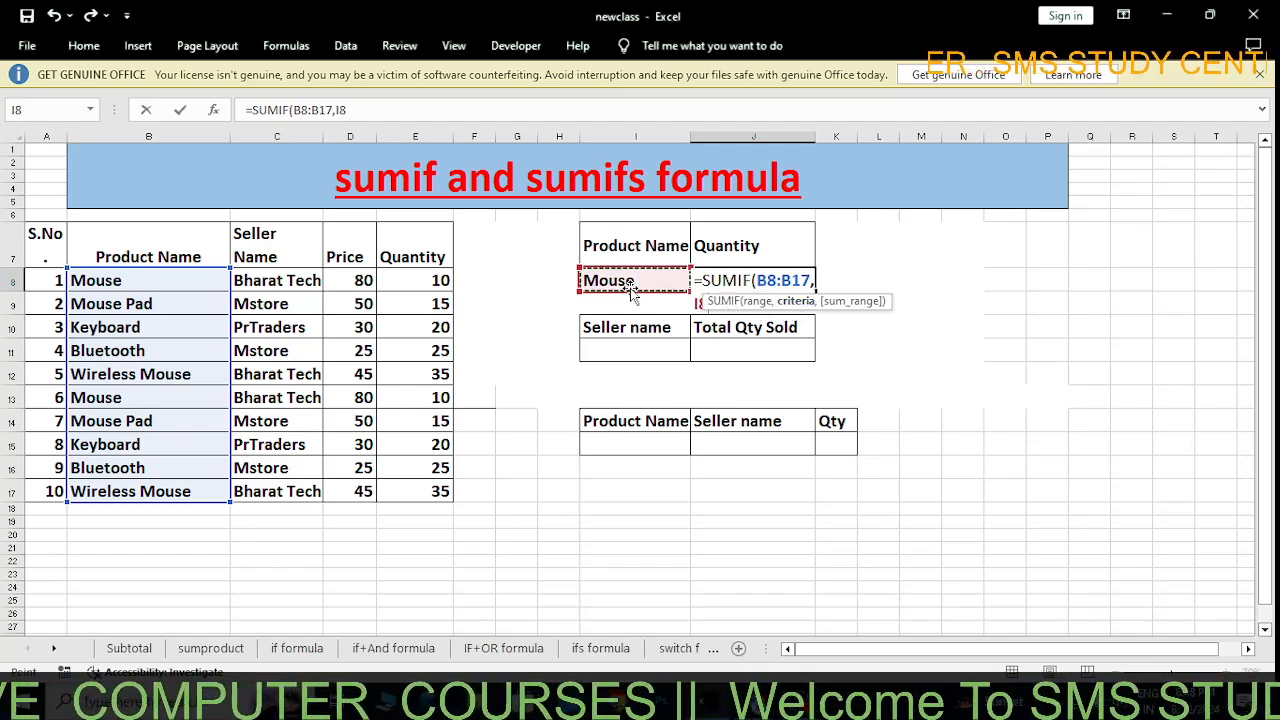
pyautogui.write(',')
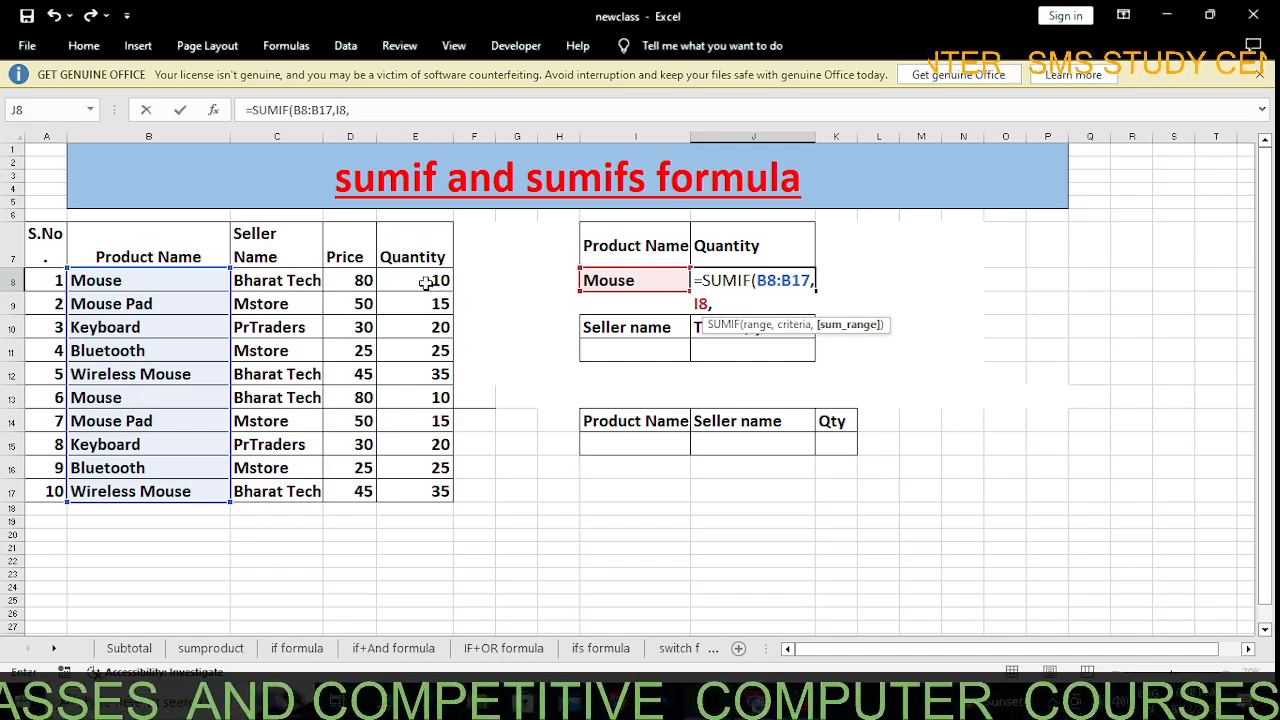
pyautogui.moveTo(425, 283); pyautogui.dragTo(425, 498)
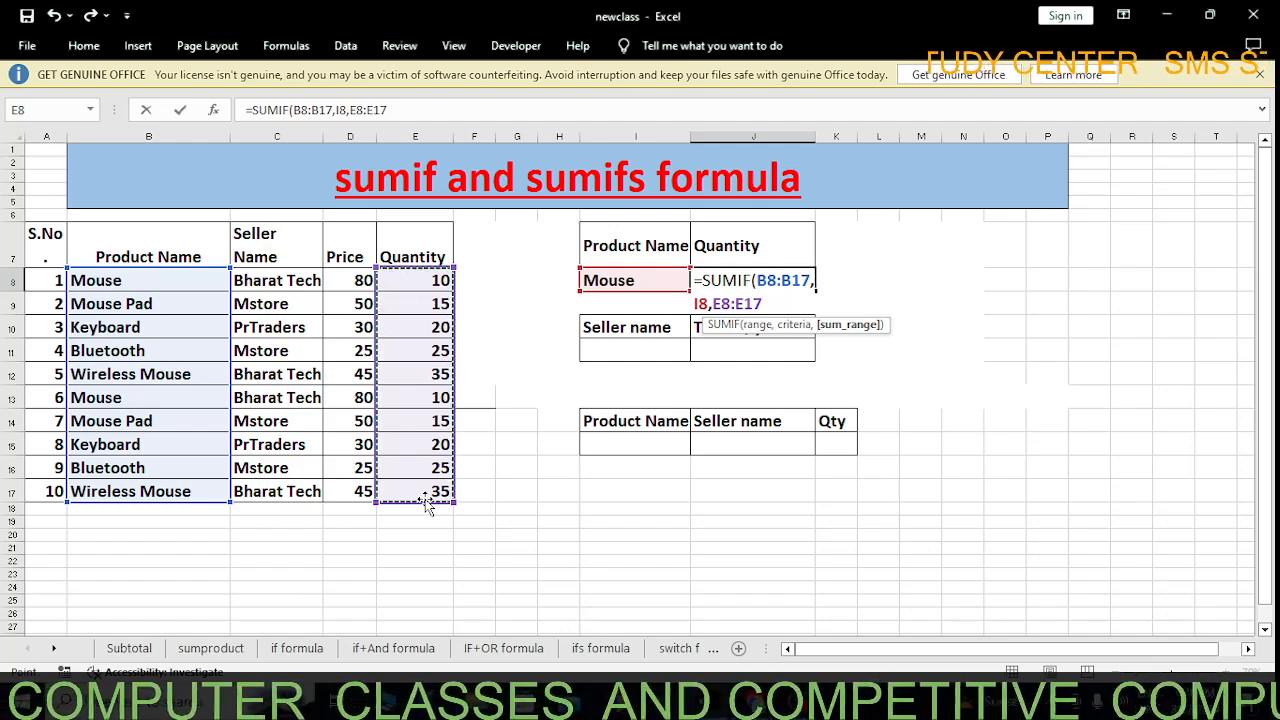
pyautogui.write(')')
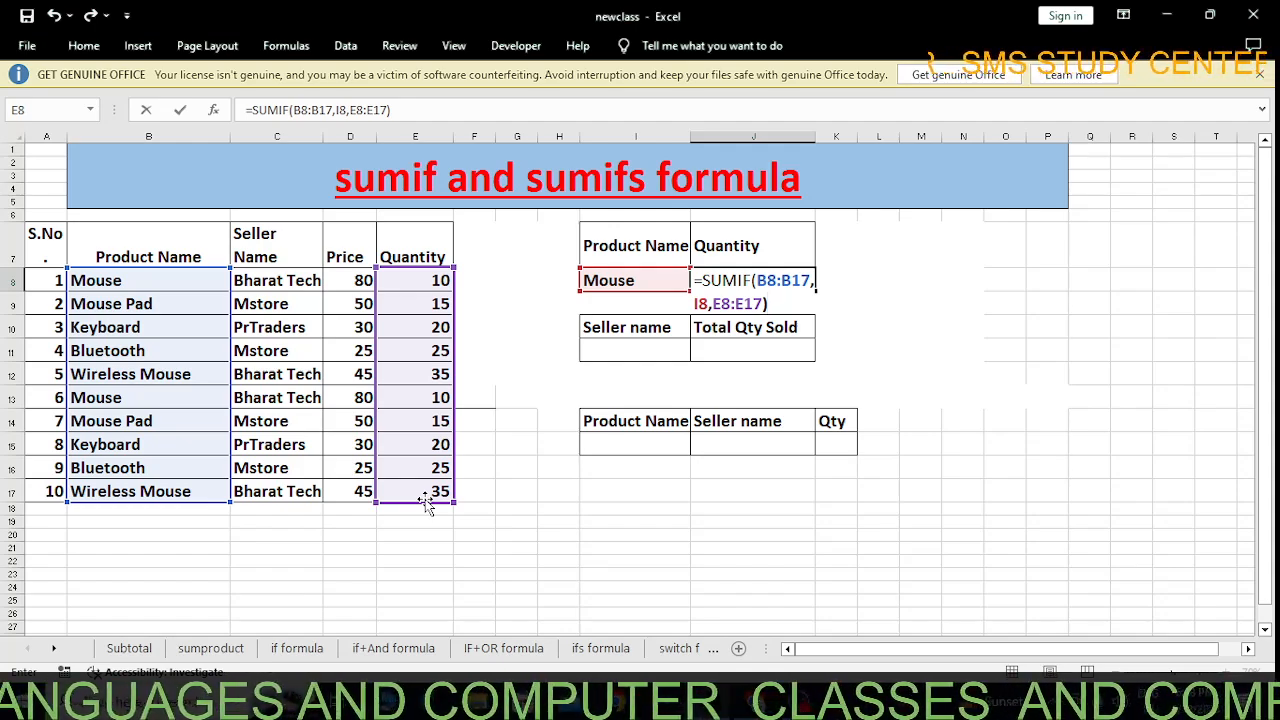
pyautogui.press('Return')
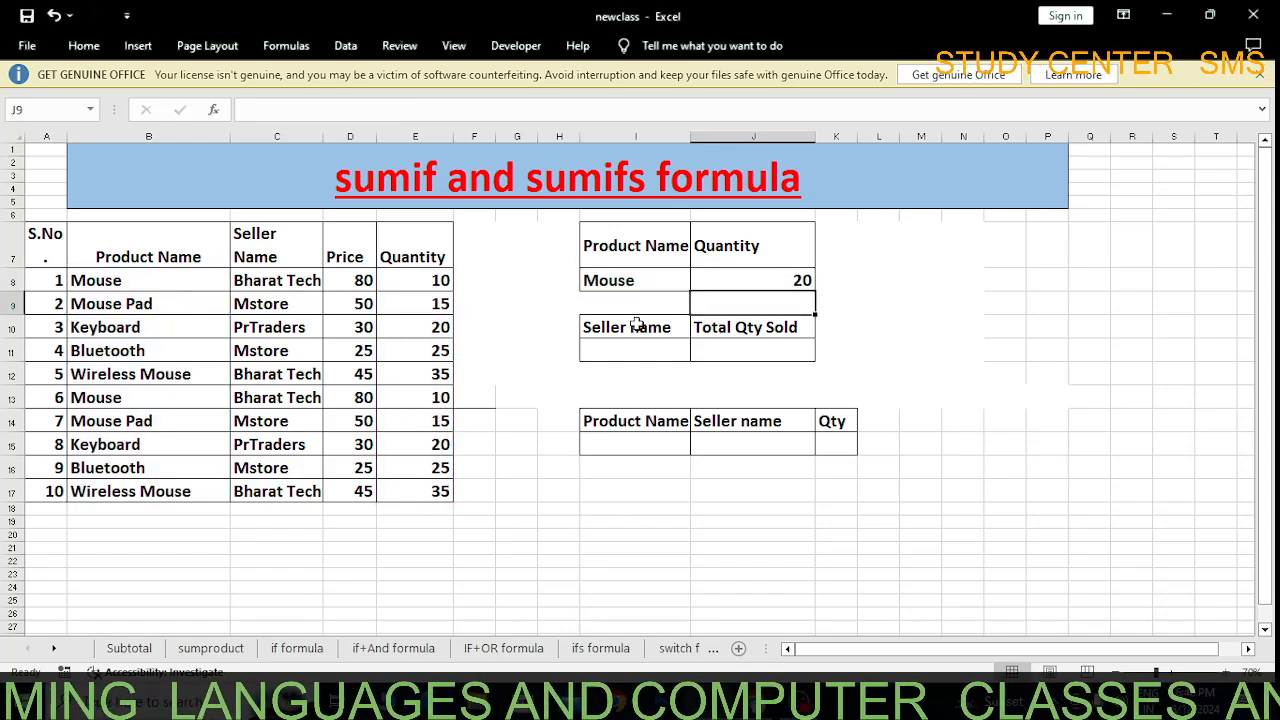
# Check the SUMIF result in J8 against both Mouse rows and their quantities, and look through the other product names.
pyautogui.click(643, 282)
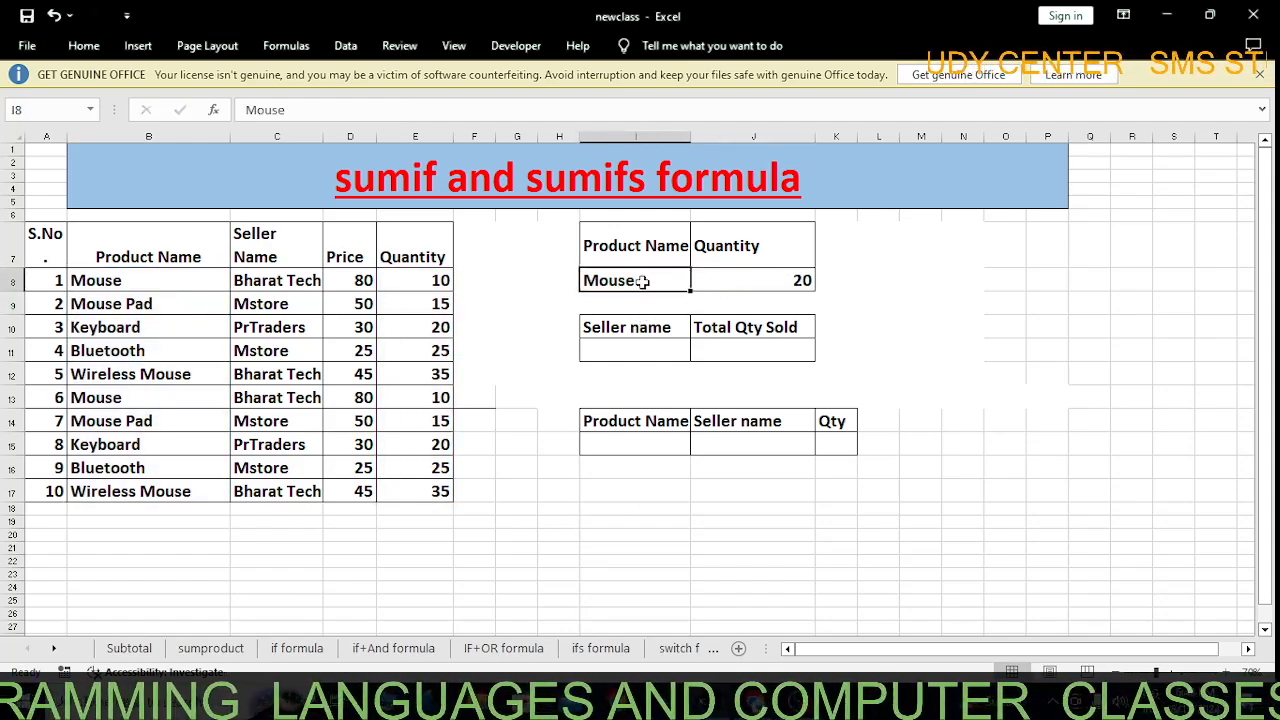
pyautogui.click(757, 281)
pyautogui.click(157, 284)
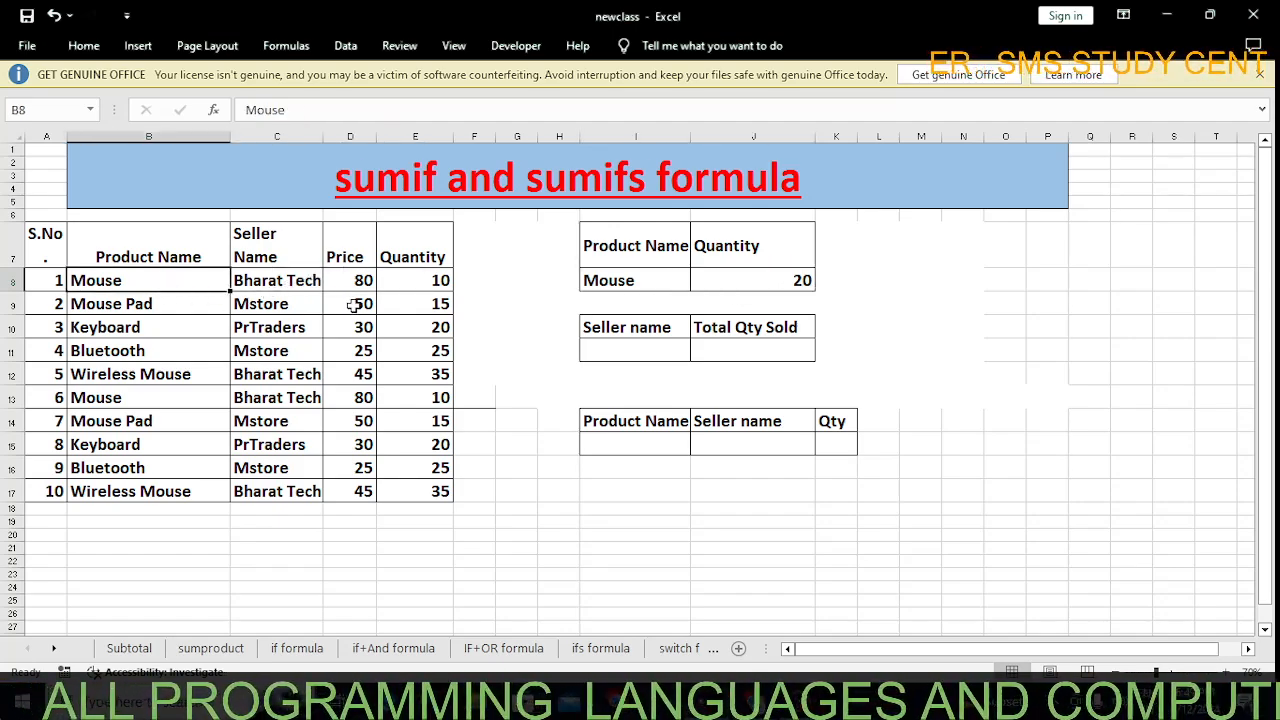
pyautogui.click(412, 283)
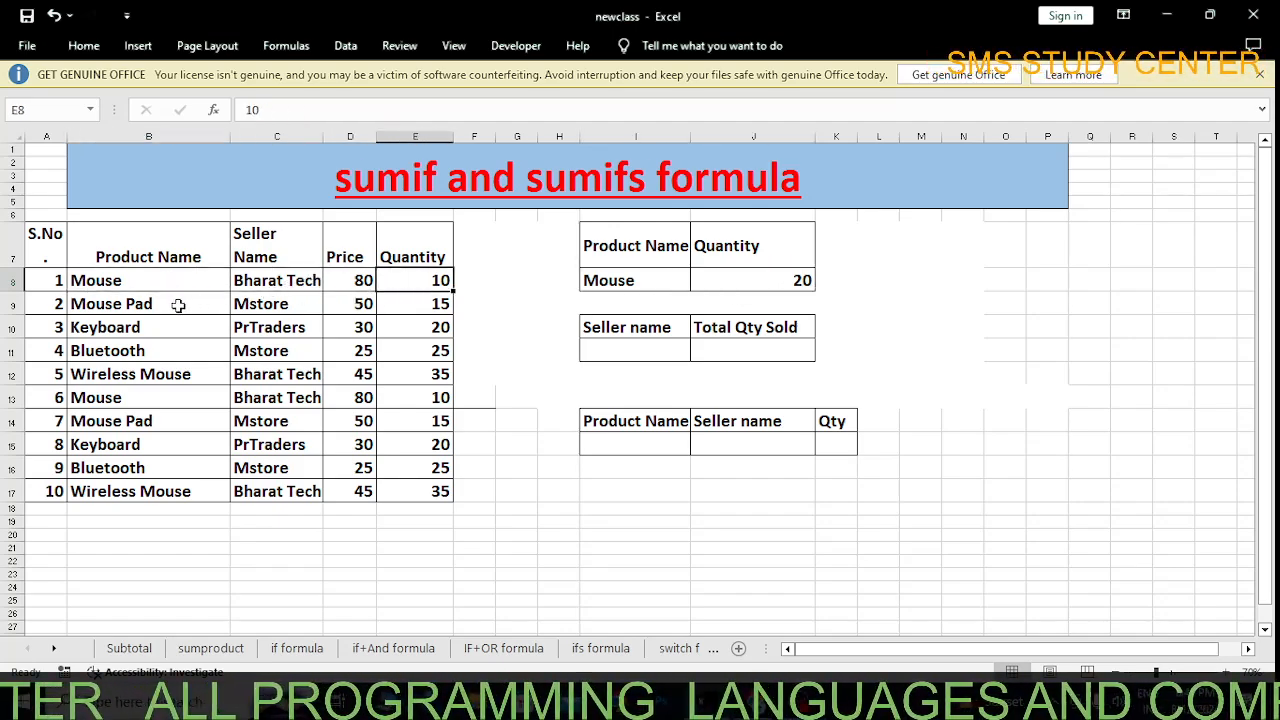
pyautogui.click(112, 402)
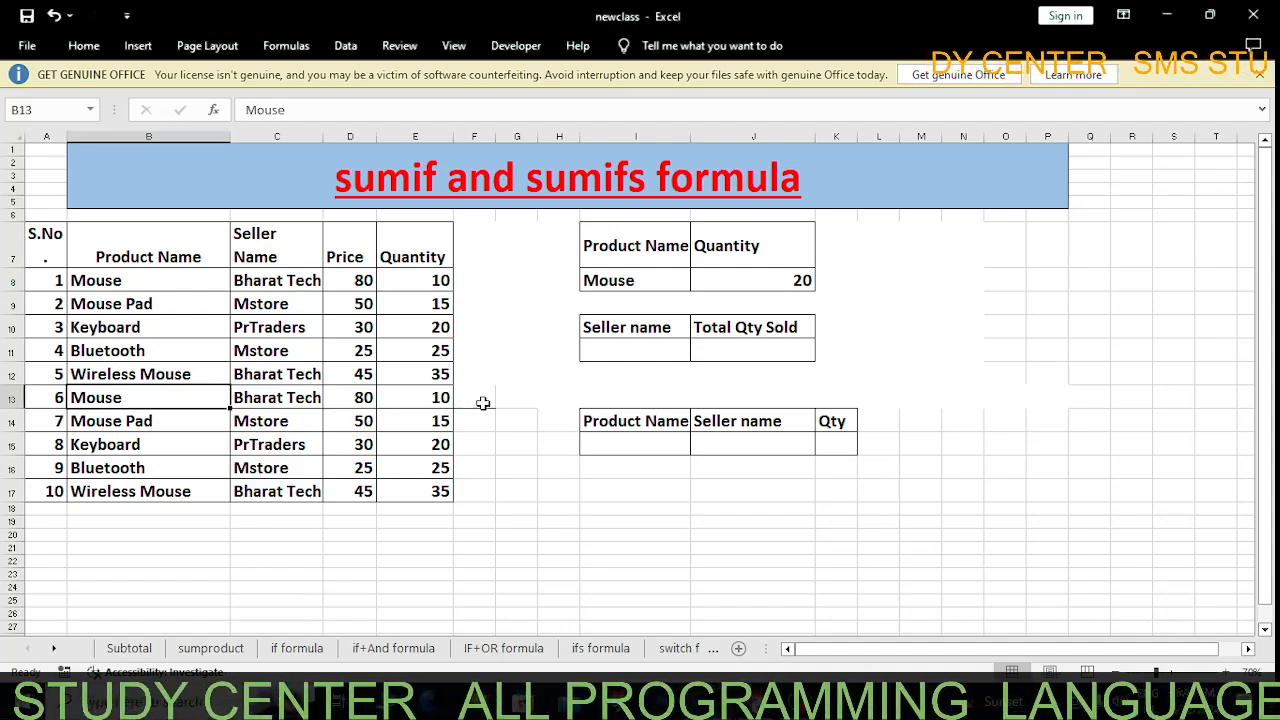
pyautogui.click(418, 399)
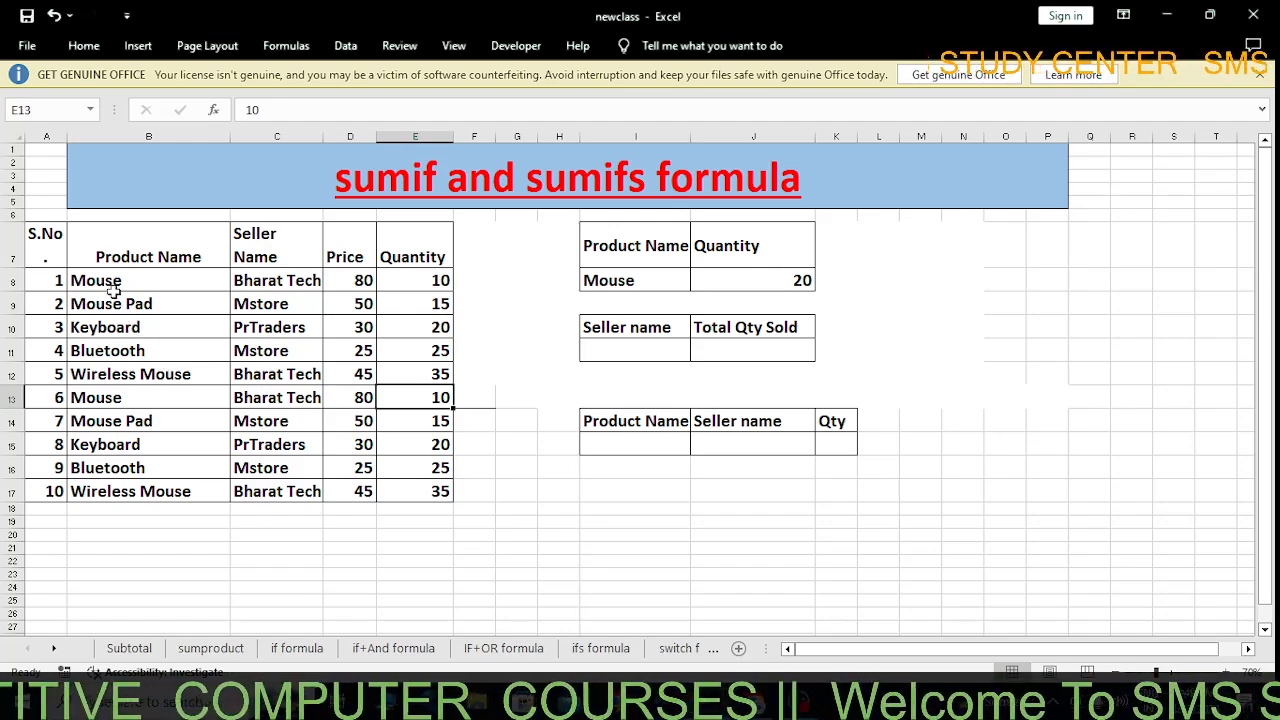
pyautogui.click(141, 304)
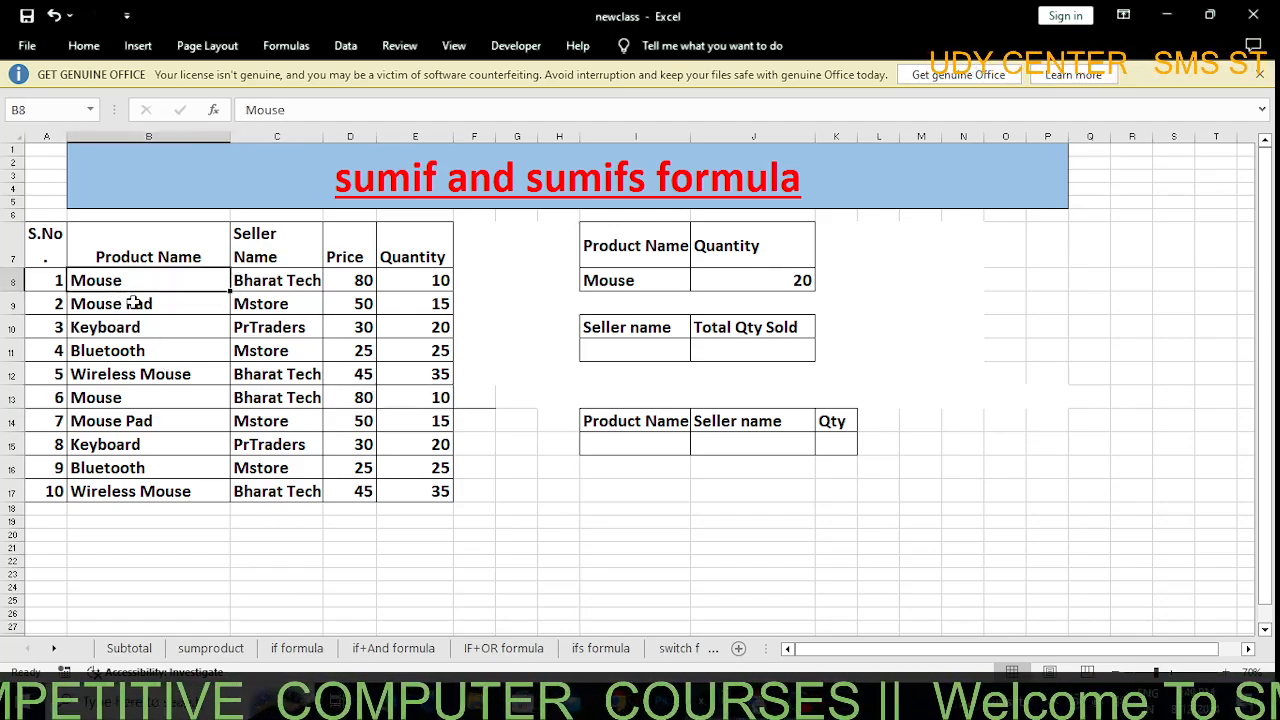
pyautogui.click(149, 374)
pyautogui.click(147, 424)
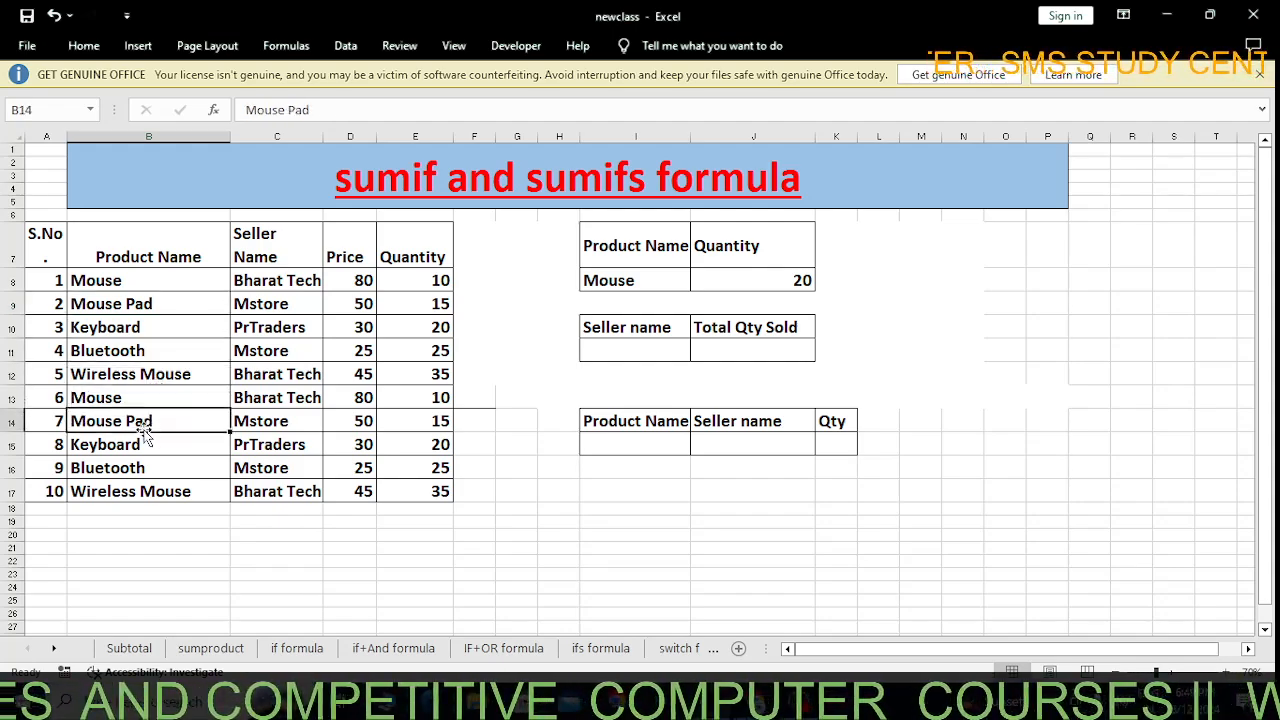
pyautogui.click(165, 508)
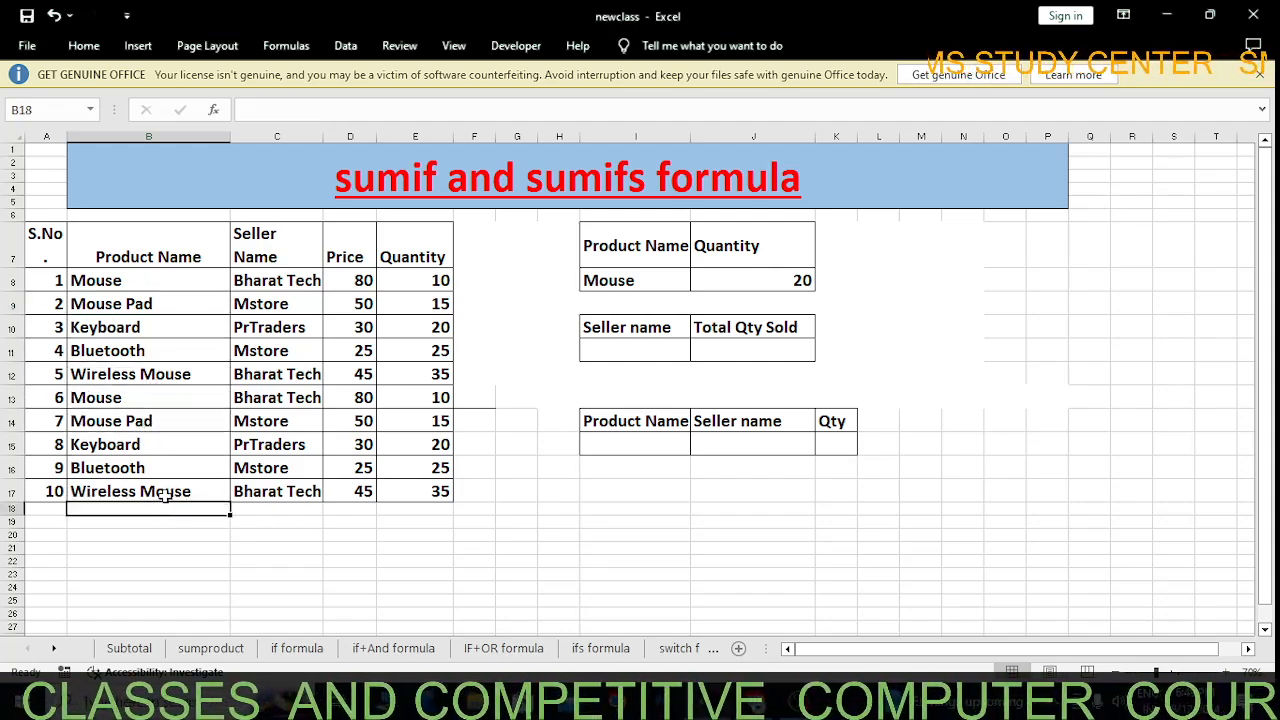
# Change the product criterion in I8 to *Mouse* so it matches any product name containing Mouse.
pyautogui.click(160, 490)
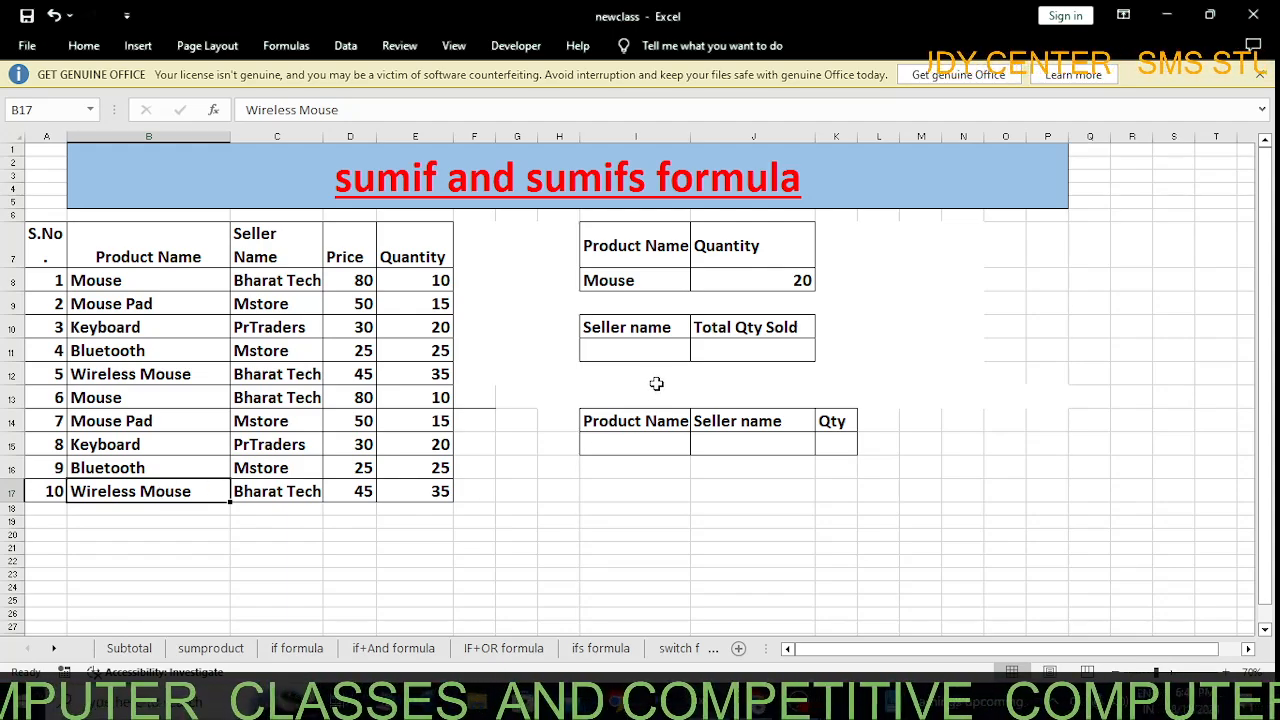
pyautogui.doubleClick(650, 280)
pyautogui.write('*')
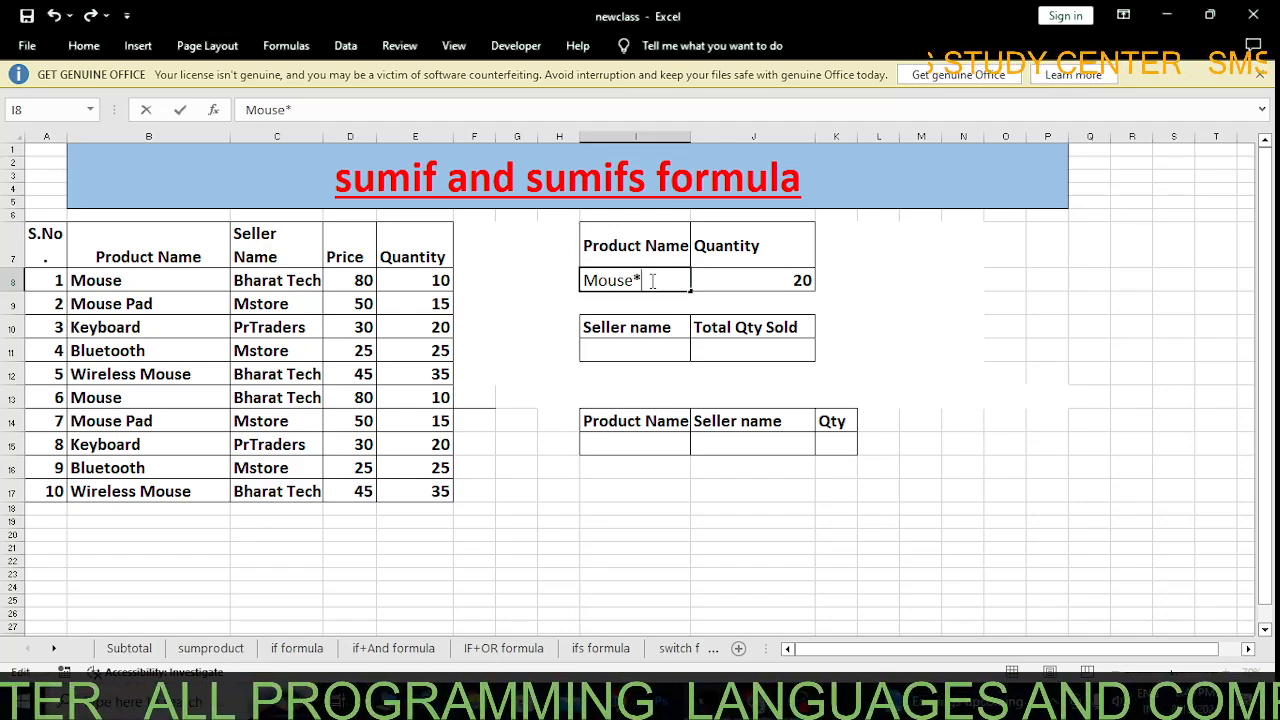
pyautogui.click(584, 280)
pyautogui.write('*')
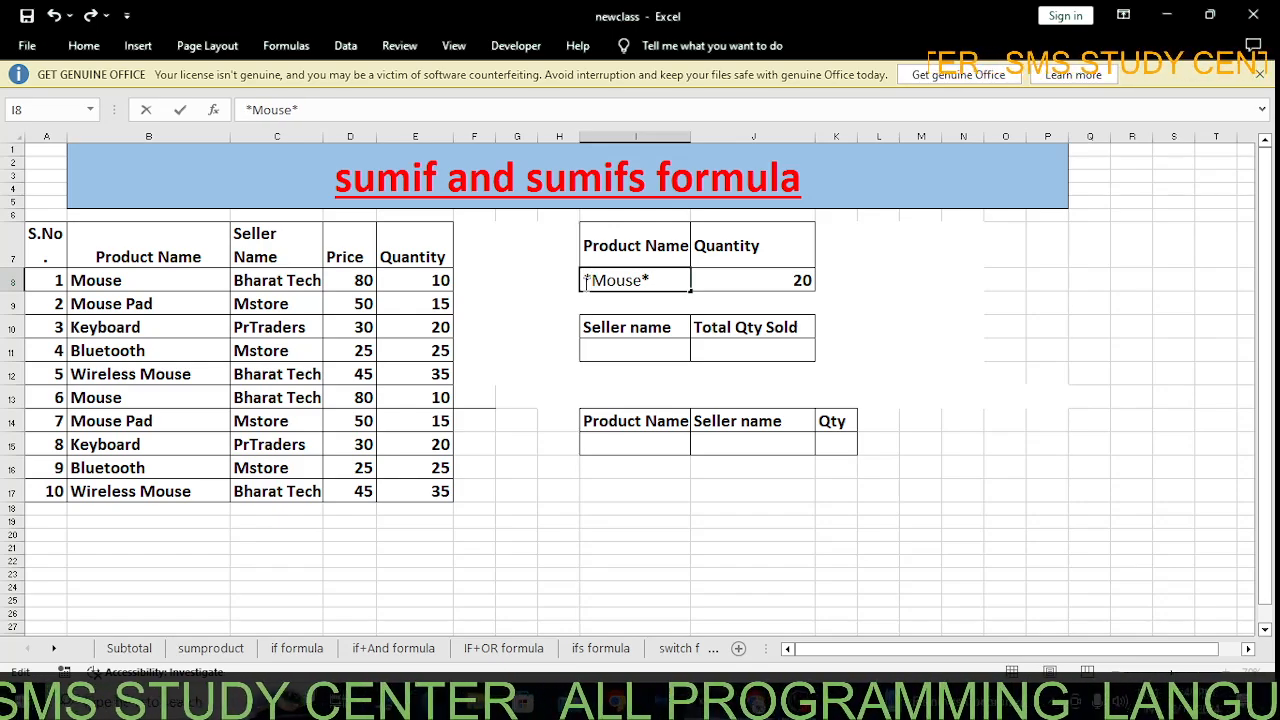
pyautogui.click(744, 282)
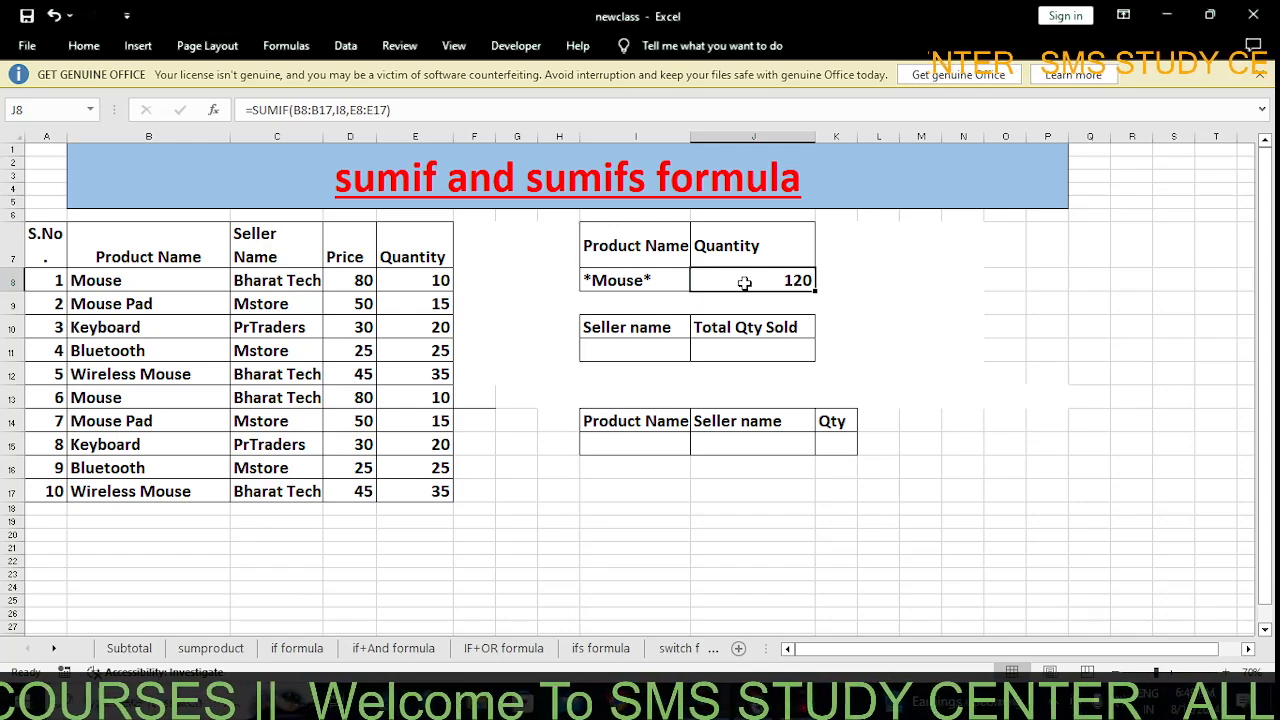
# Check the wildcard SUMIF result in J8 against the Mouse, Mouse Pad and Wireless Mouse rows and their quantities.
pyautogui.click(205, 278)
pyautogui.click(425, 278)
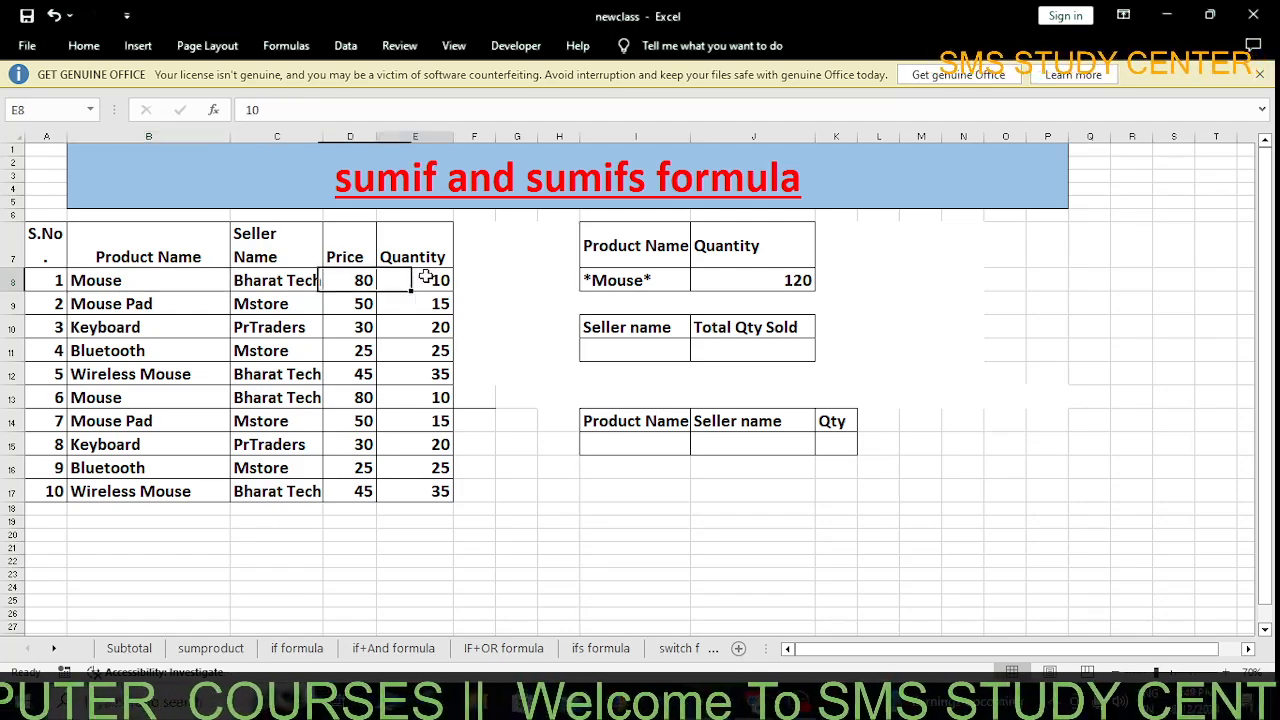
pyautogui.click(190, 302)
pyautogui.click(400, 305)
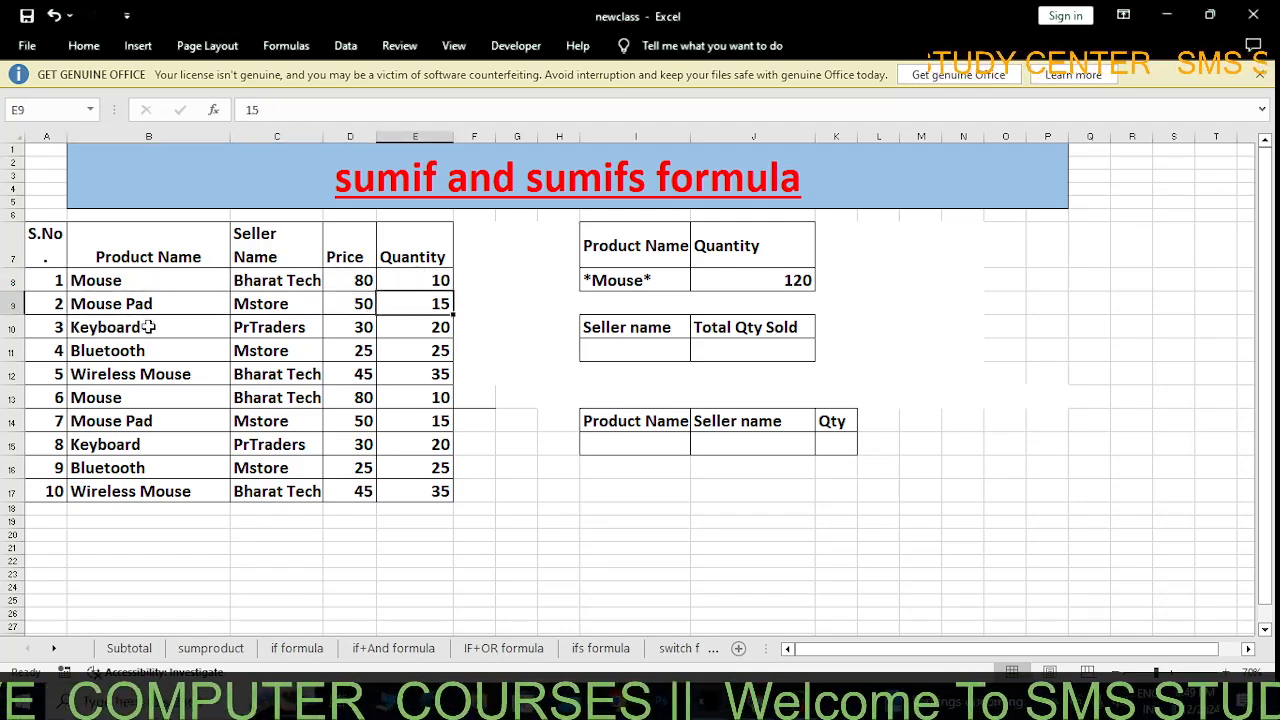
pyautogui.click(149, 372)
pyautogui.click(384, 377)
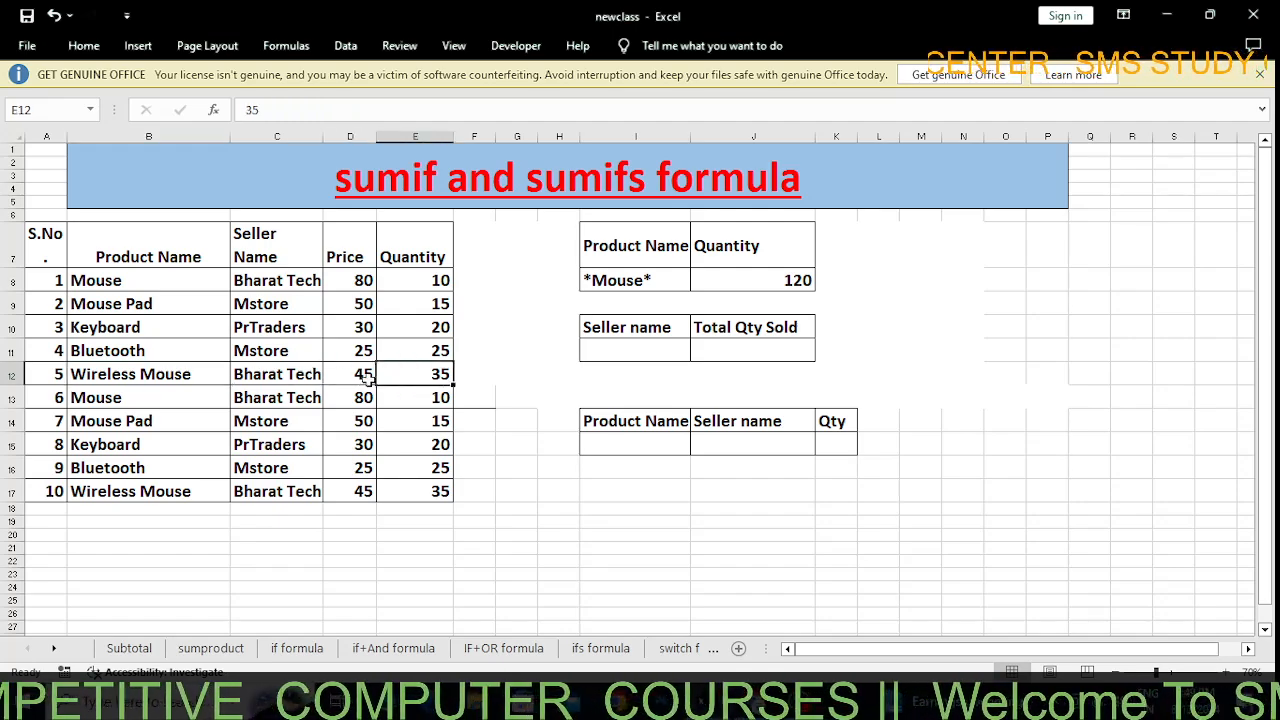
pyautogui.click(122, 413)
pyautogui.click(436, 393)
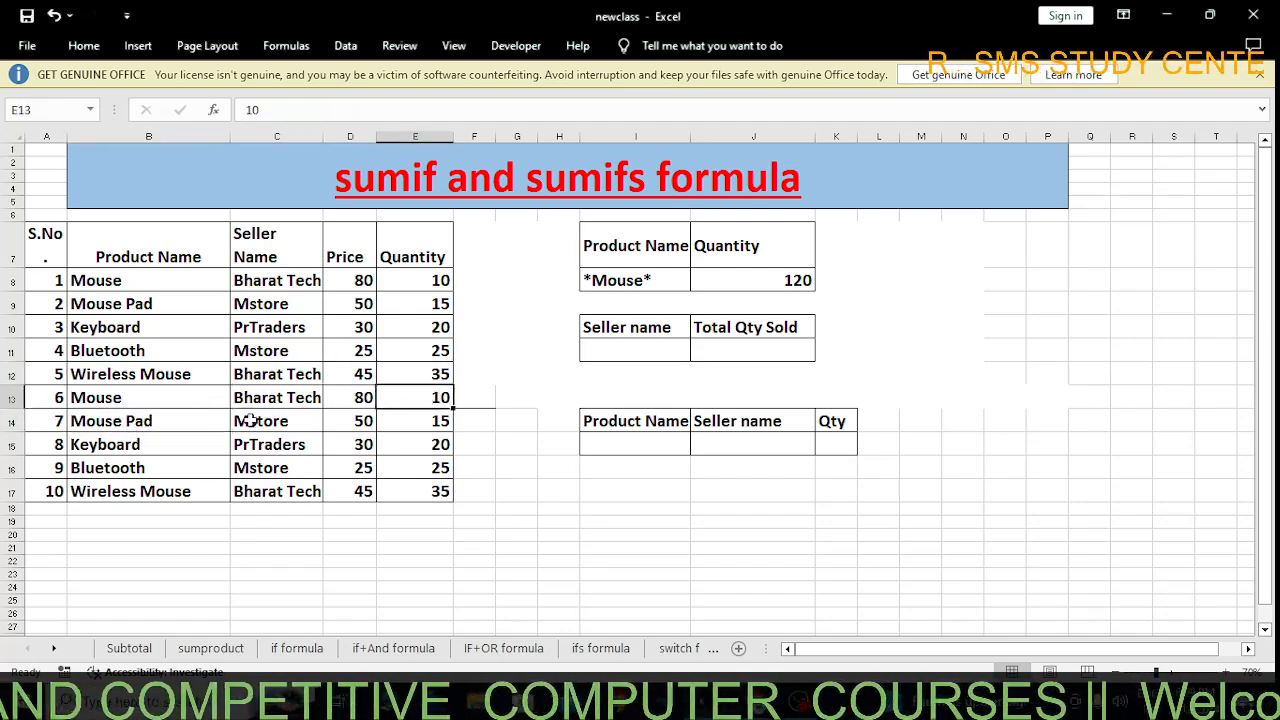
pyautogui.click(440, 420)
pyautogui.click(145, 492)
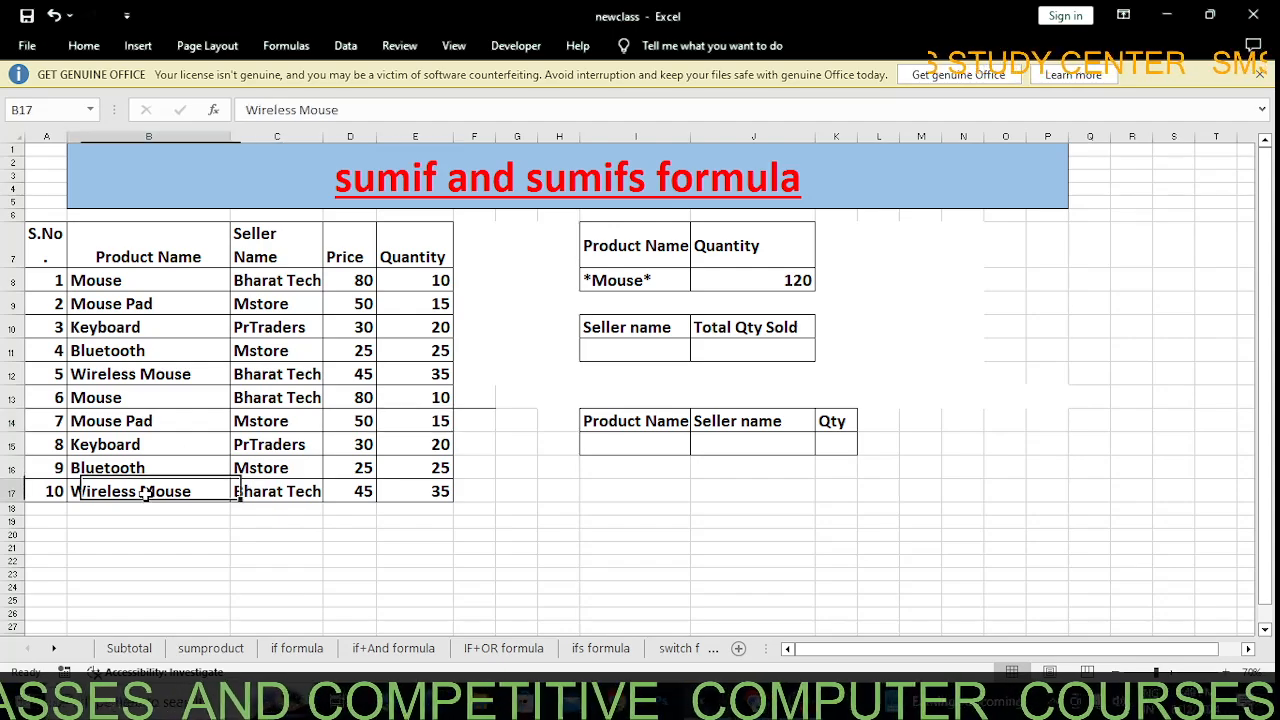
pyautogui.click(428, 495)
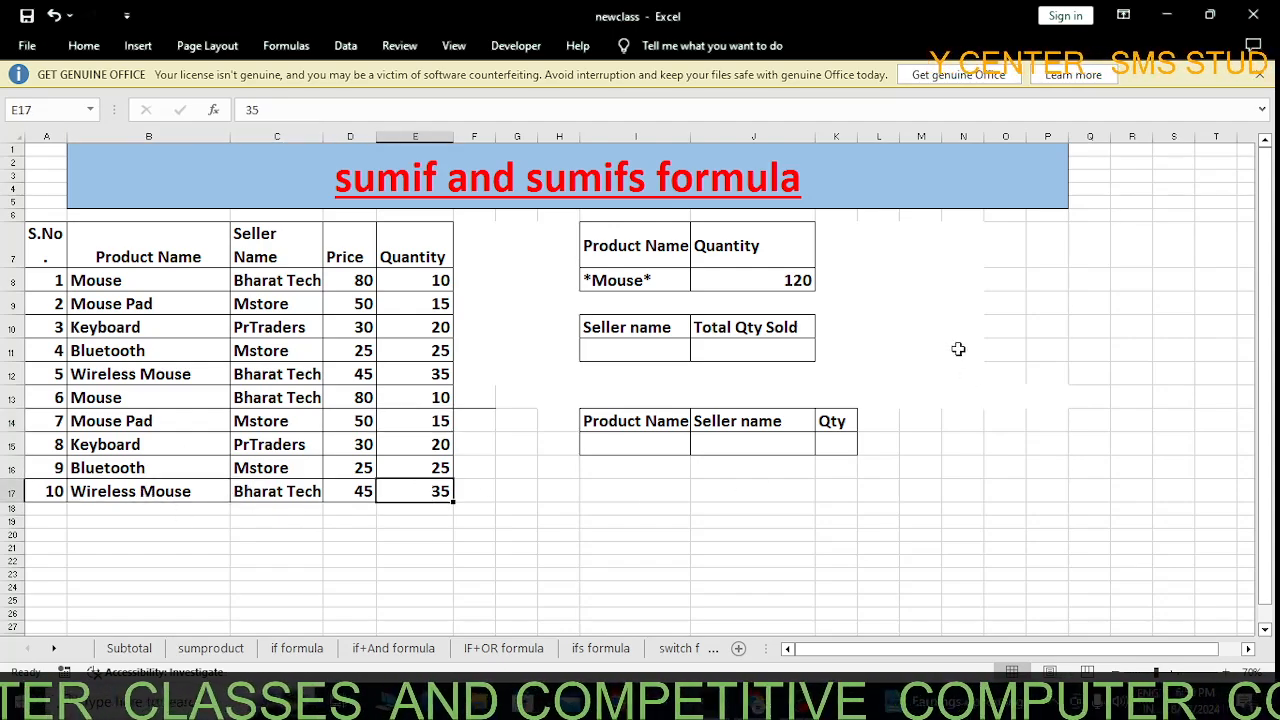
pyautogui.click(769, 287)
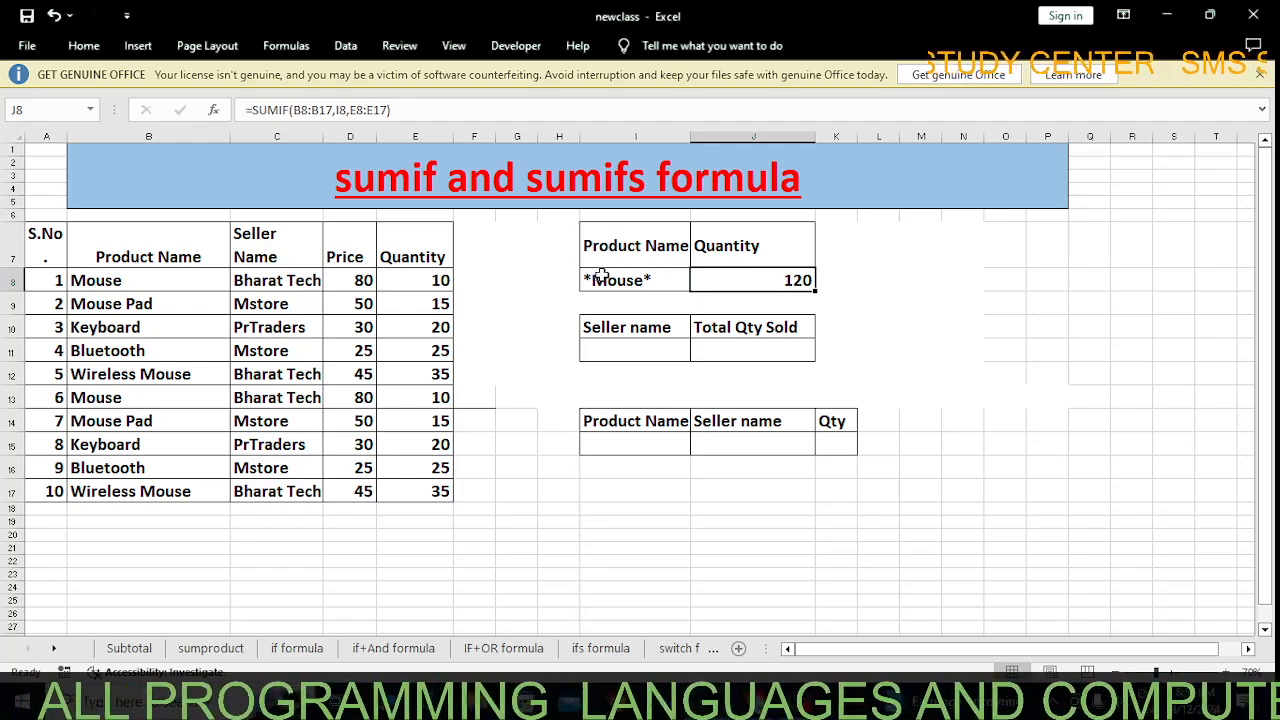
# Remove both asterisks from the criterion in I8 so it reads Mouse.
pyautogui.doubleClick(655, 283)
pyautogui.press('BackSpace')
pyautogui.press('Left')
pyautogui.press('Left')
pyautogui.press('Left')
pyautogui.press('Left')
pyautogui.press('Left')
pyautogui.press('Left')
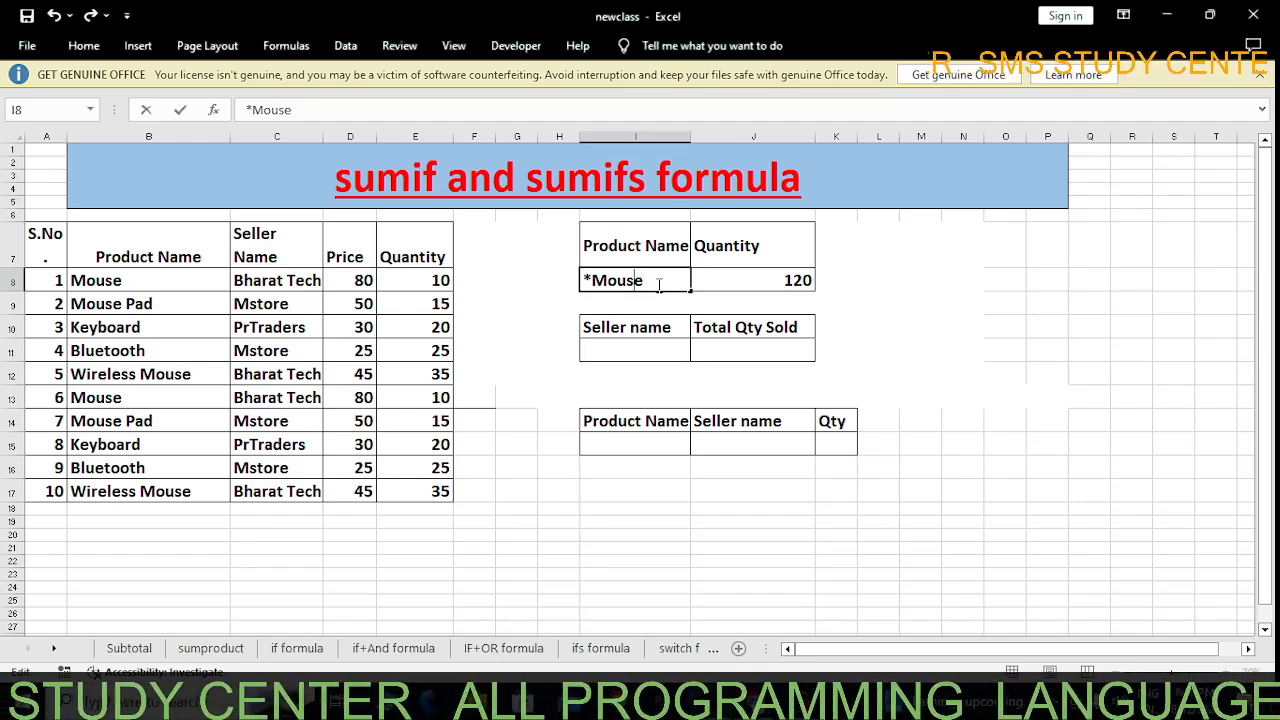
pyautogui.press('Delete')
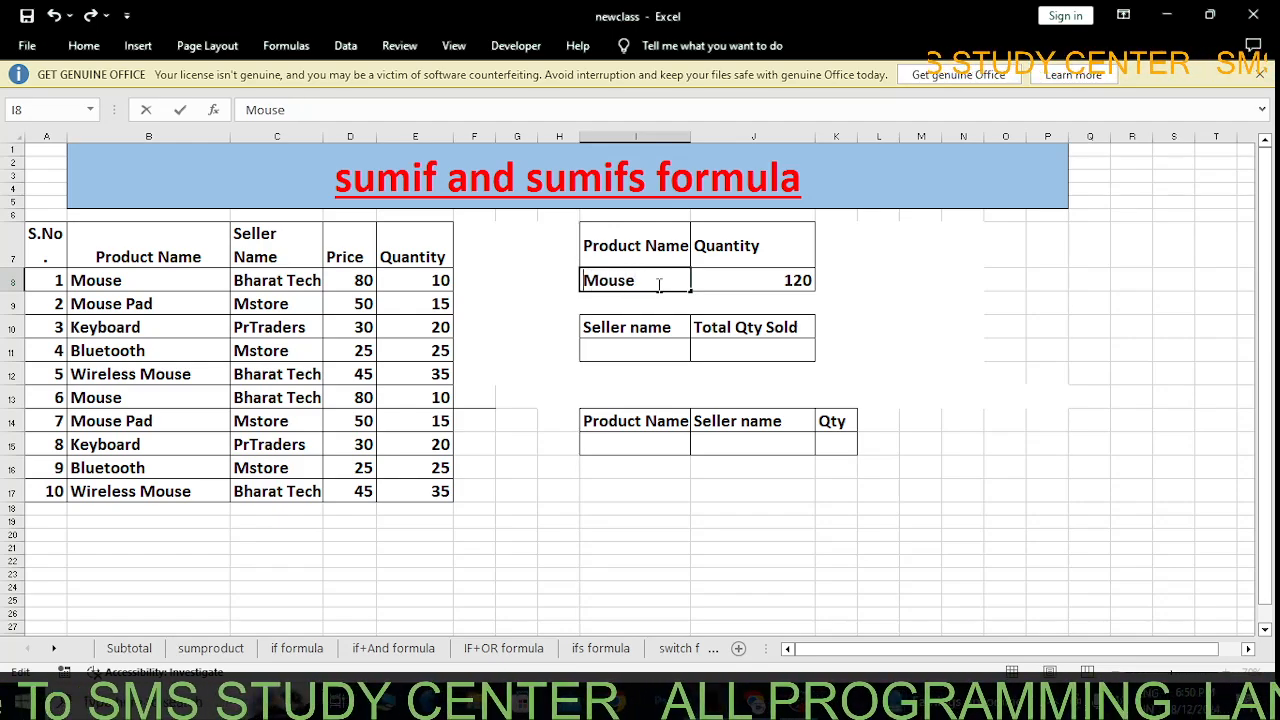
pyautogui.press('Return')
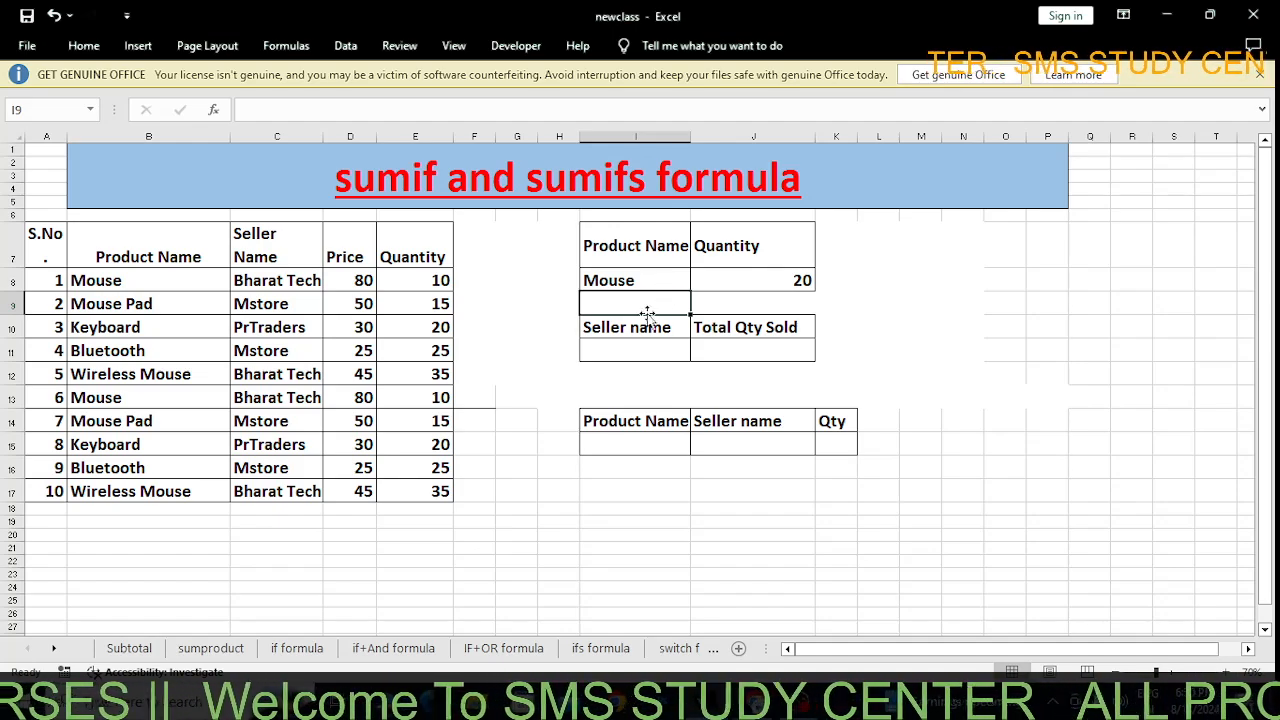
# Copy the seller name Bharat Tech from C8 into I11 under the second summary table's Seller name heading.
pyautogui.click(648, 356)
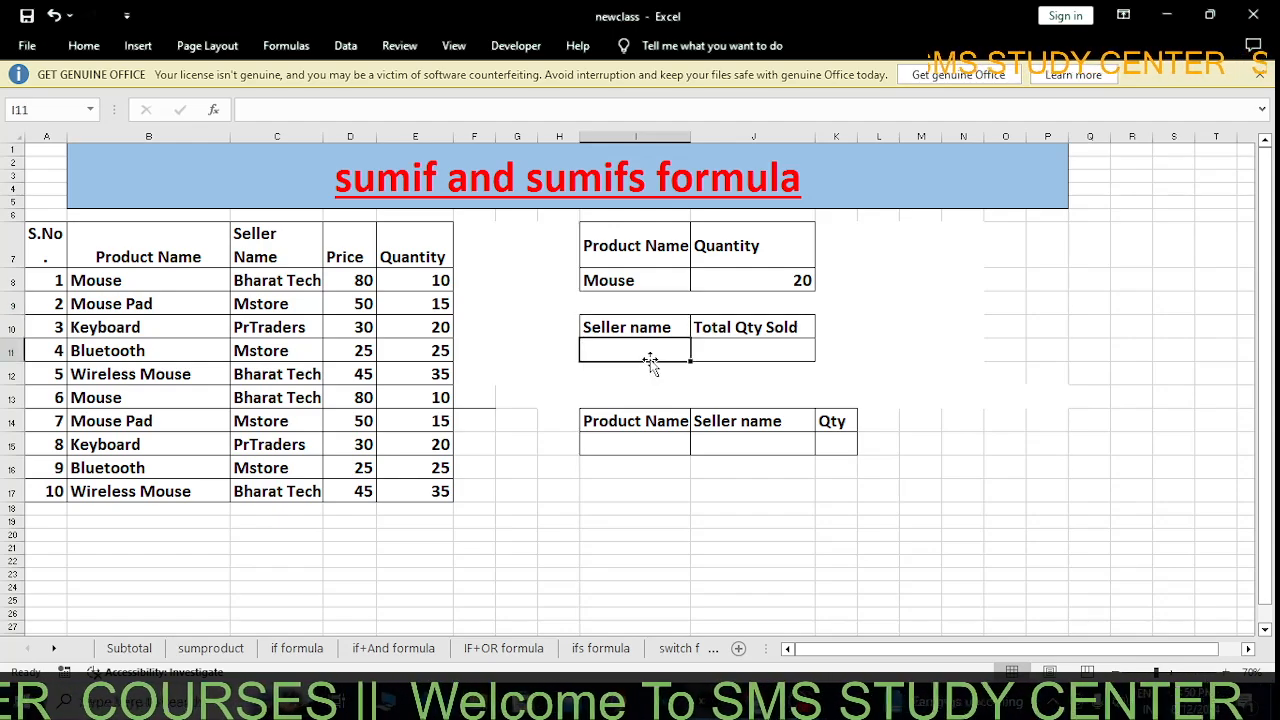
pyautogui.click(286, 284)
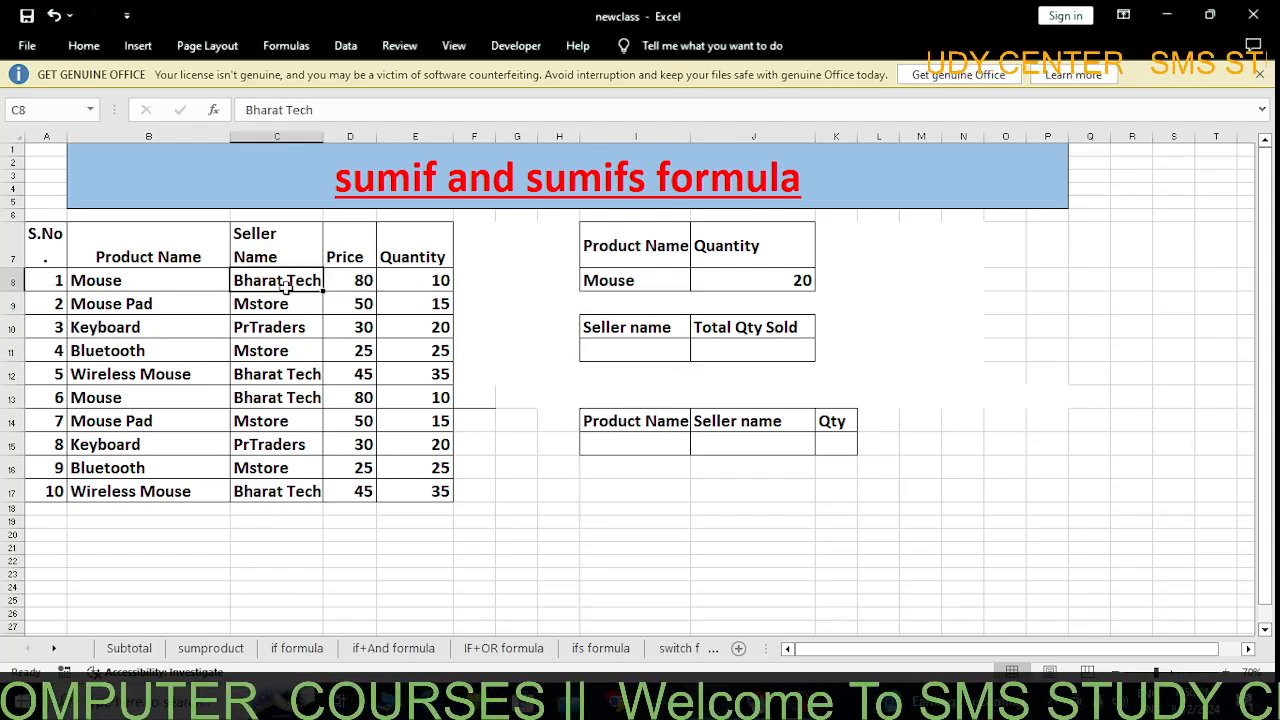
pyautogui.hotkey('ctrl', 'c')
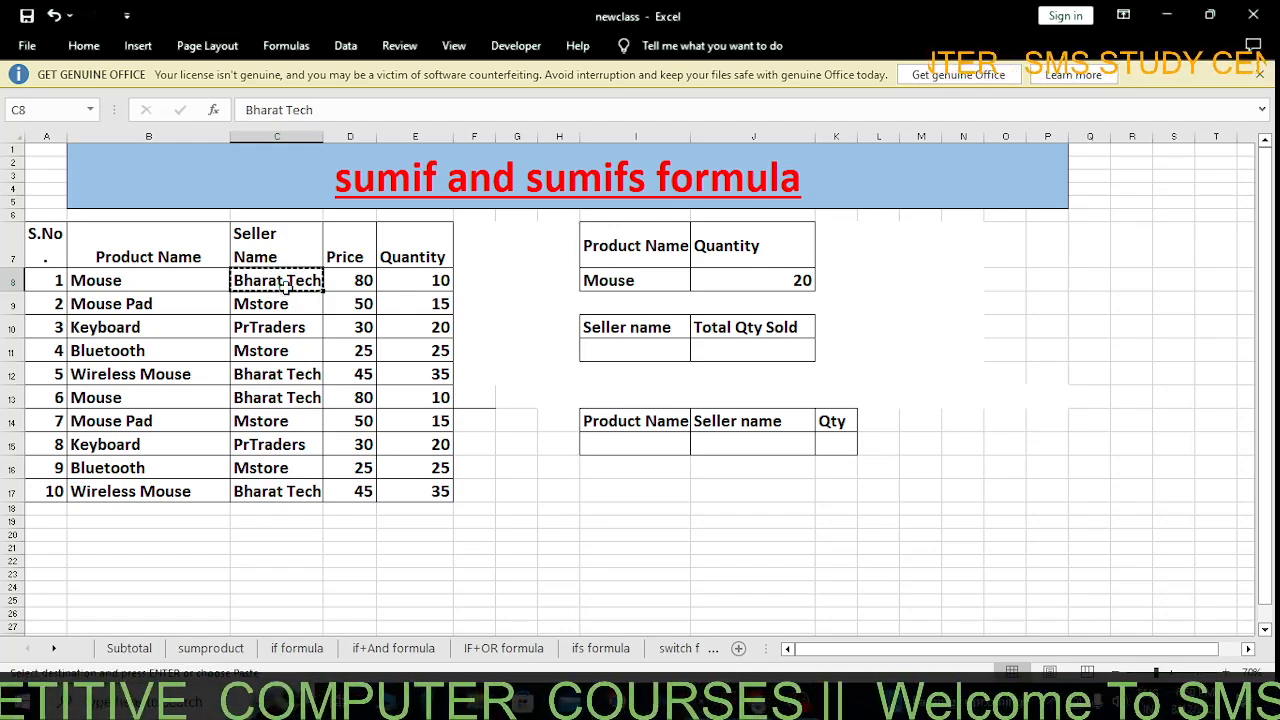
pyautogui.click(636, 352)
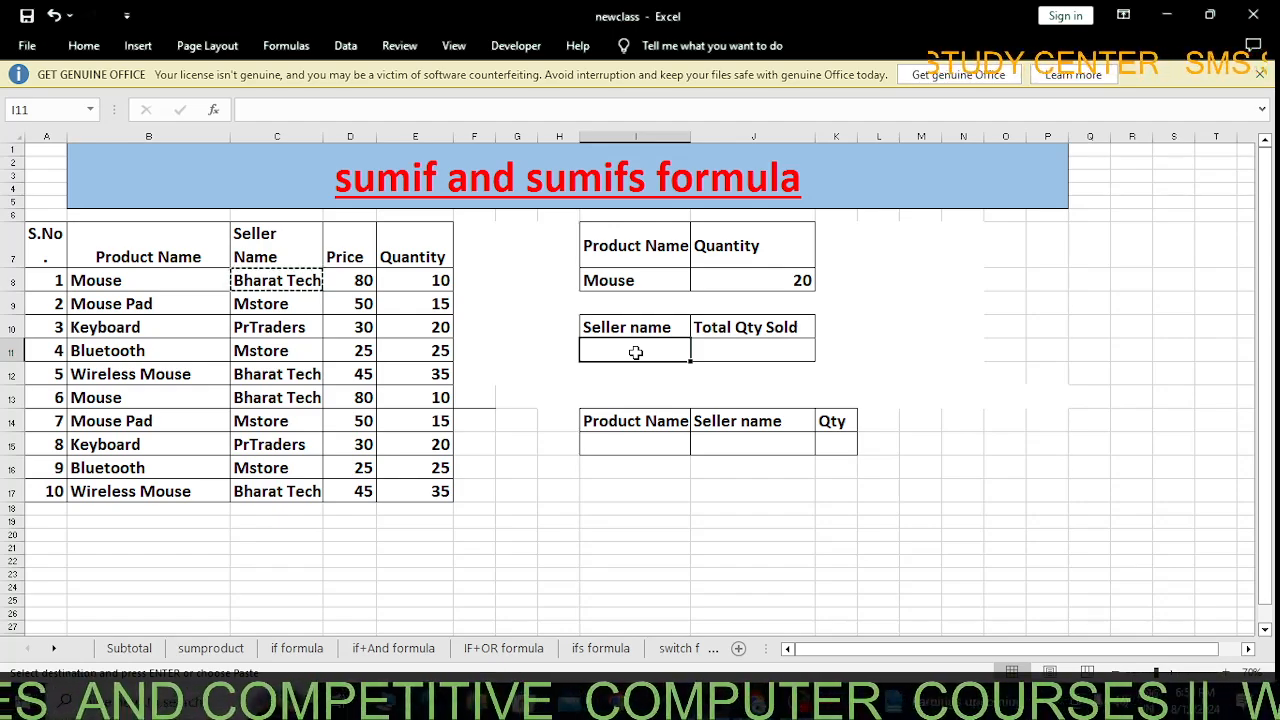
pyautogui.hotkey('ctrl', 'v')
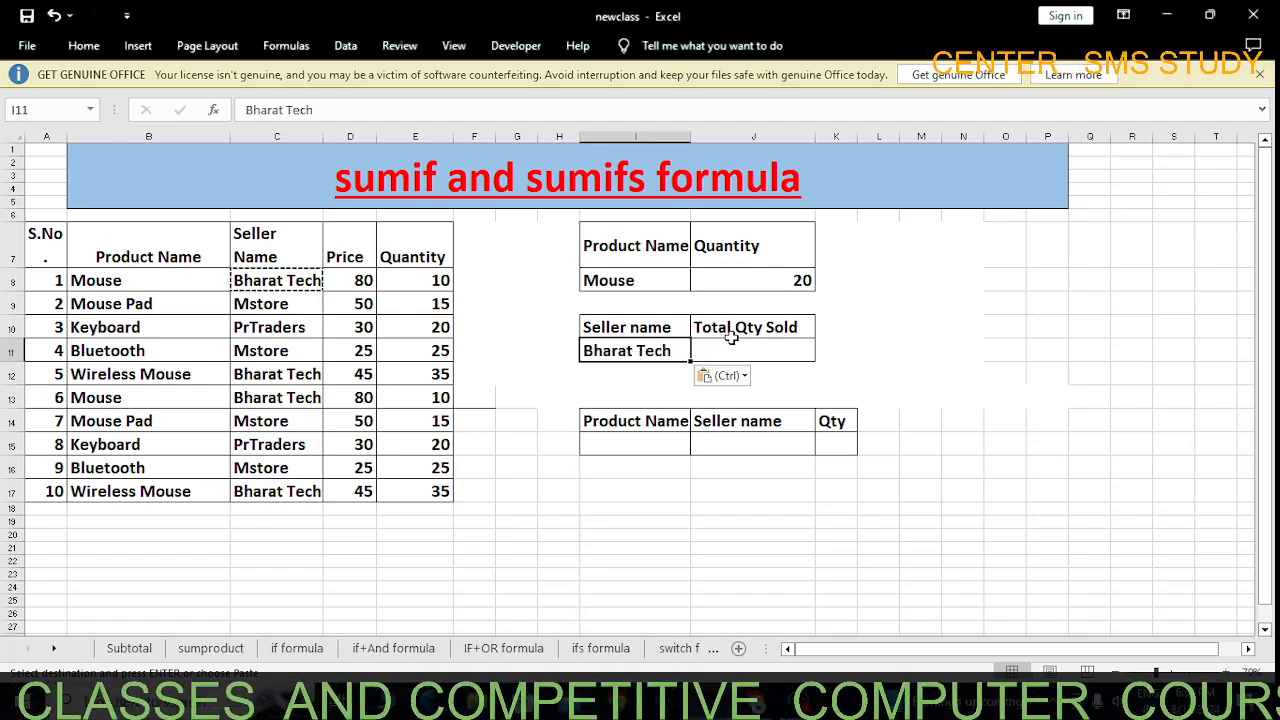
# Enter the formula =SUMIF(C8:C17,I11,E8:E17) in J11 to total the quantity sold by the seller in I11.
pyautogui.click(737, 346)
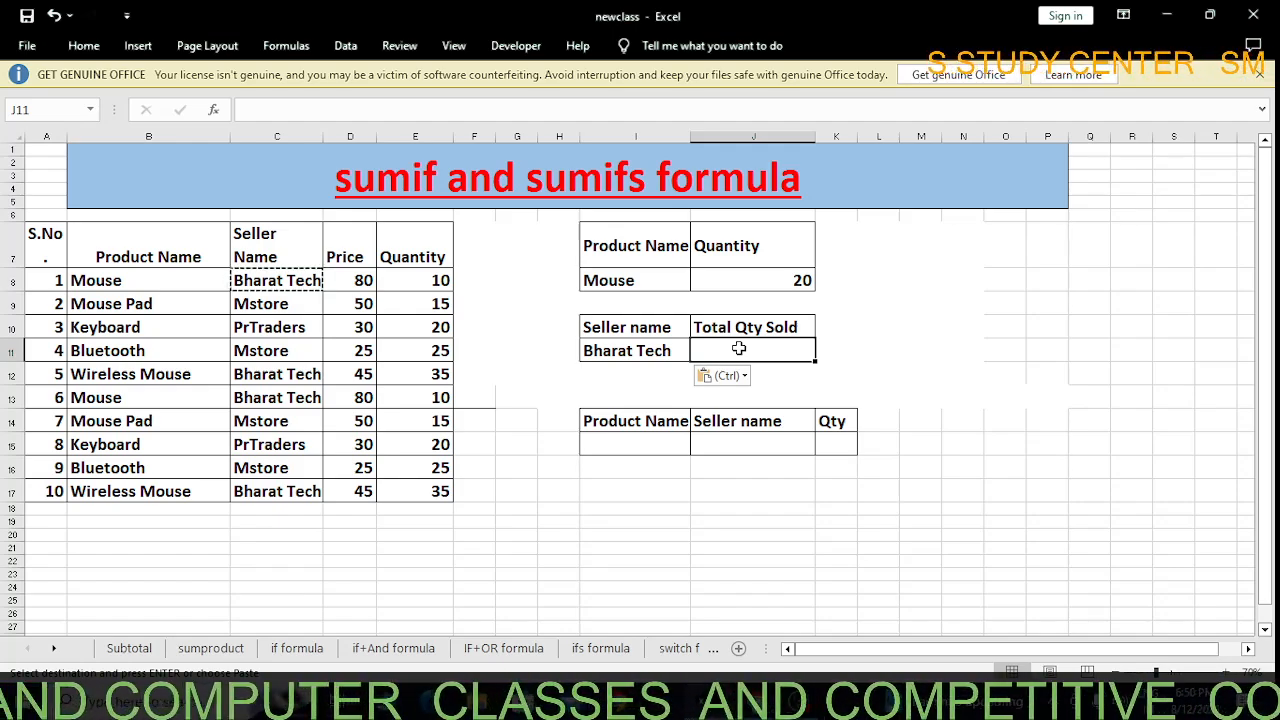
pyautogui.write('=')
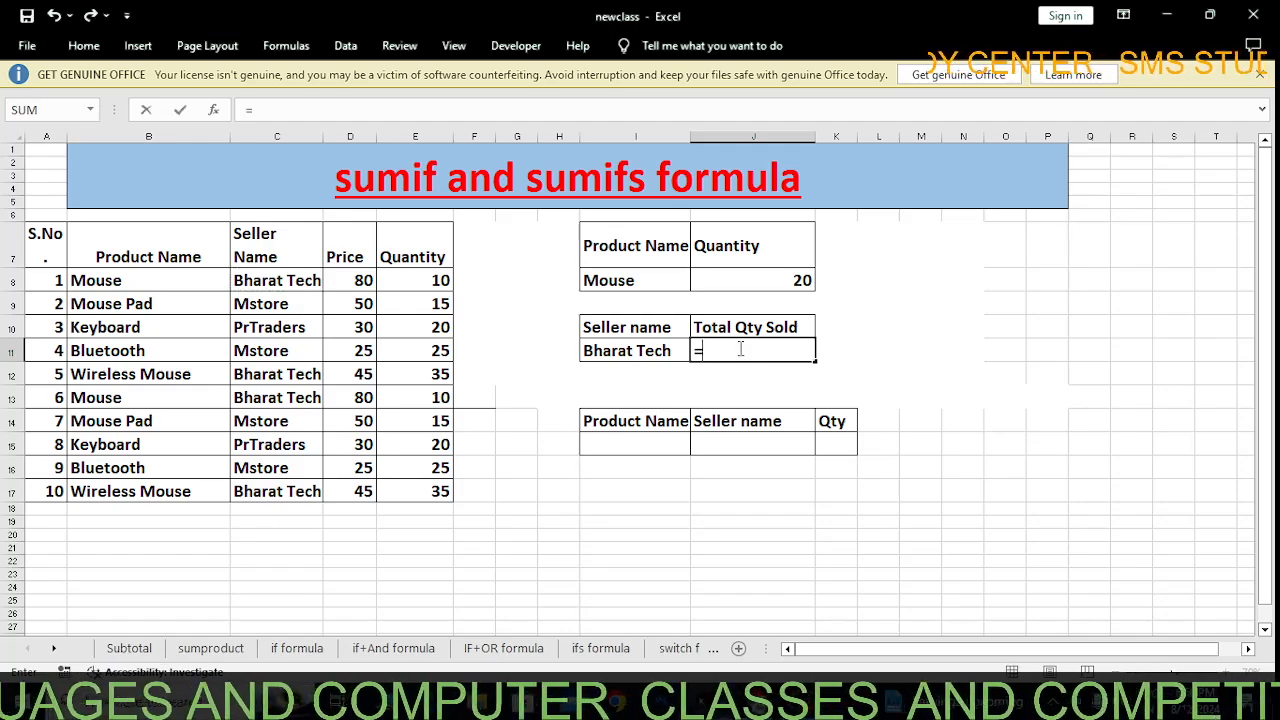
pyautogui.write('summif')
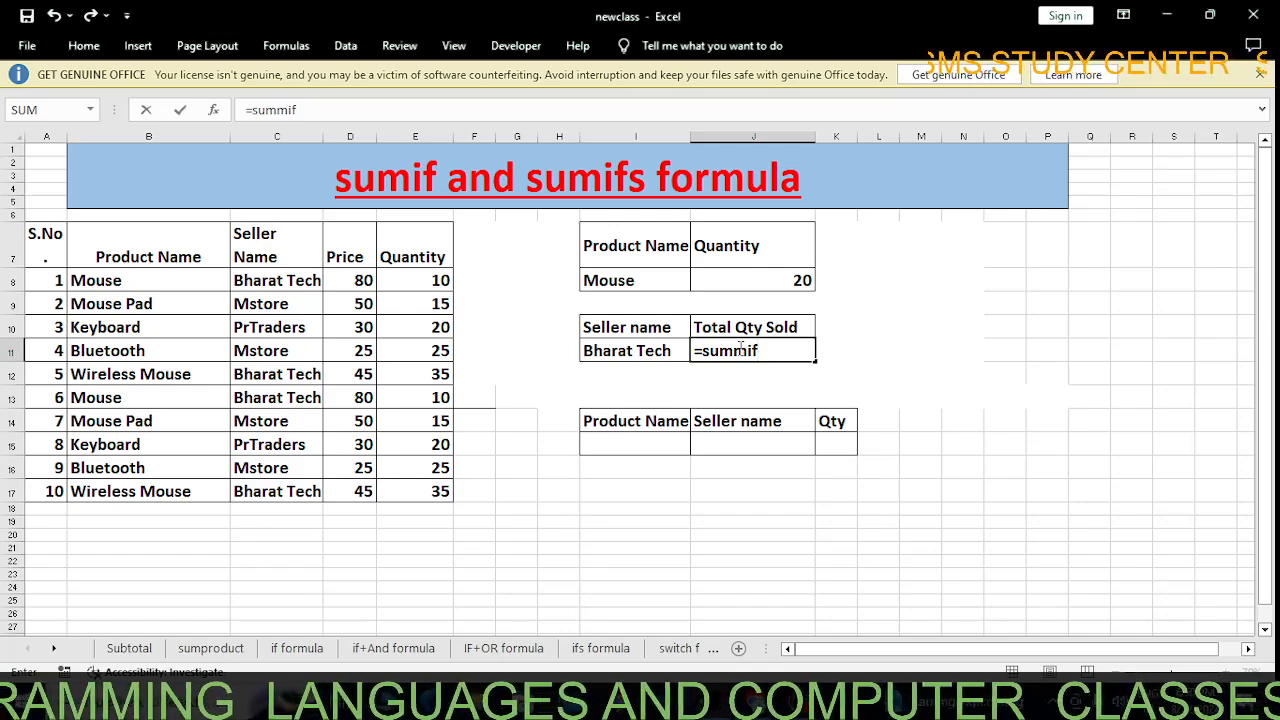
pyautogui.press('Tab')
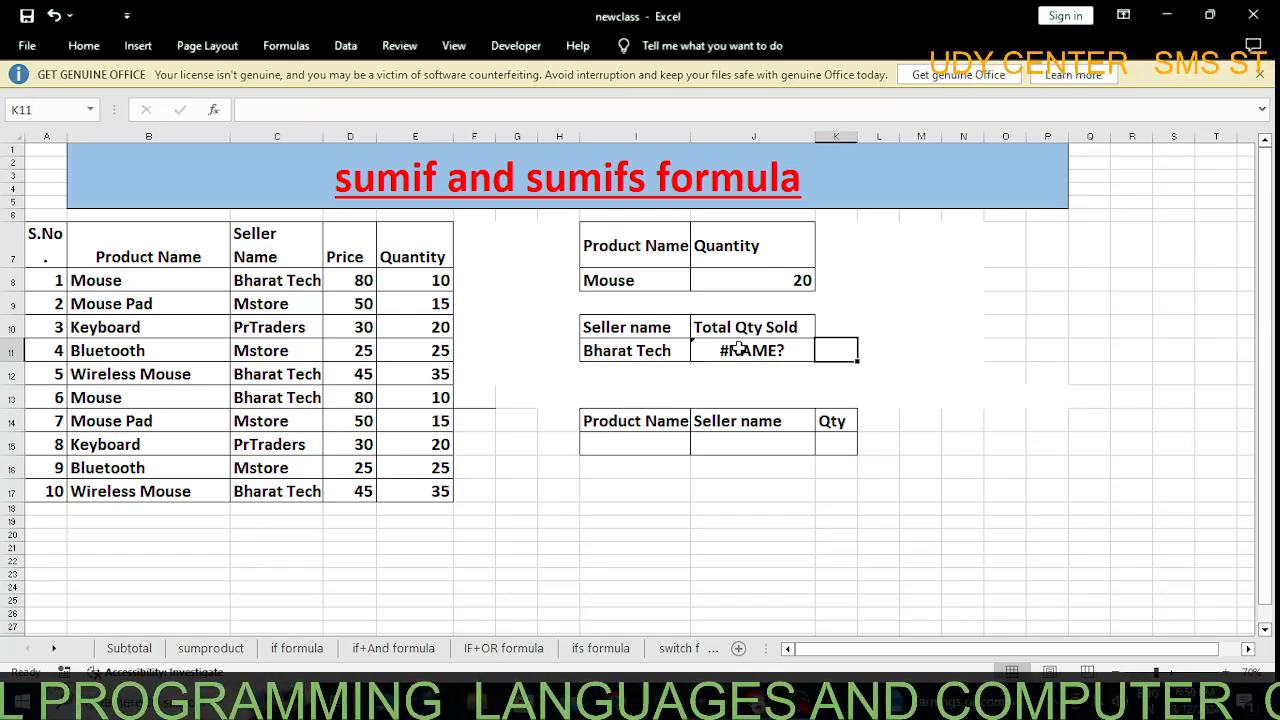
pyautogui.doubleClick(752, 350)
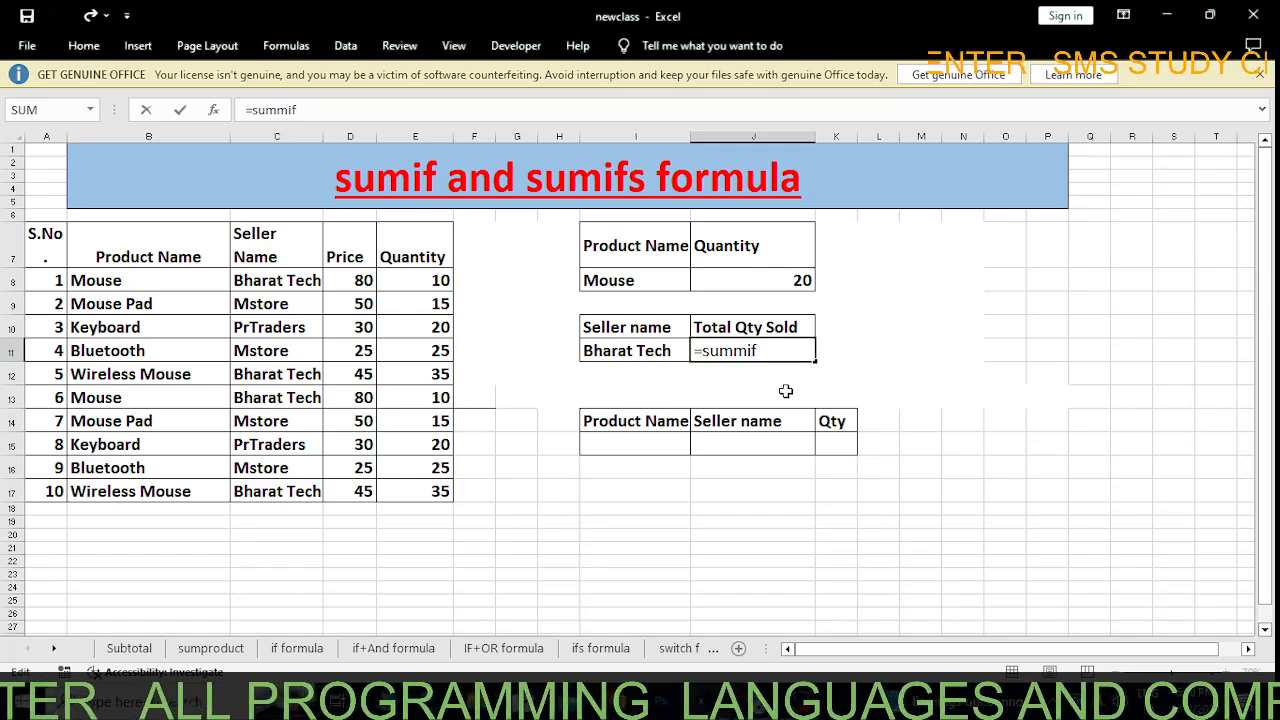
pyautogui.press('BackSpace')
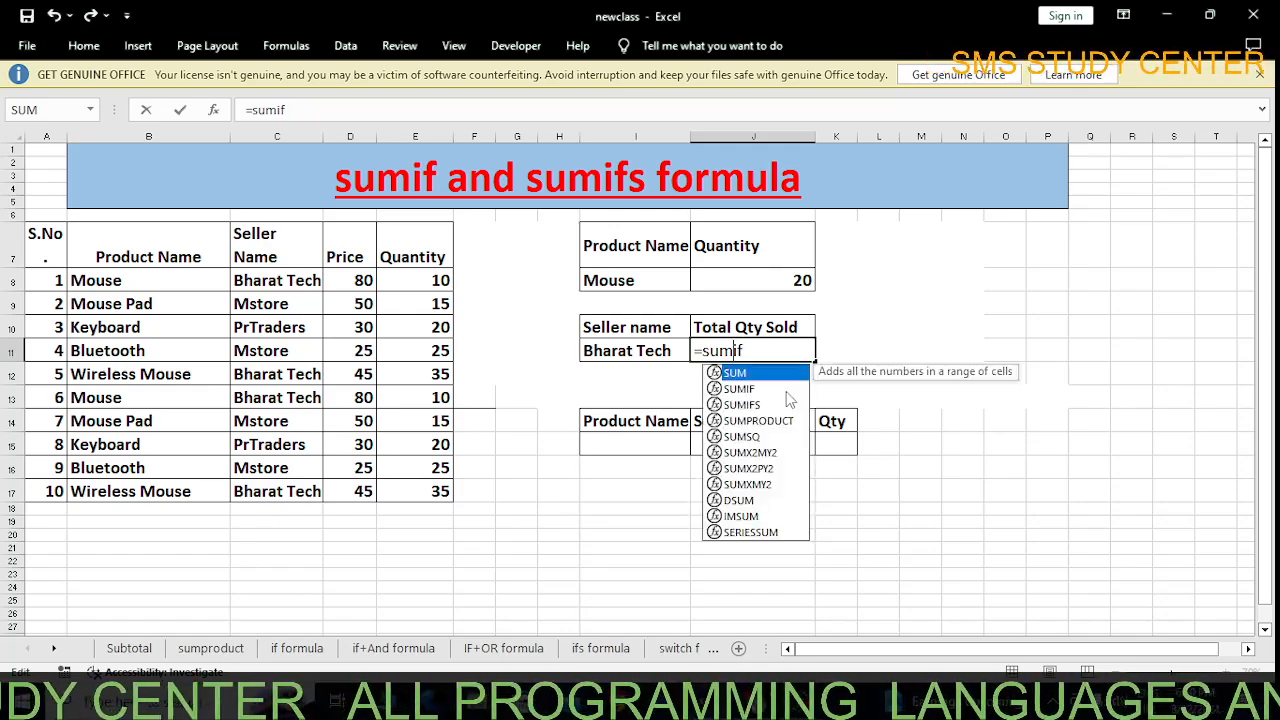
pyautogui.click(787, 392)
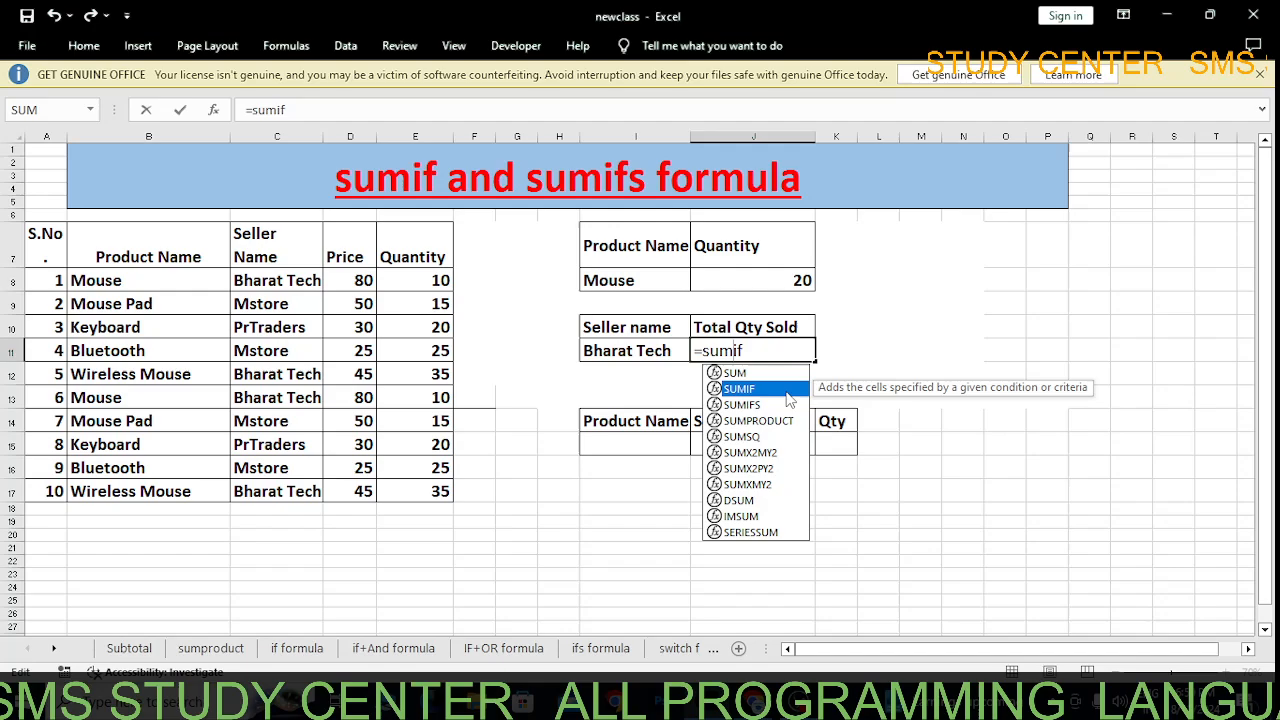
pyautogui.doubleClick(786, 391)
pyautogui.press('BackSpace')
pyautogui.press('BackSpace')
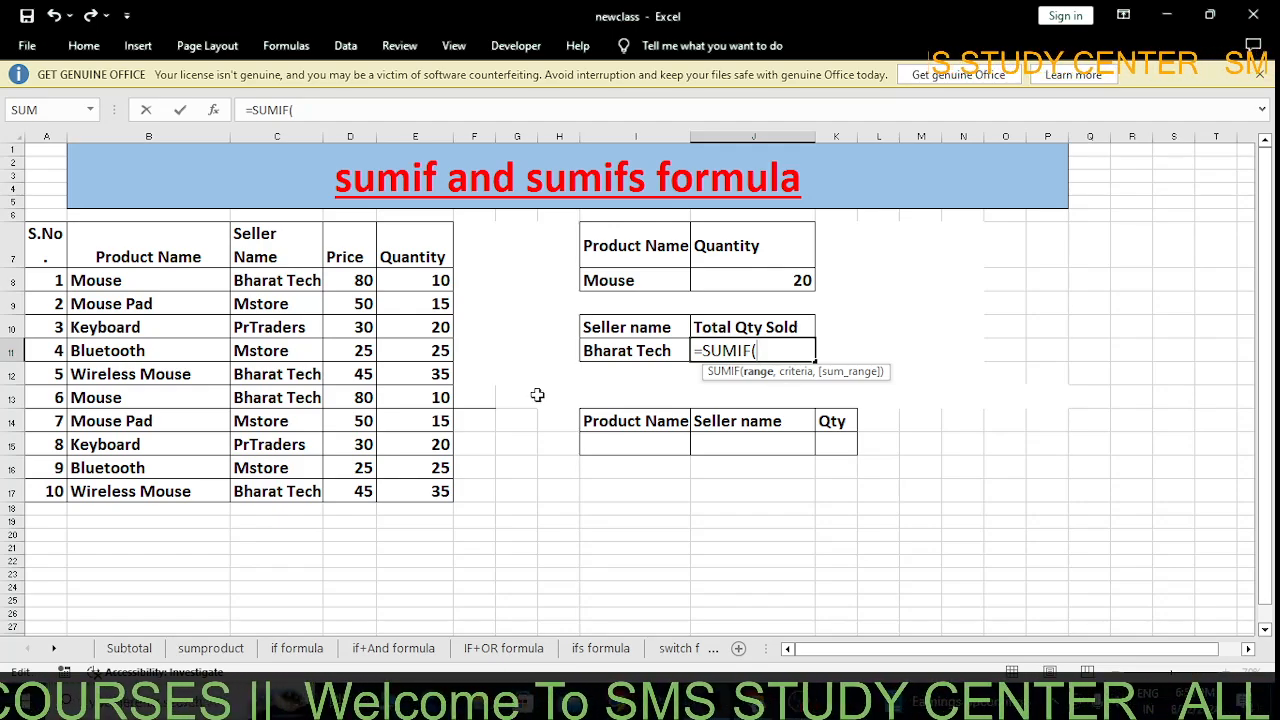
pyautogui.moveTo(271, 282); pyautogui.dragTo(301, 490)
pyautogui.write(',')
pyautogui.click(644, 350)
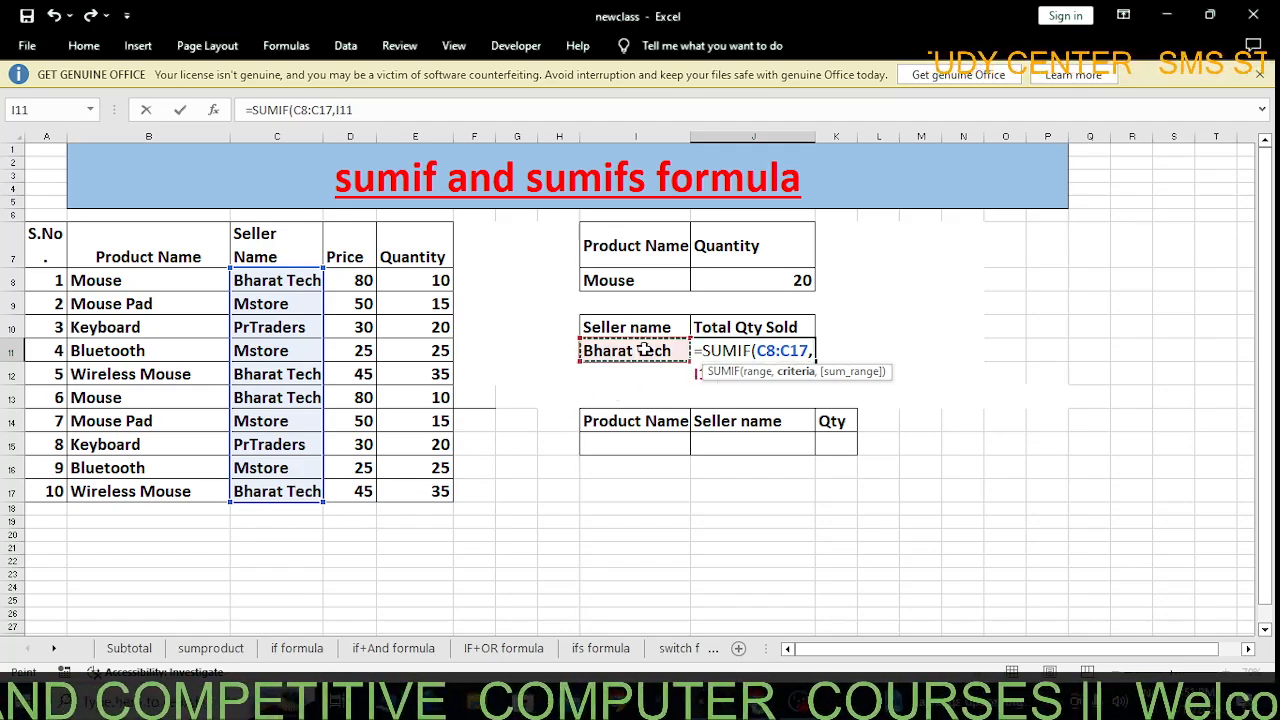
pyautogui.write(',')
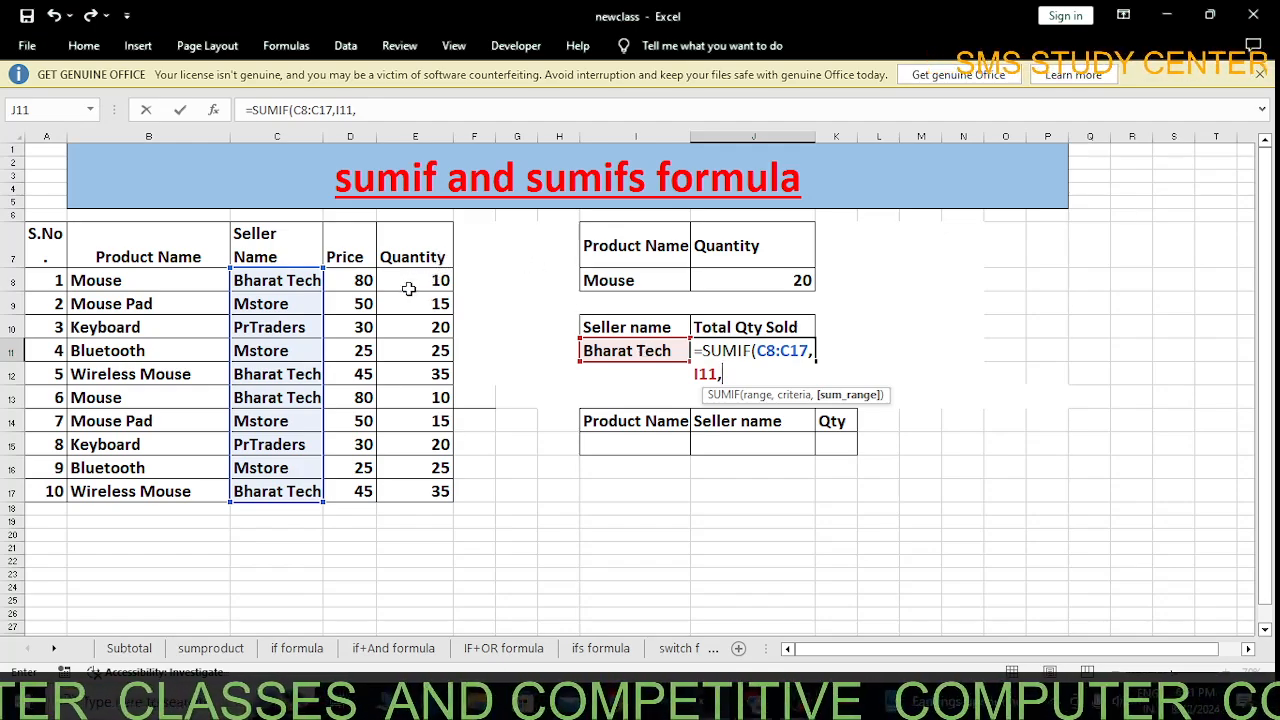
pyautogui.moveTo(418, 284); pyautogui.dragTo(423, 491)
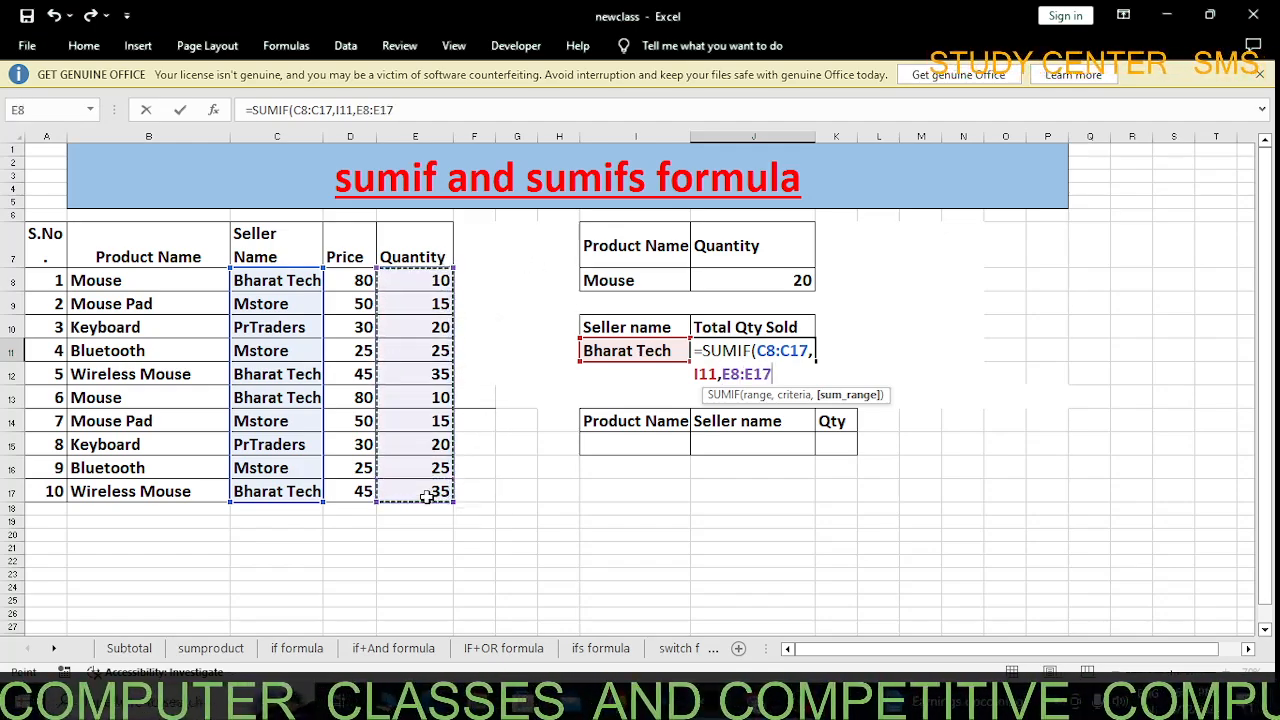
pyautogui.write(')')
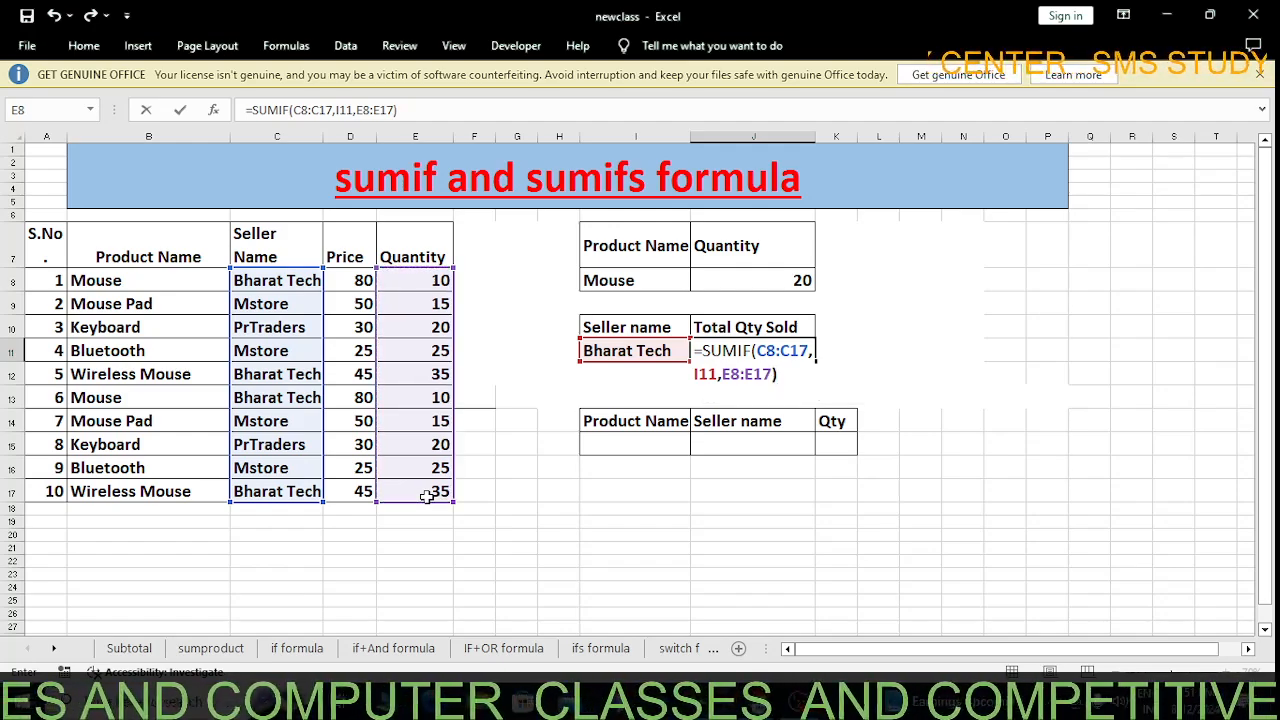
pyautogui.press('Return')
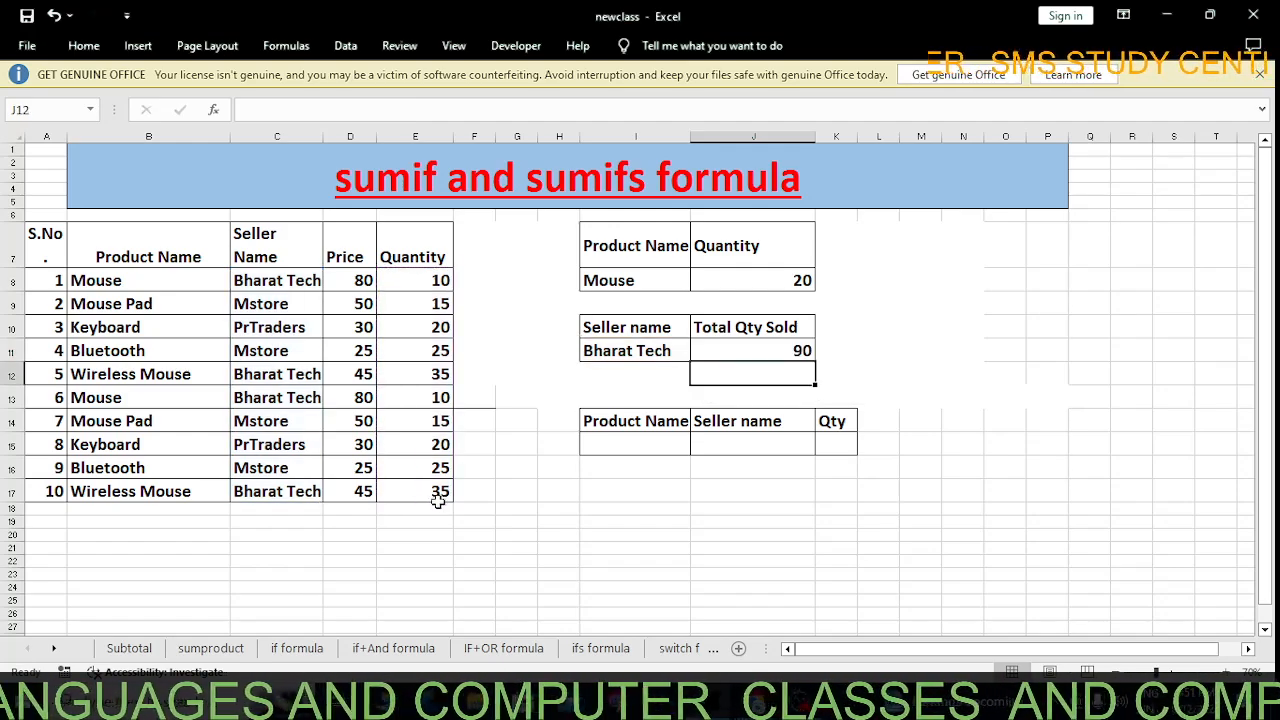
# Check the seller total in J11 against the Bharat Tech rows and their quantities, and review the SUMIF formula in J8.
pyautogui.click(773, 349)
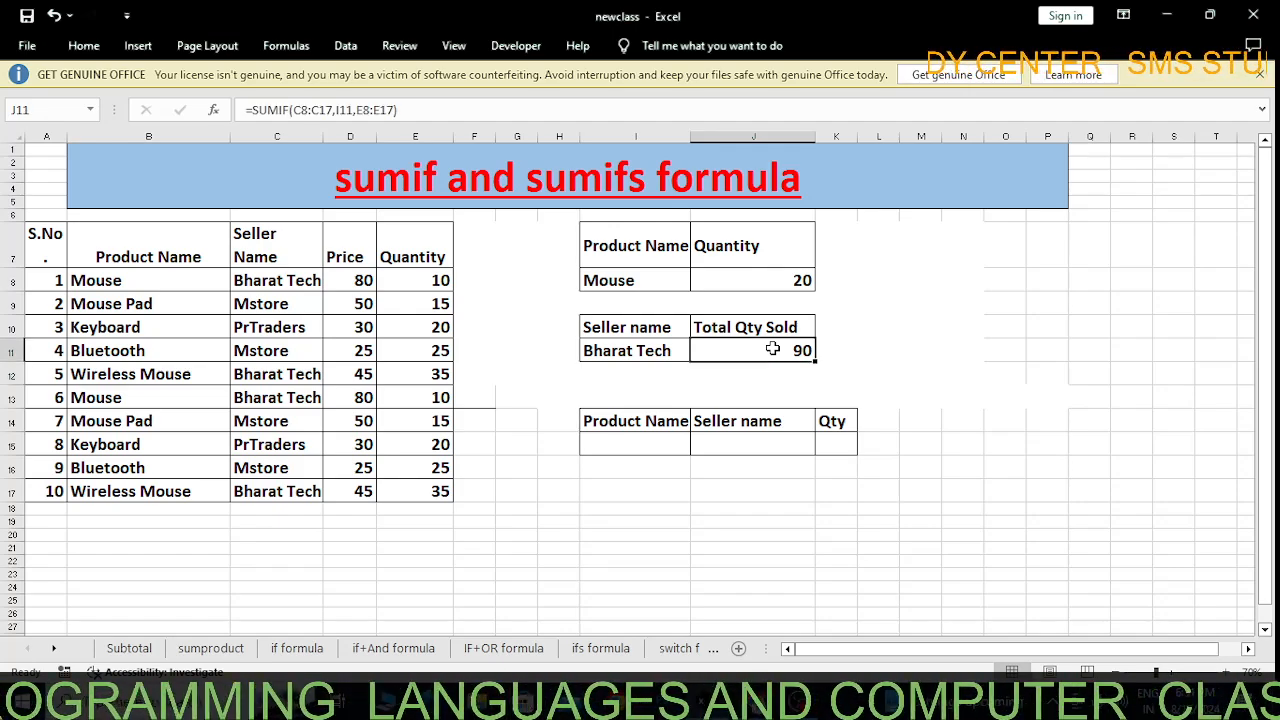
pyautogui.click(292, 280)
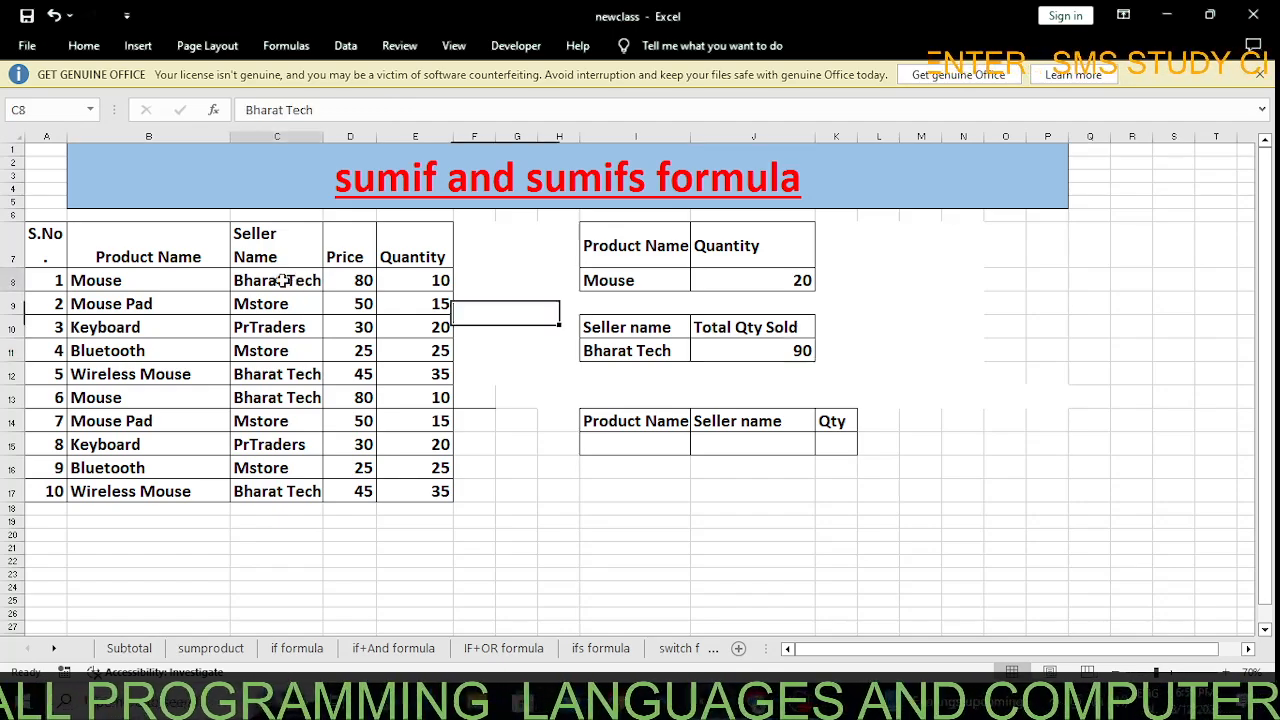
pyautogui.click(414, 273)
pyautogui.click(281, 383)
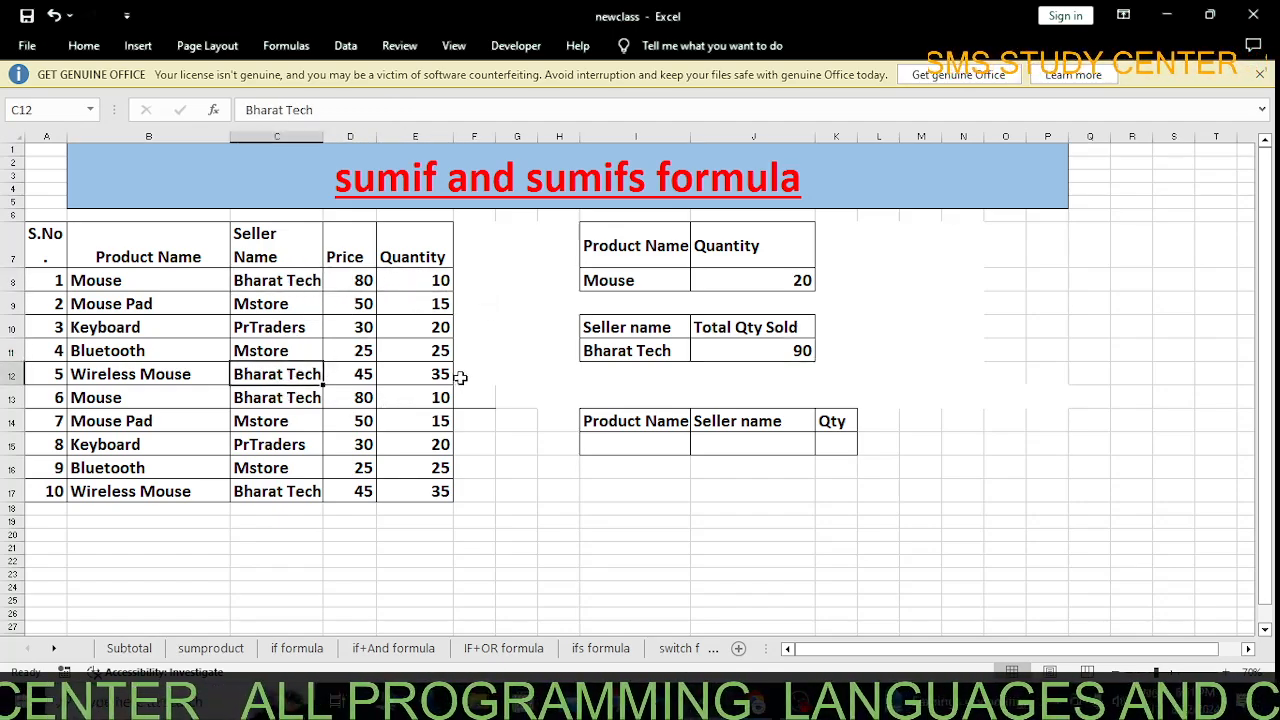
pyautogui.click(336, 395)
pyautogui.click(418, 403)
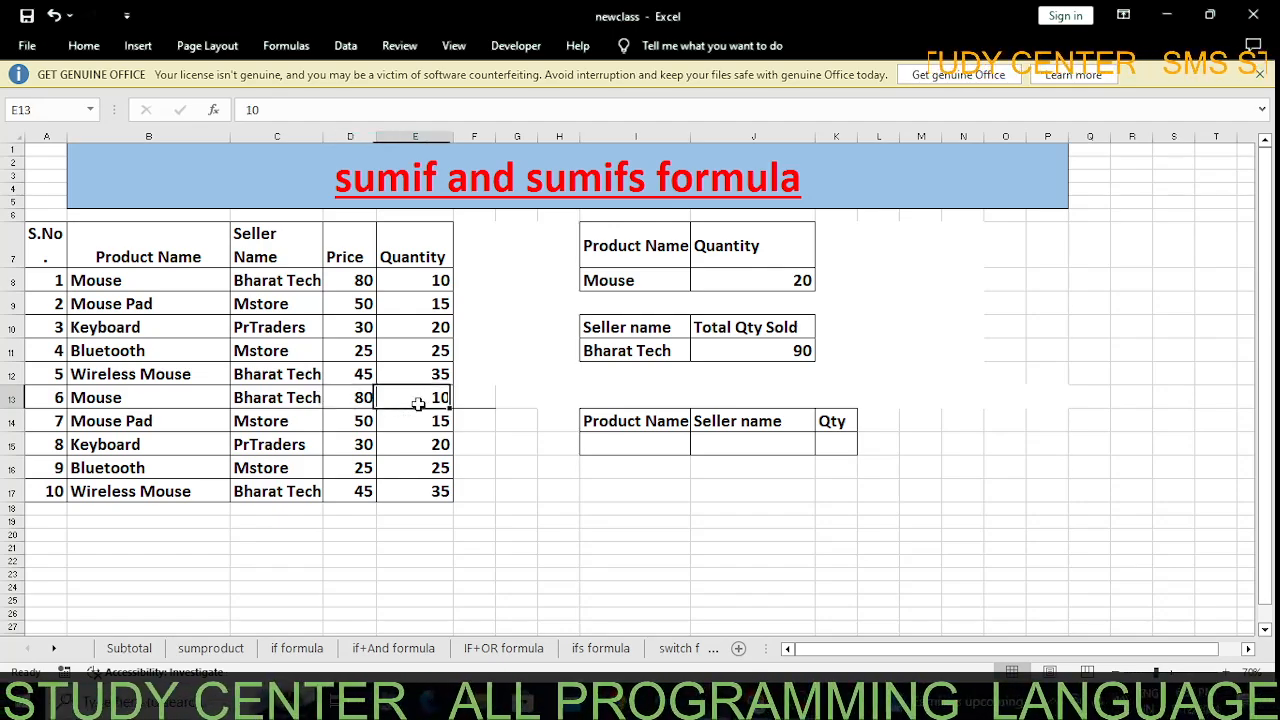
pyautogui.click(304, 499)
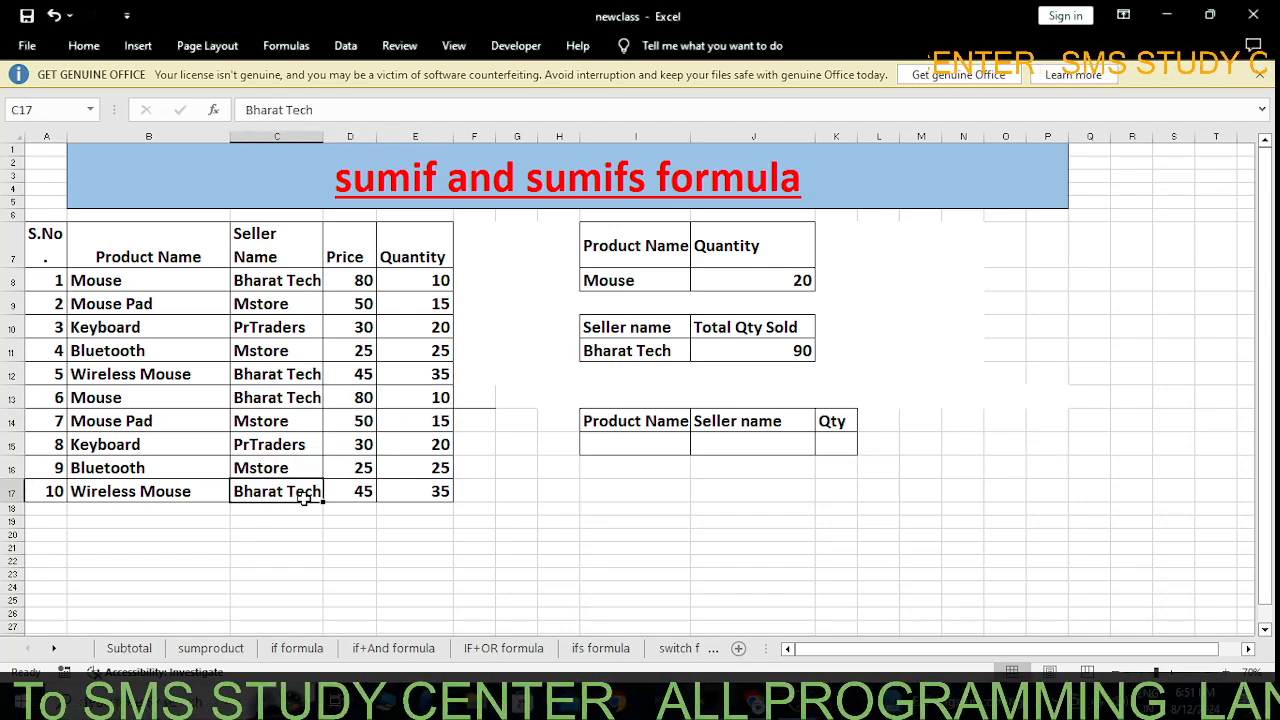
pyautogui.click(419, 489)
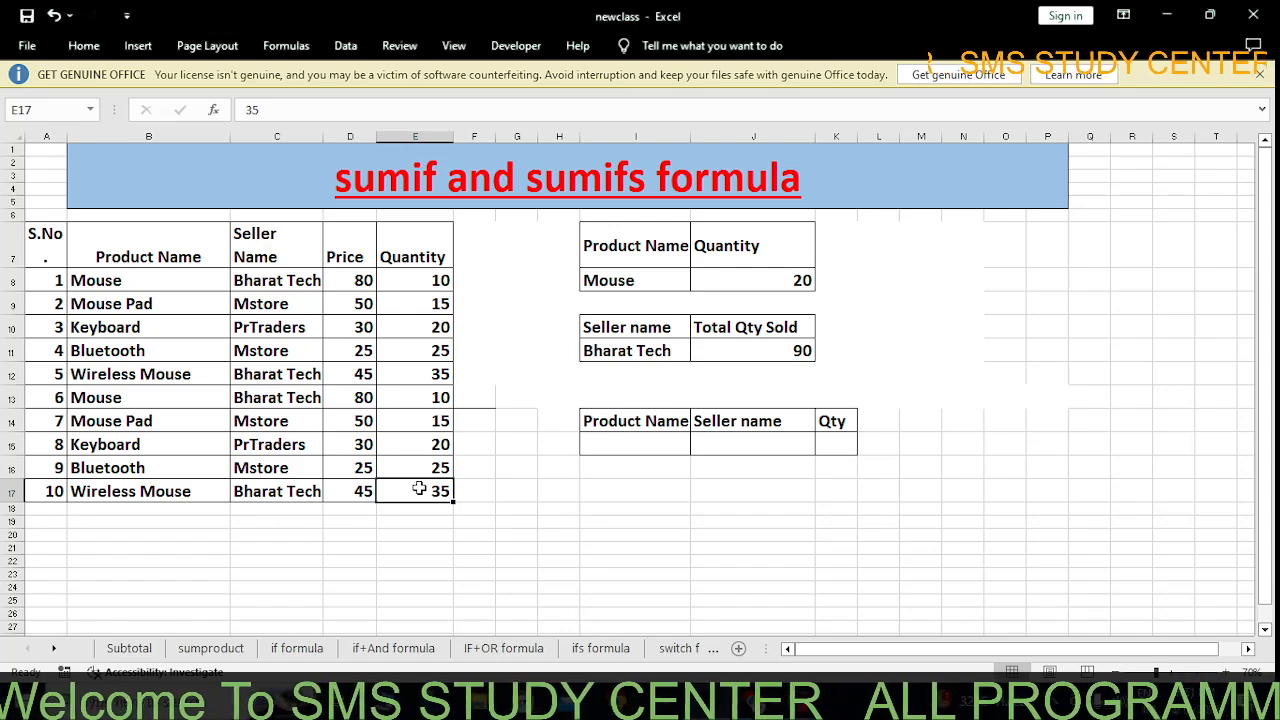
pyautogui.click(790, 351)
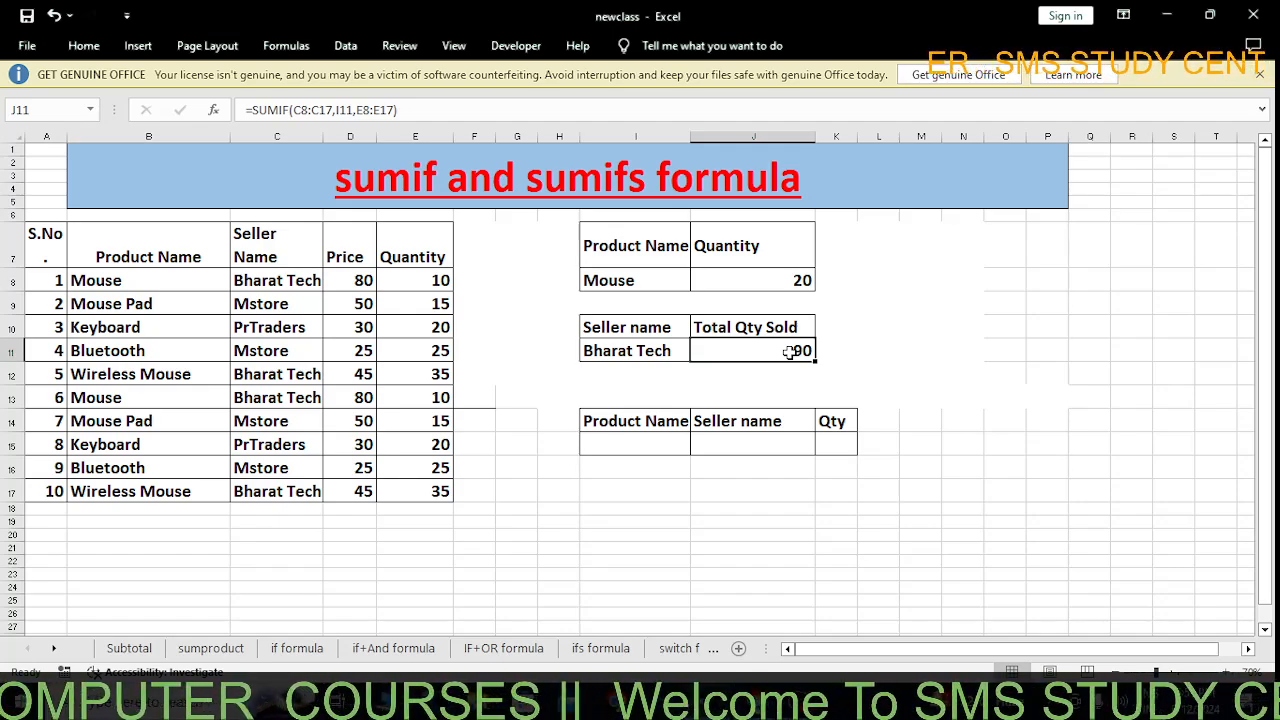
pyautogui.doubleClick(745, 280)
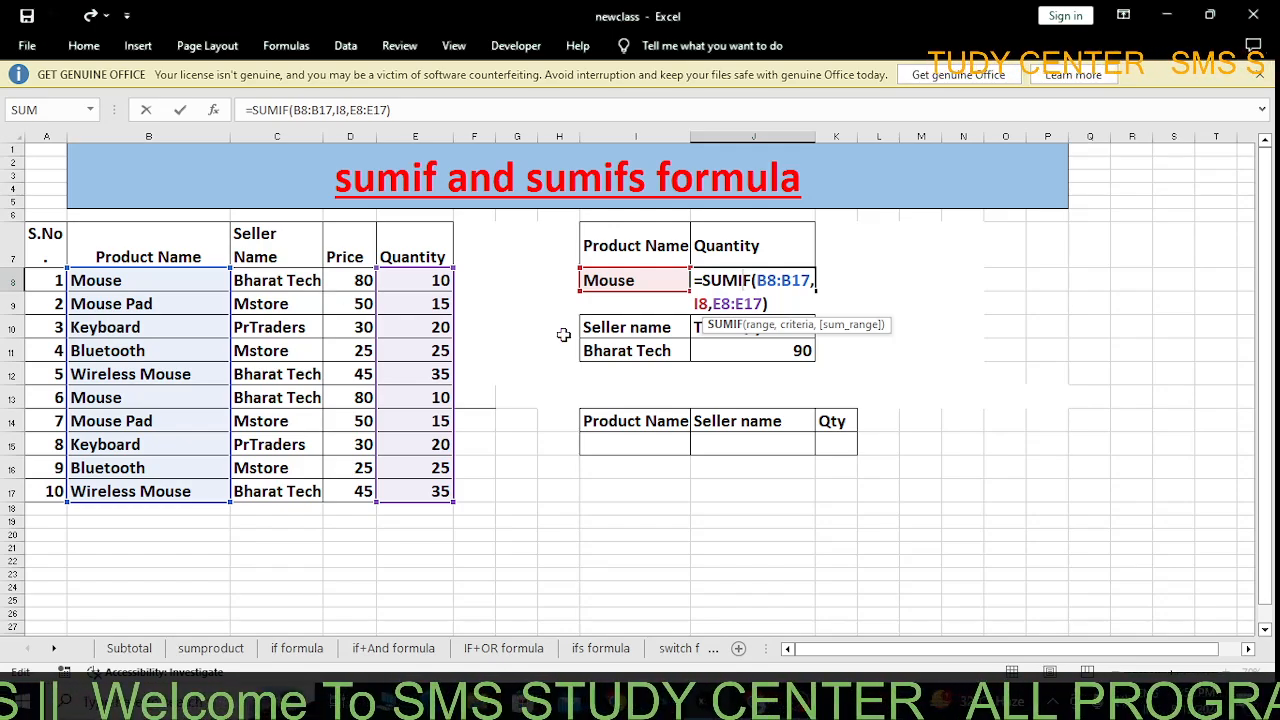
# Copy the product name Mouse from I8 into I15 under the third summary table's Product Name heading.
pyautogui.click(631, 441)
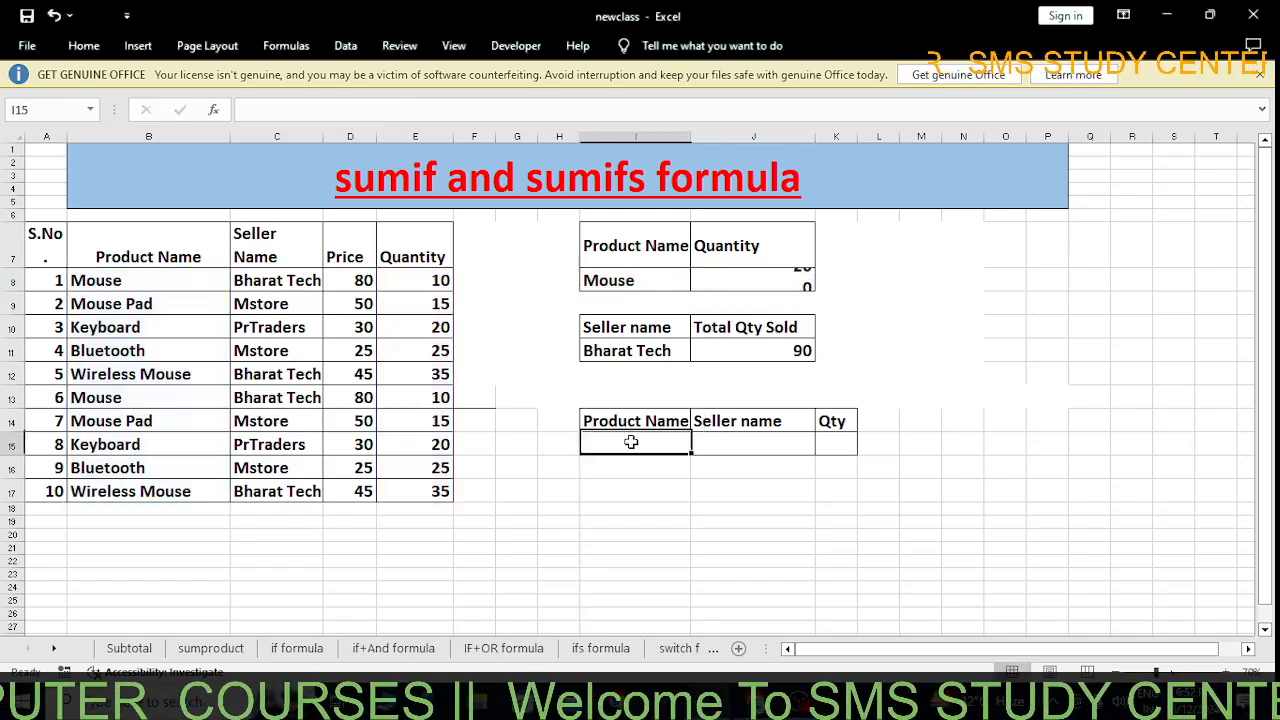
pyautogui.click(387, 190)
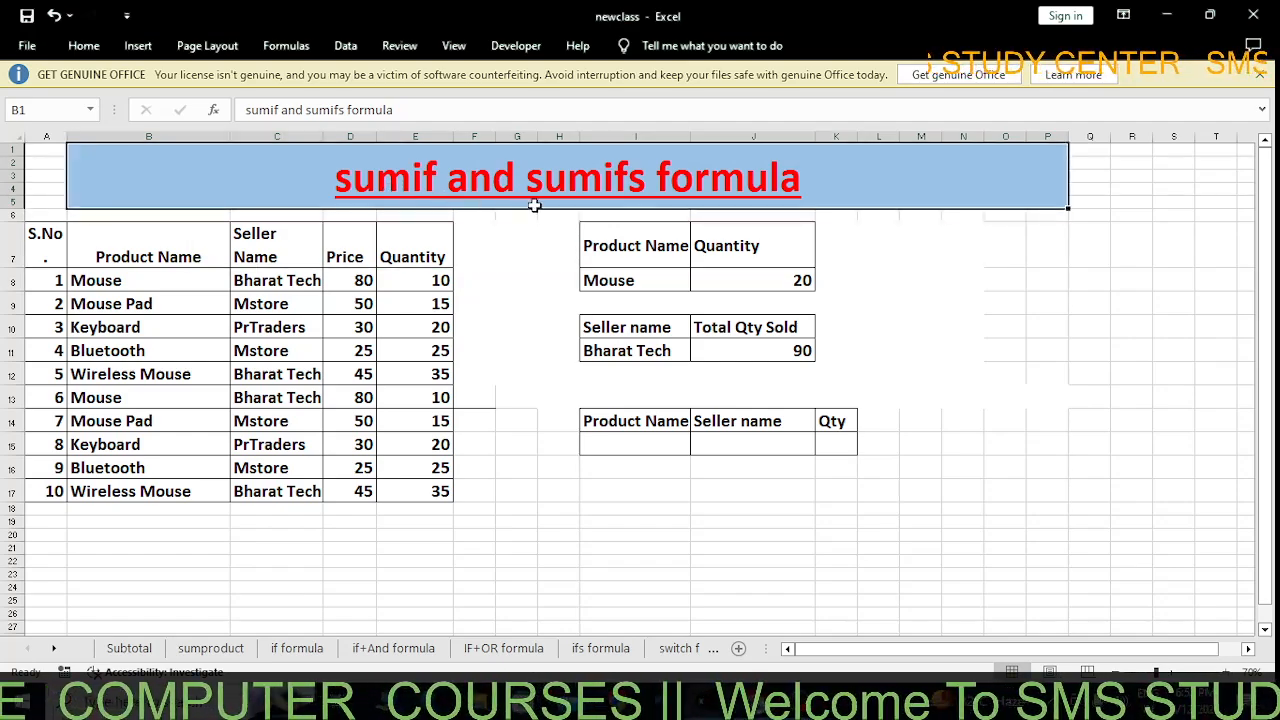
pyautogui.click(620, 448)
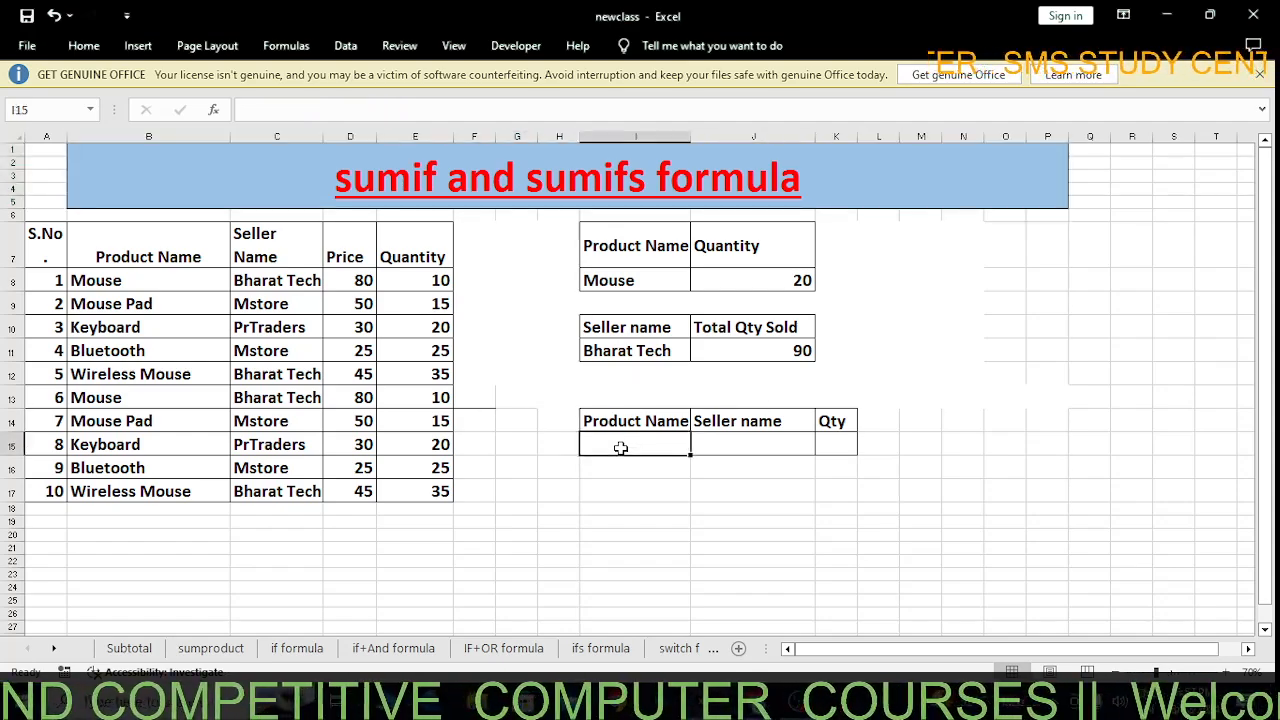
pyautogui.click(620, 284)
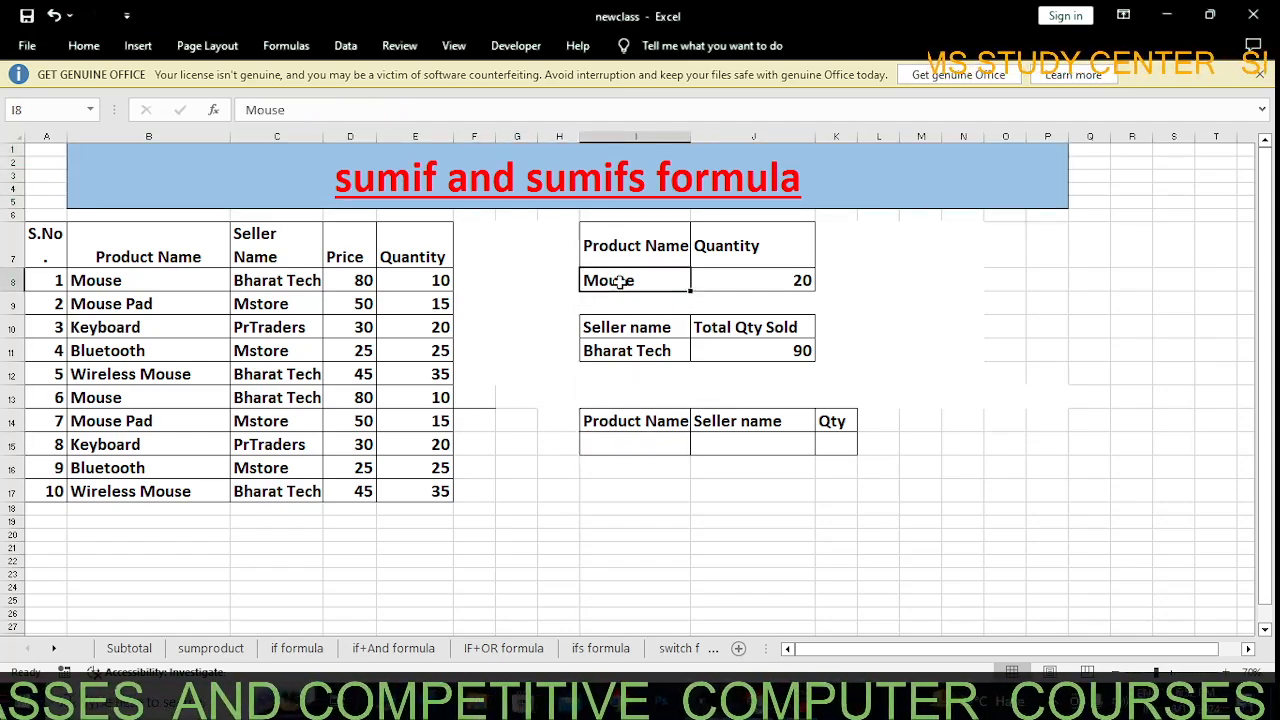
pyautogui.rightClick(622, 288)
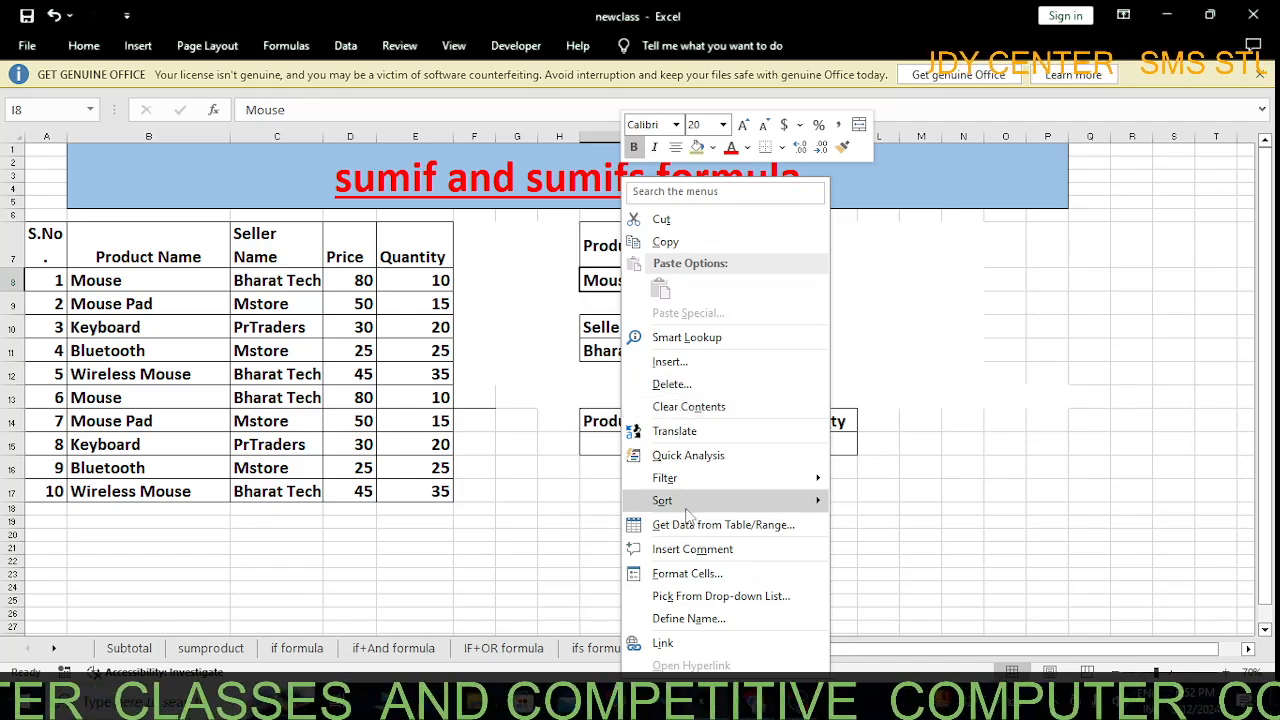
pyautogui.click(687, 242)
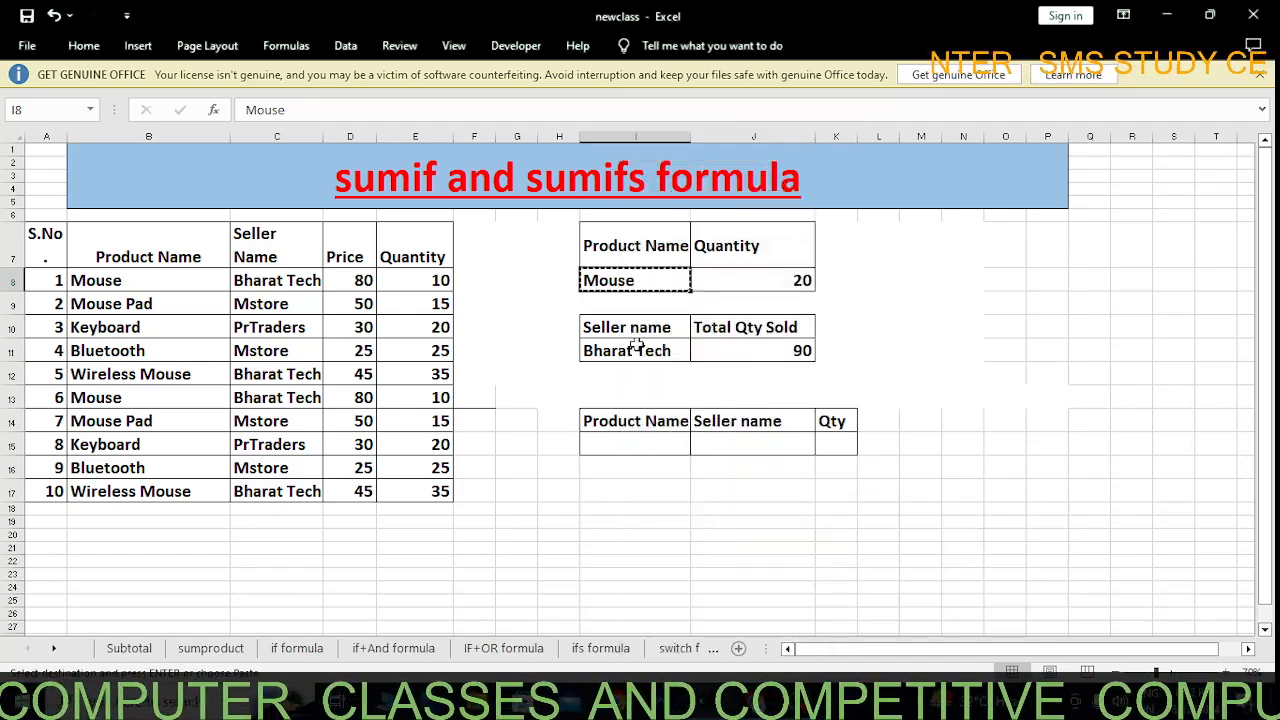
pyautogui.click(640, 443)
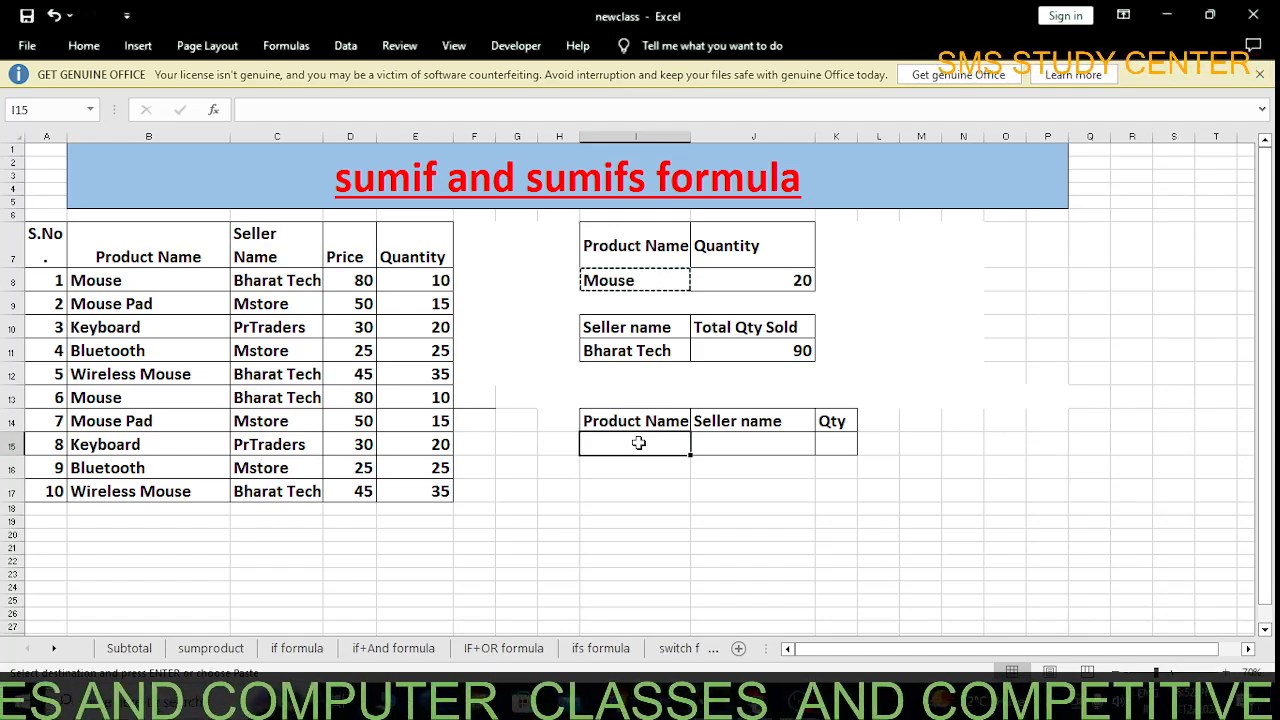
pyautogui.write('Mouse')
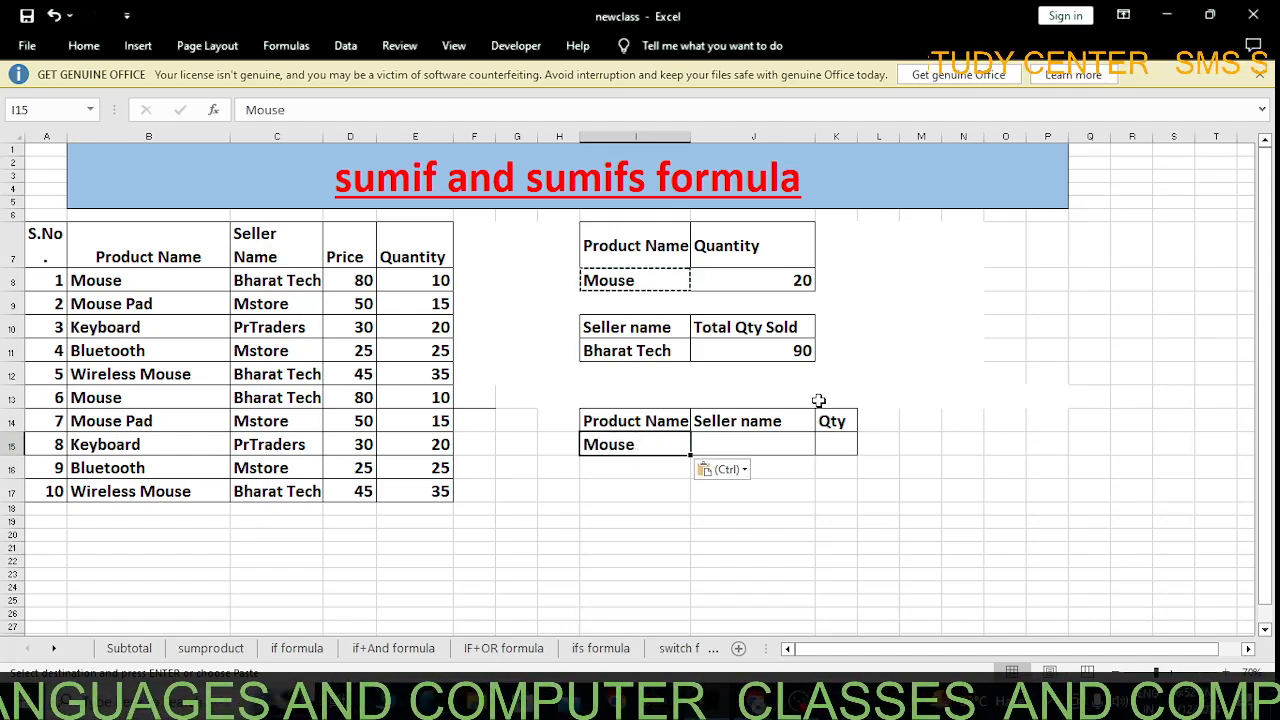
# Copy the seller name Bharat Tech from I11 into J15 under the third summary table's Seller name heading.
pyautogui.click(631, 356)
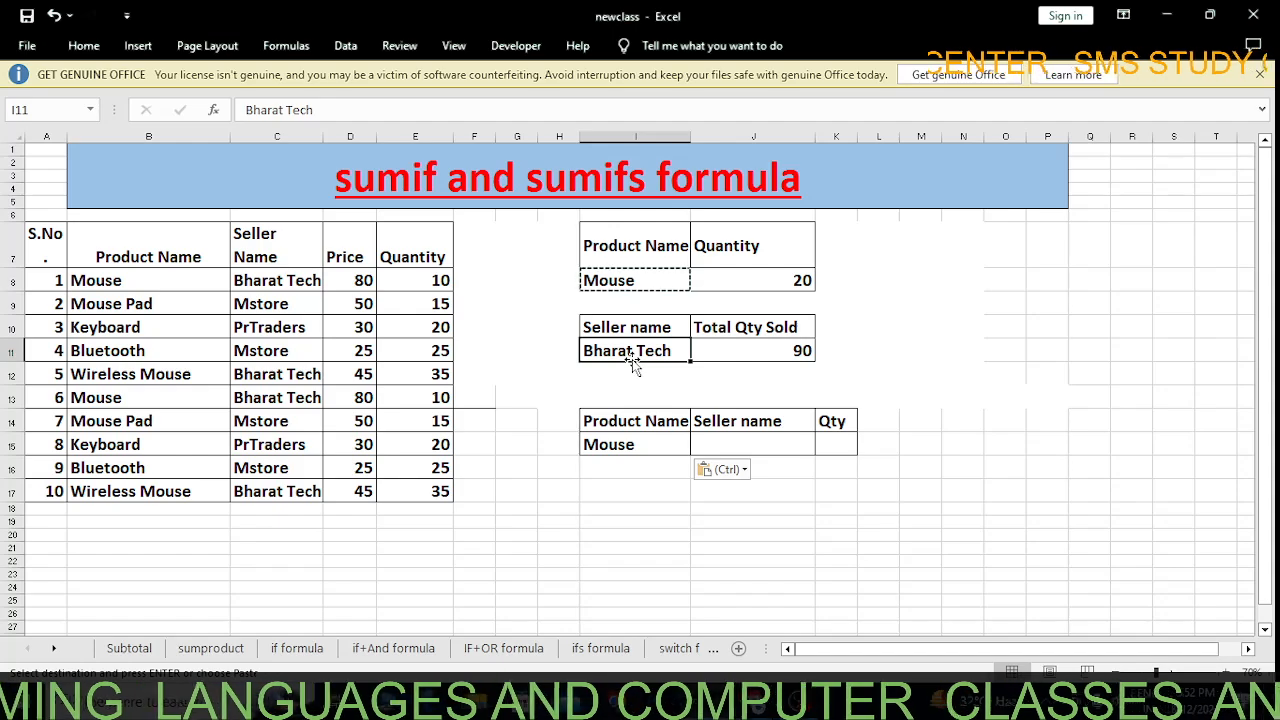
pyautogui.hotkey('ctrl', 'c')
pyautogui.click(754, 446)
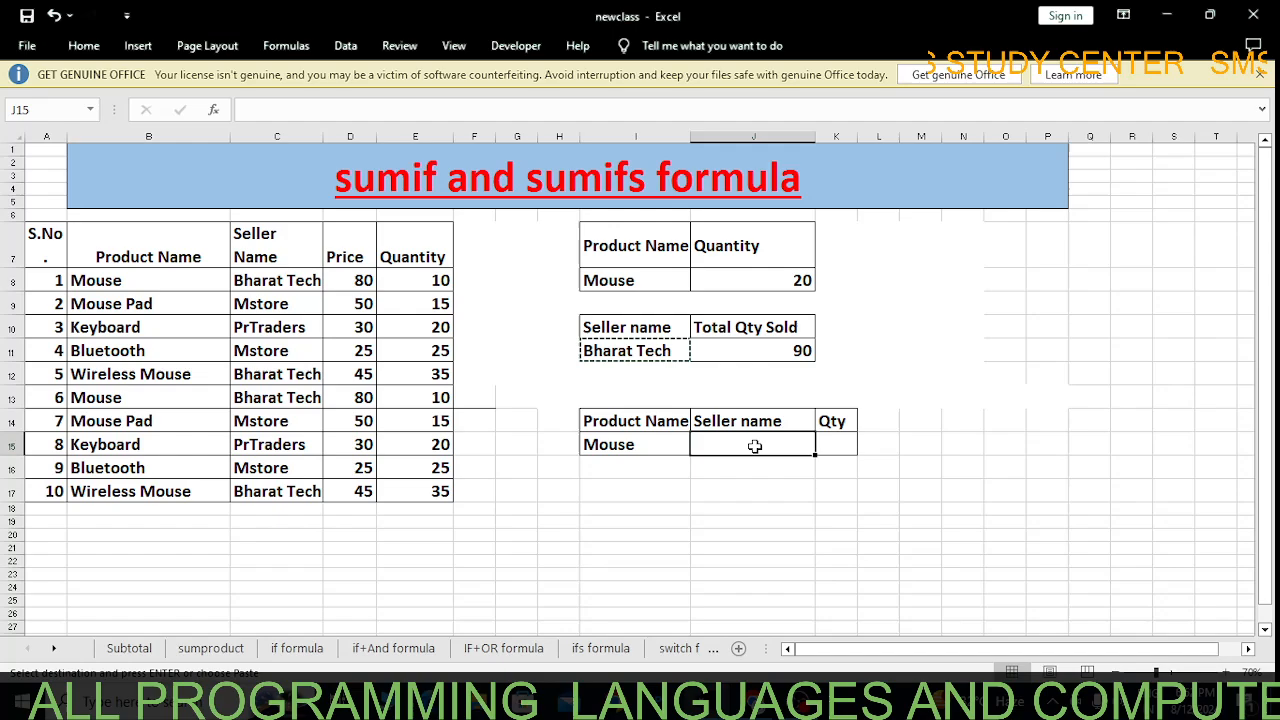
pyautogui.hotkey('ctrl', 'v')
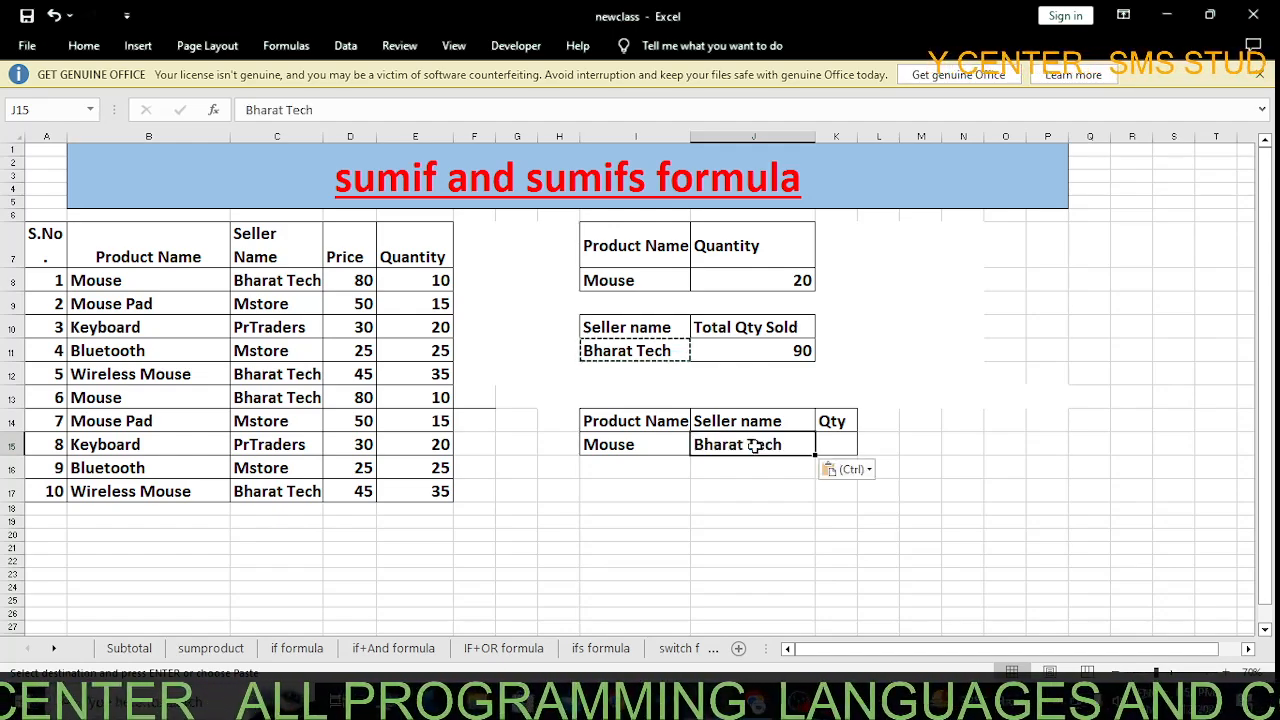
# Start a SUMIFS formula in K15 with the quantities E8:E17 as the sum range.
pyautogui.doubleClick(842, 446)
pyautogui.write('=')
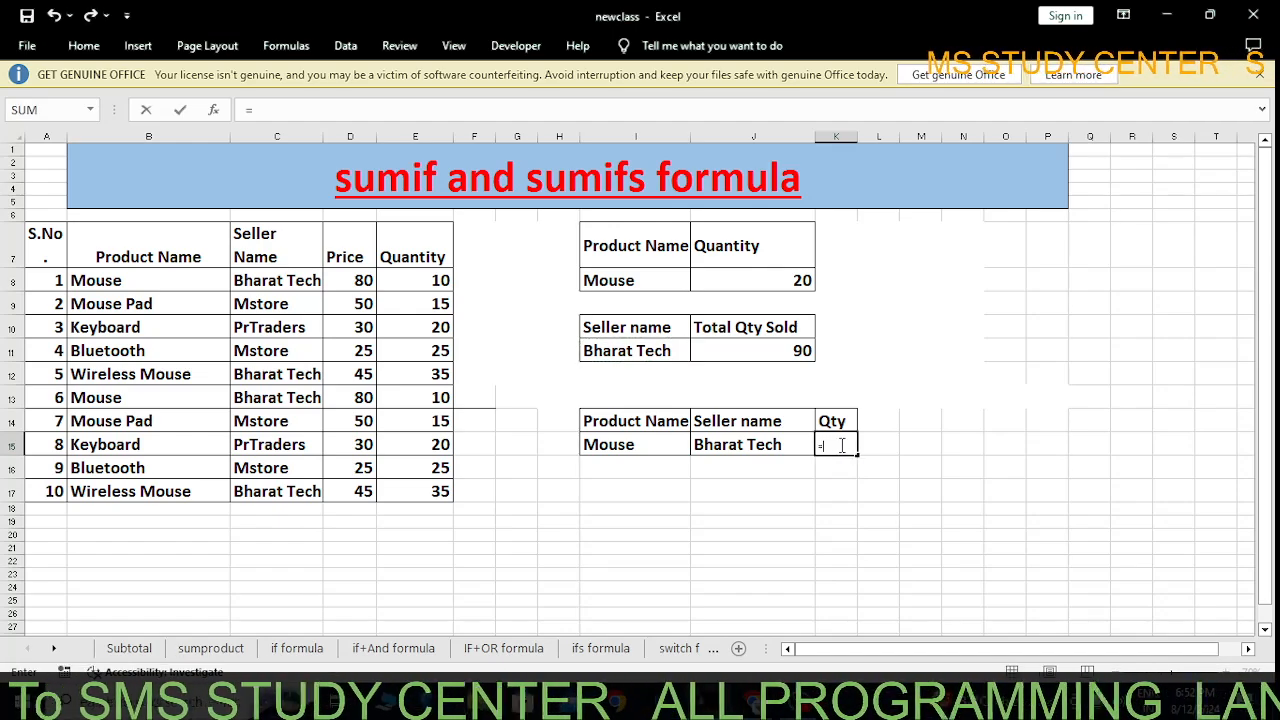
pyautogui.write('sum')
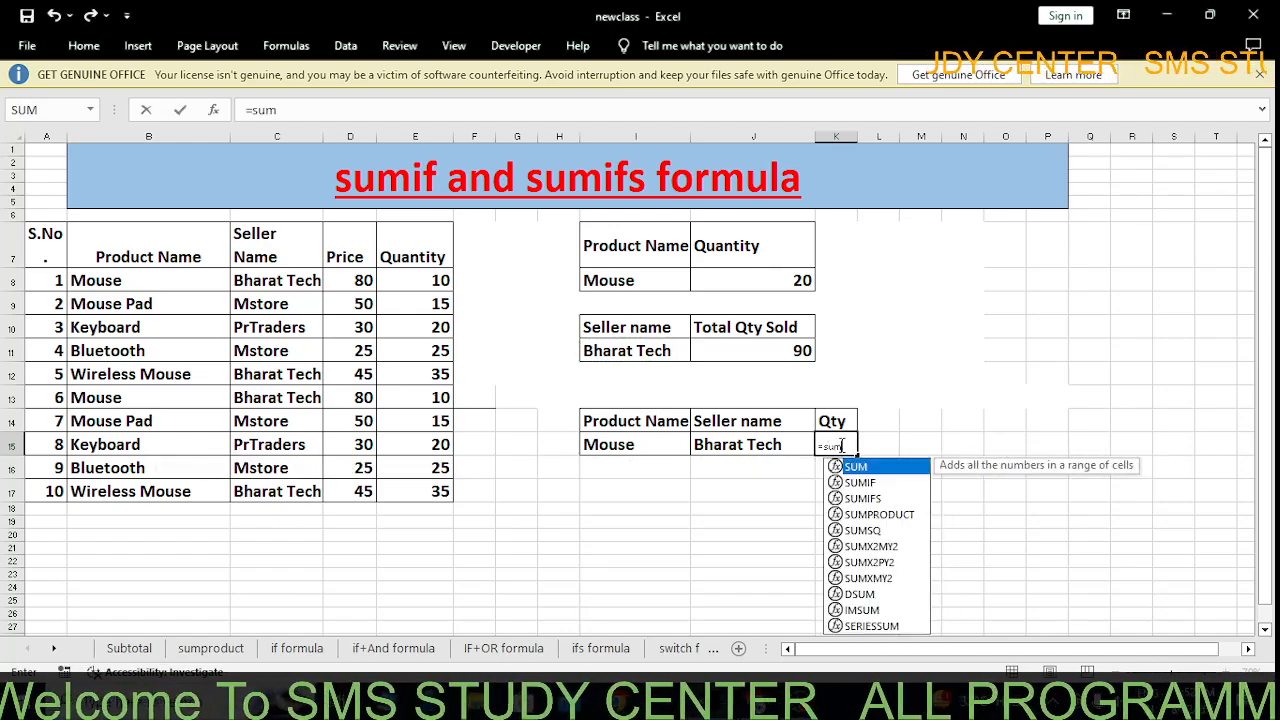
pyautogui.press('Down')
pyautogui.press('Down')
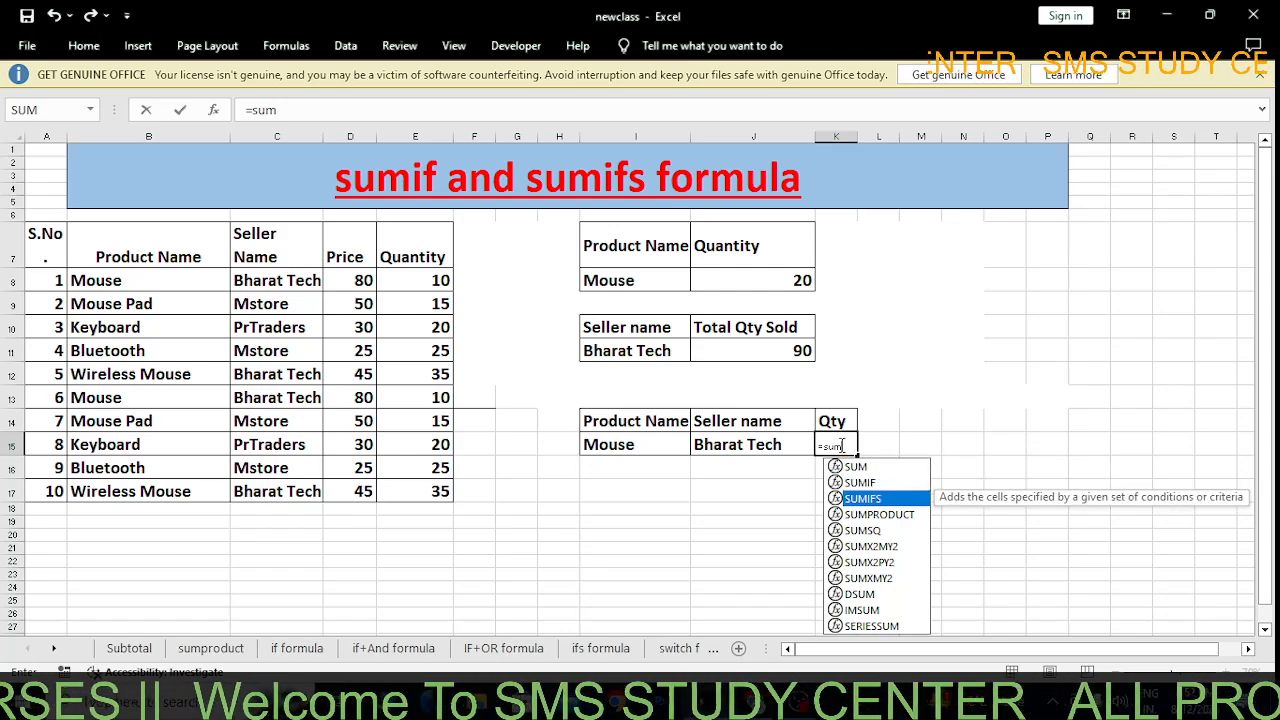
pyautogui.press('Tab')
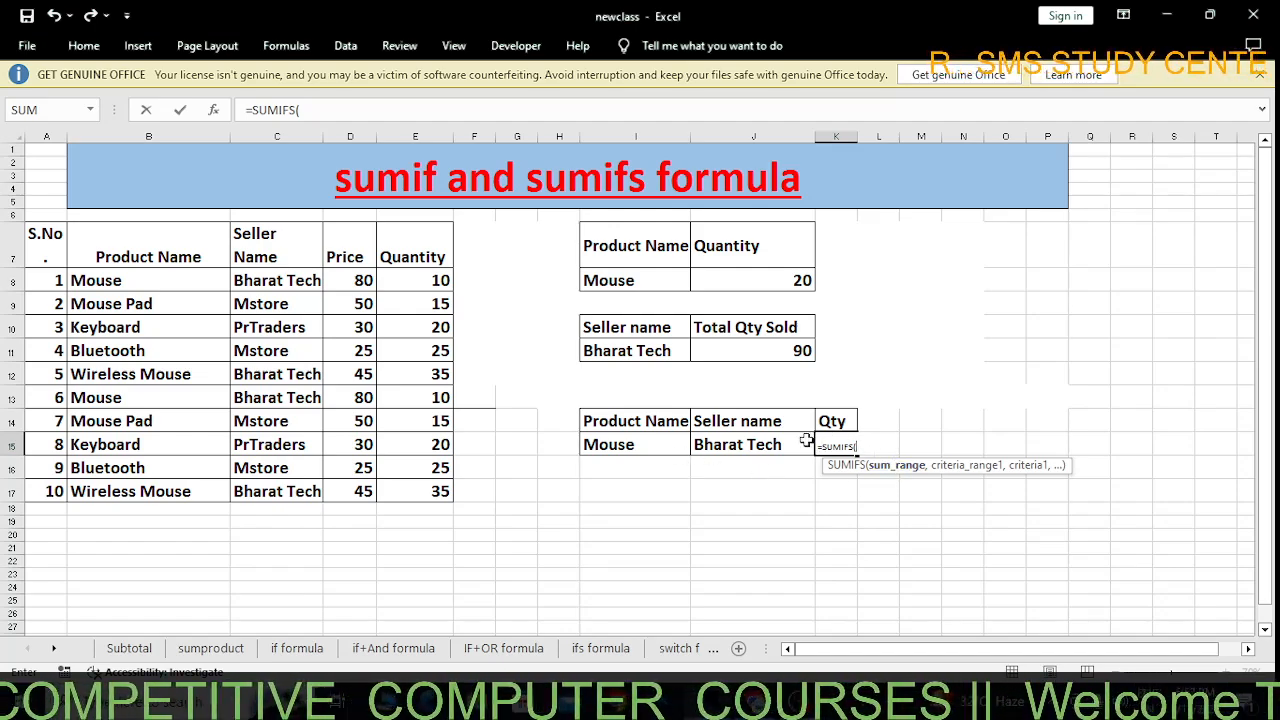
pyautogui.click(758, 444)
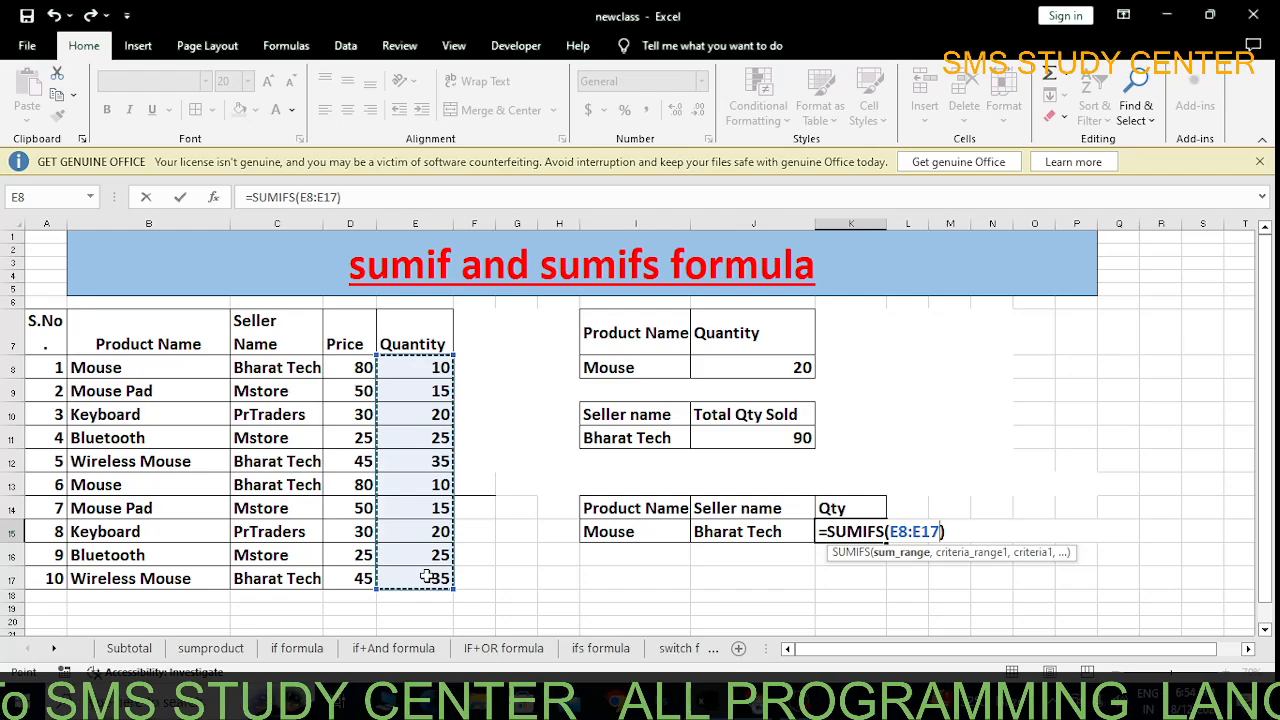
pyautogui.write(',')
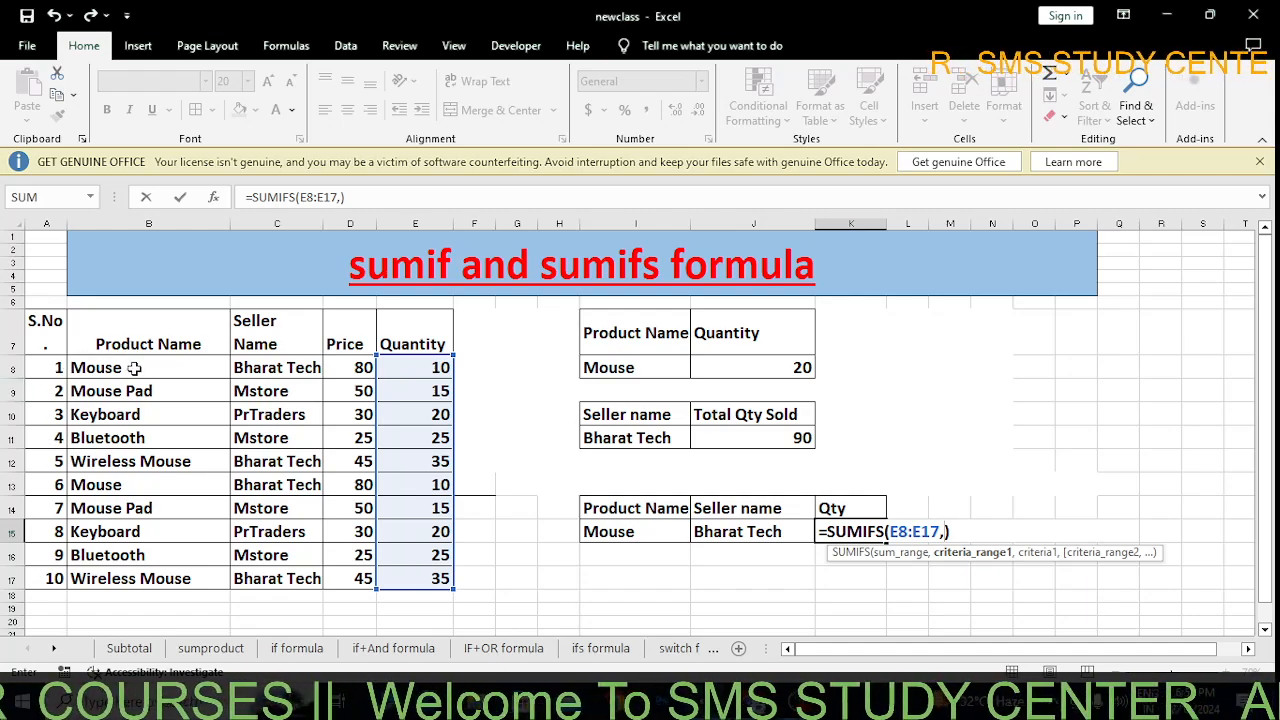
# Add the product names B8:B17 as the first criteria range of the K15 formula, with I15 as its criterion.
pyautogui.moveTo(133, 368); pyautogui.dragTo(156, 567)
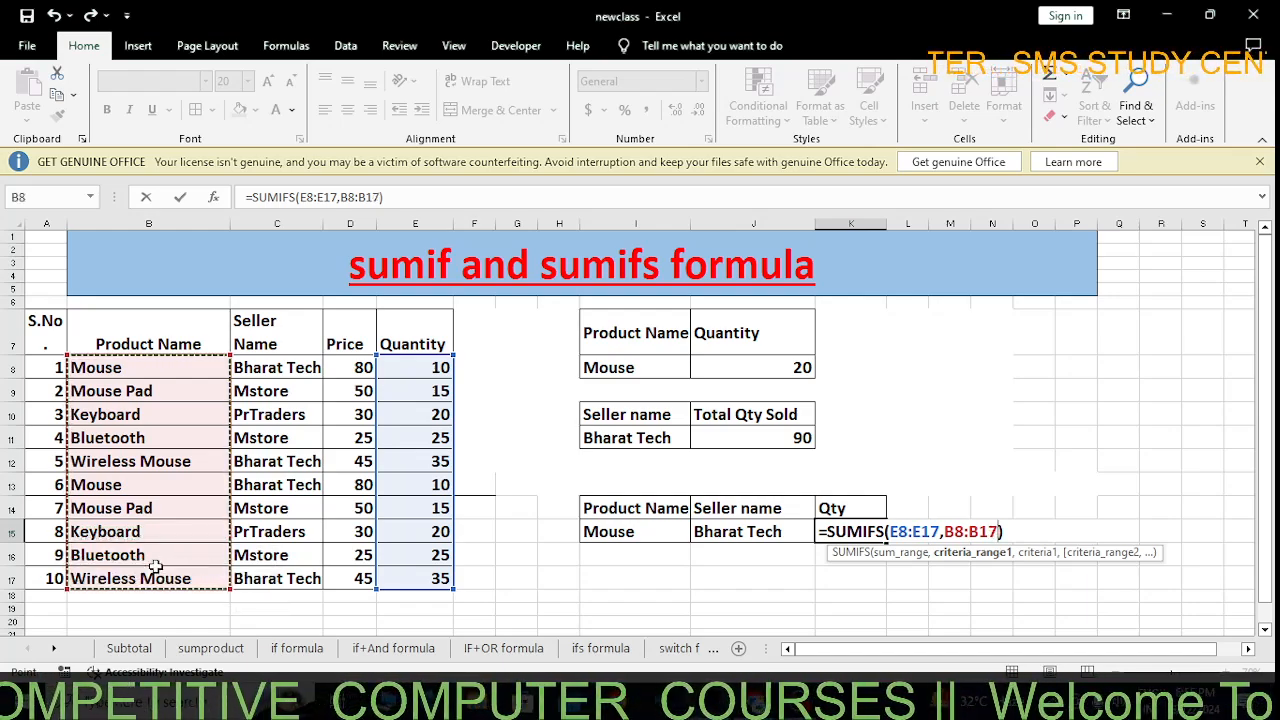
pyautogui.write(',')
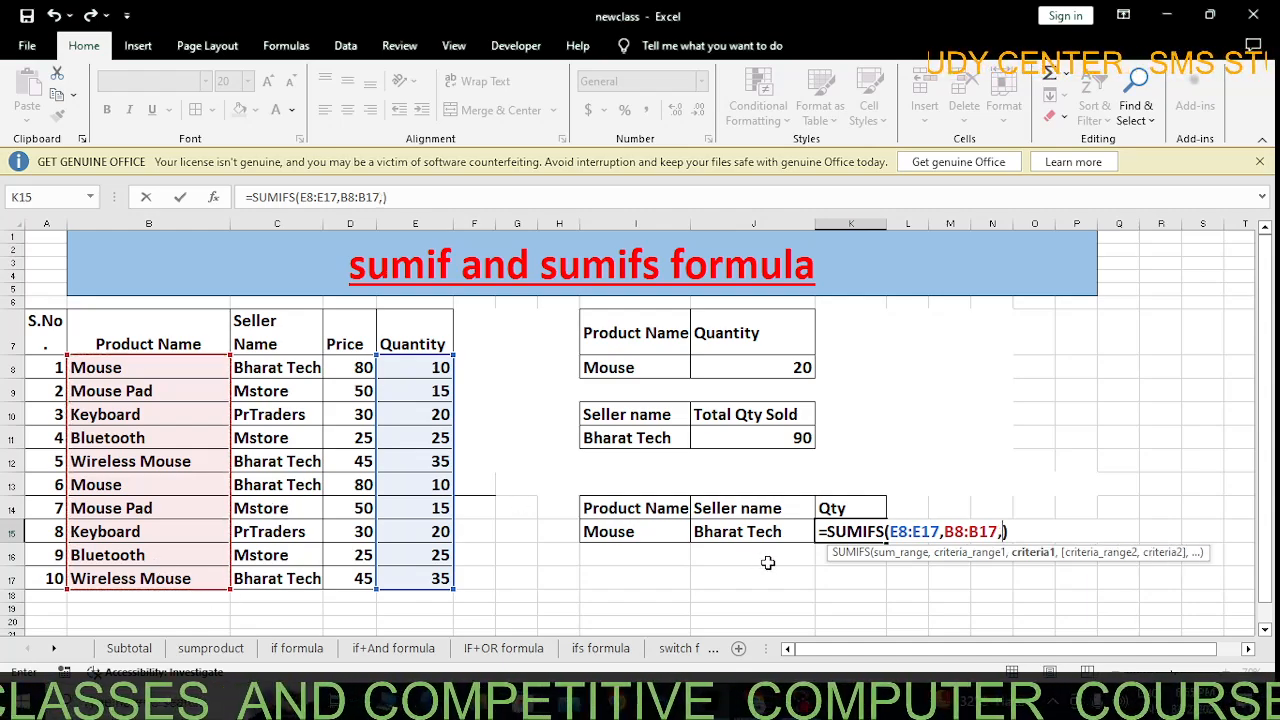
pyautogui.click(649, 536)
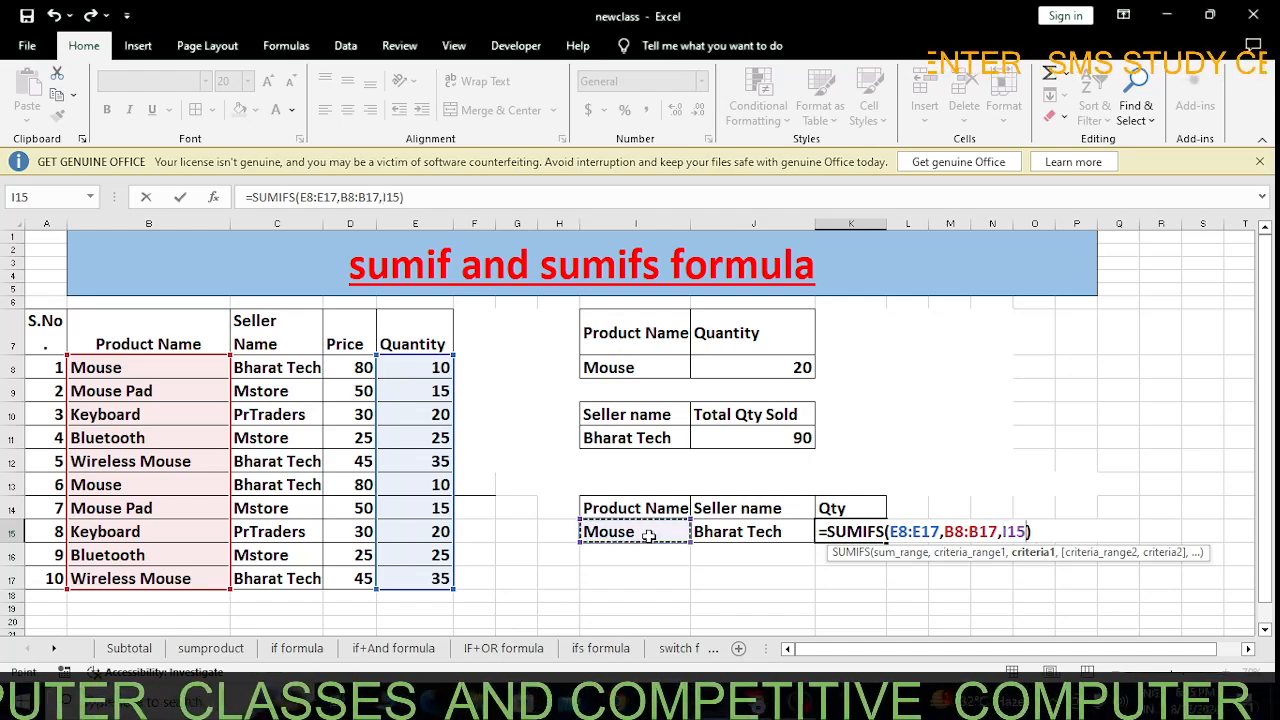
pyautogui.write(',')
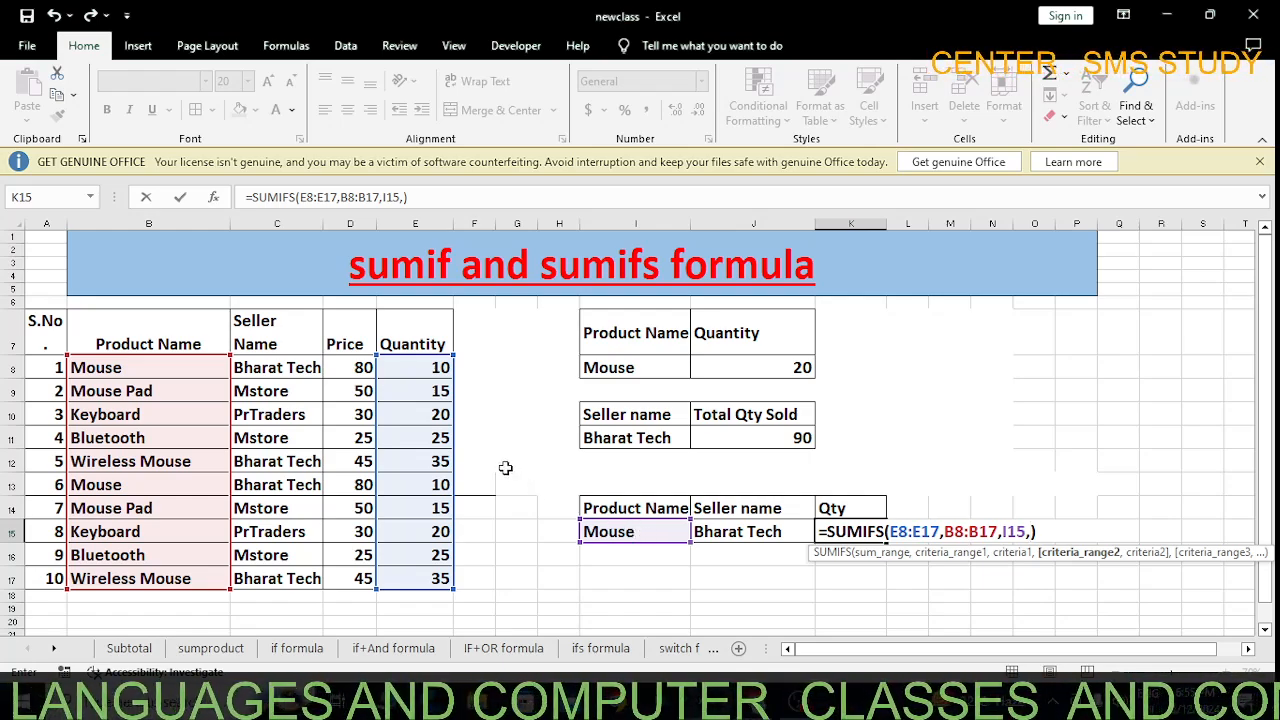
# Add the seller names C8:C17 as the second criteria range of the K15 formula, with J15 as its criterion, and enter the formula.
pyautogui.moveTo(278, 366); pyautogui.dragTo(302, 594)
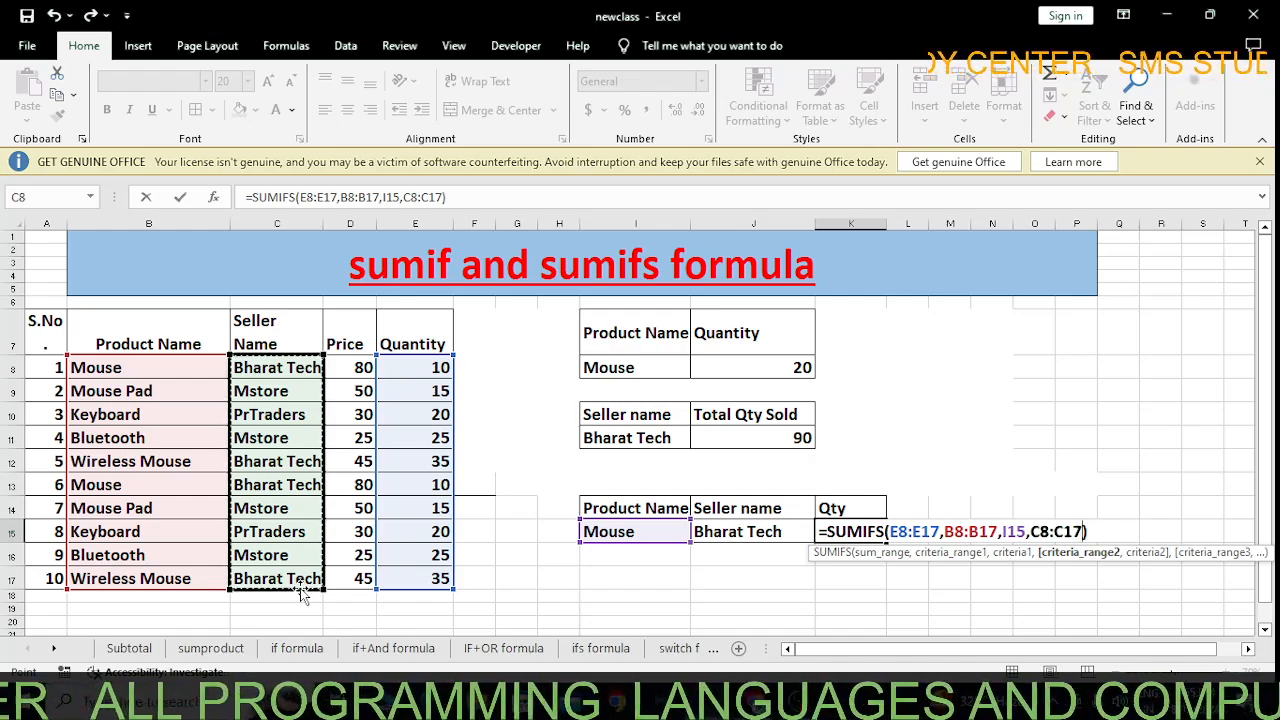
pyautogui.write(',')
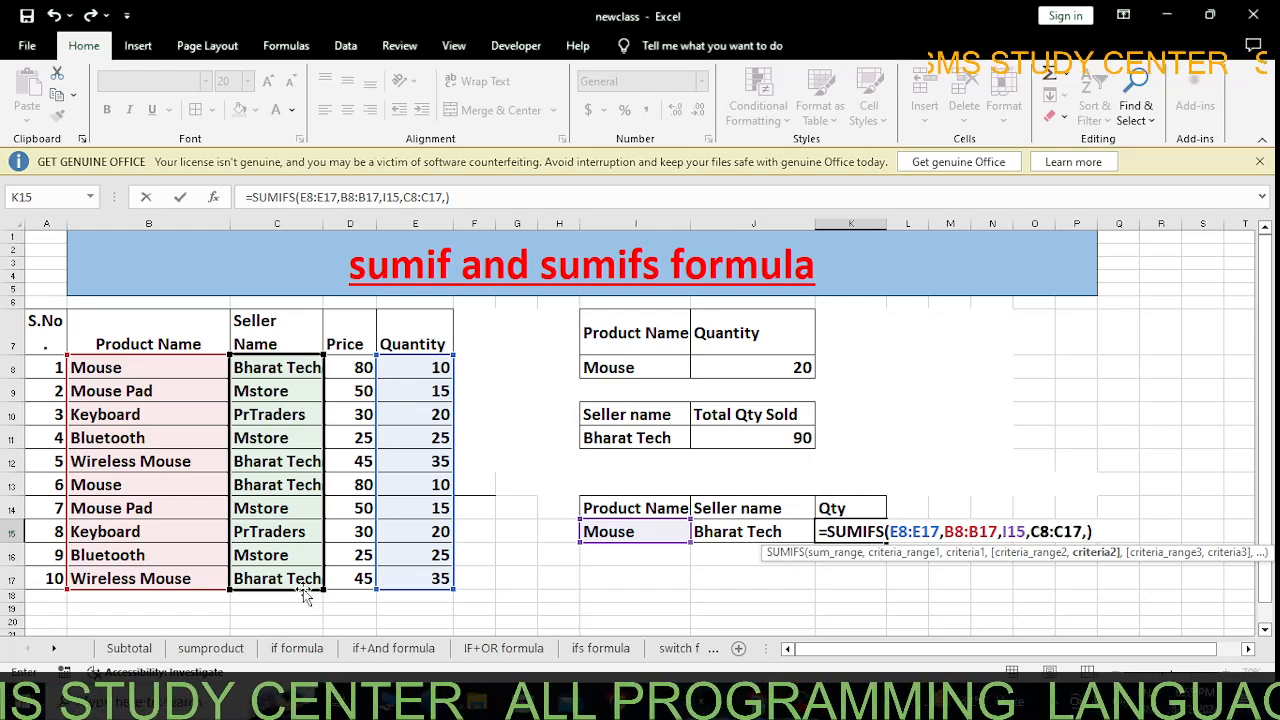
pyautogui.click(715, 536)
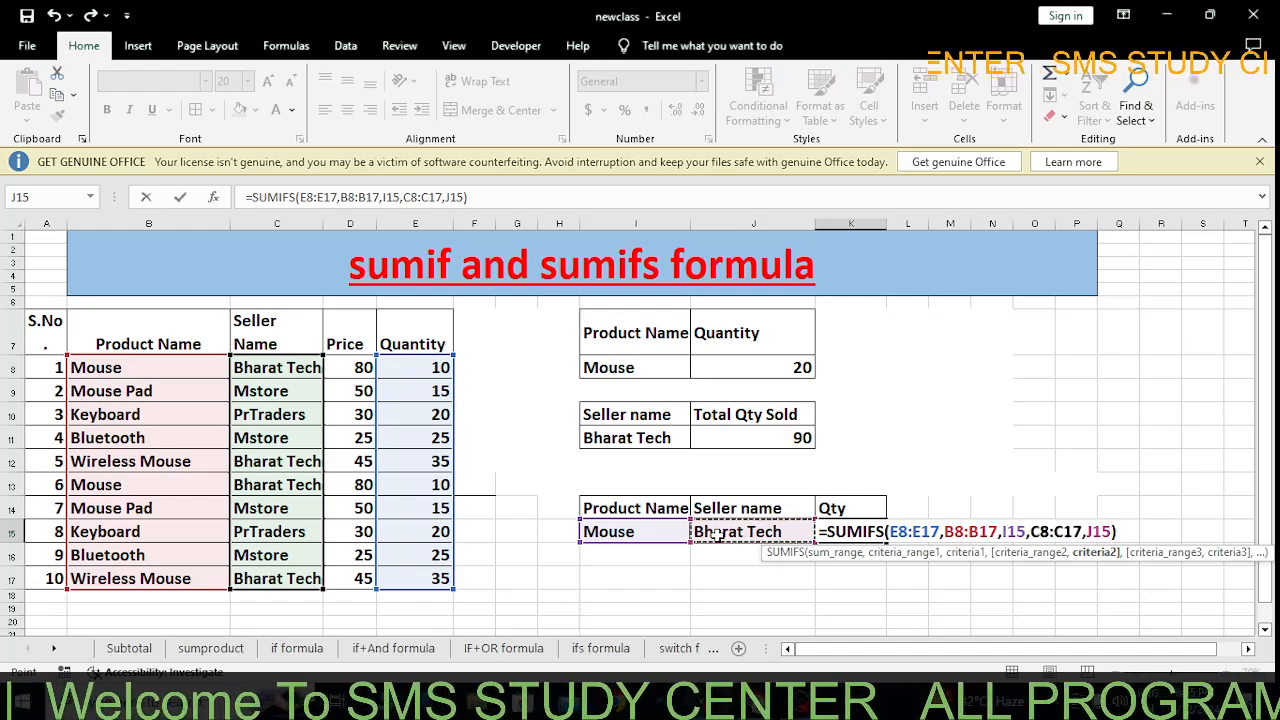
pyautogui.press('Right')
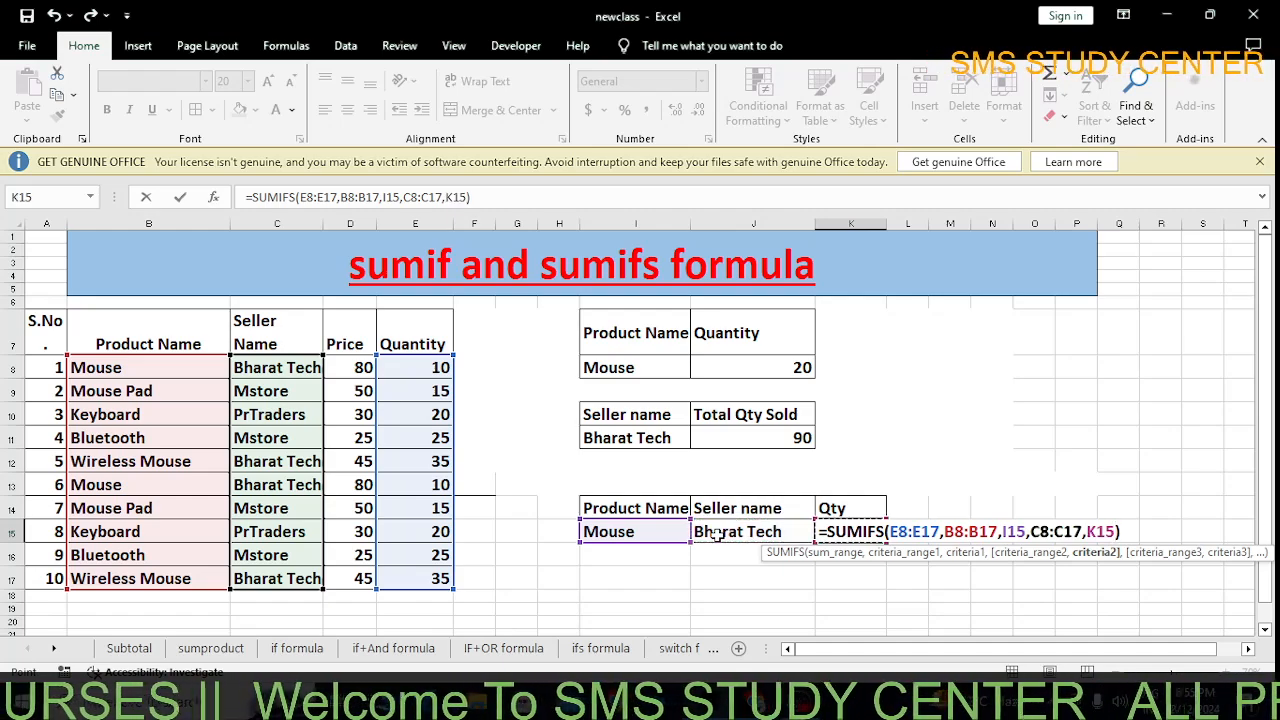
pyautogui.press('Left')
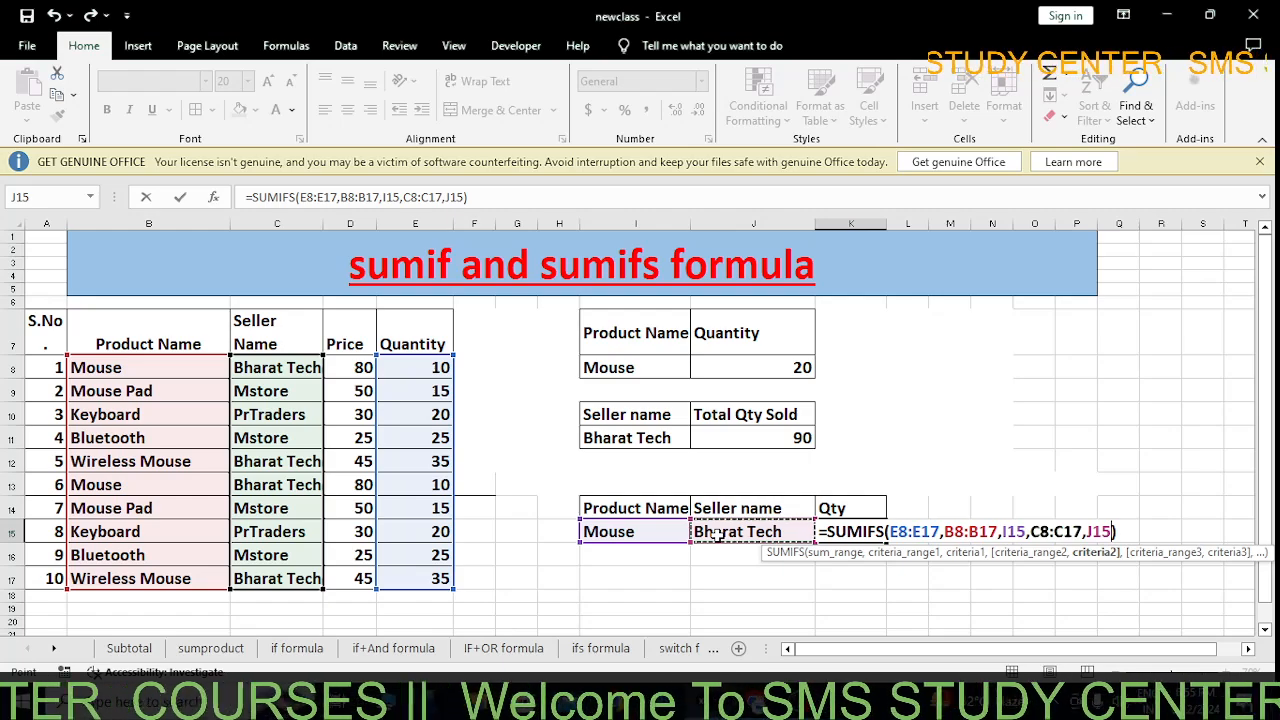
pyautogui.click(1126, 530)
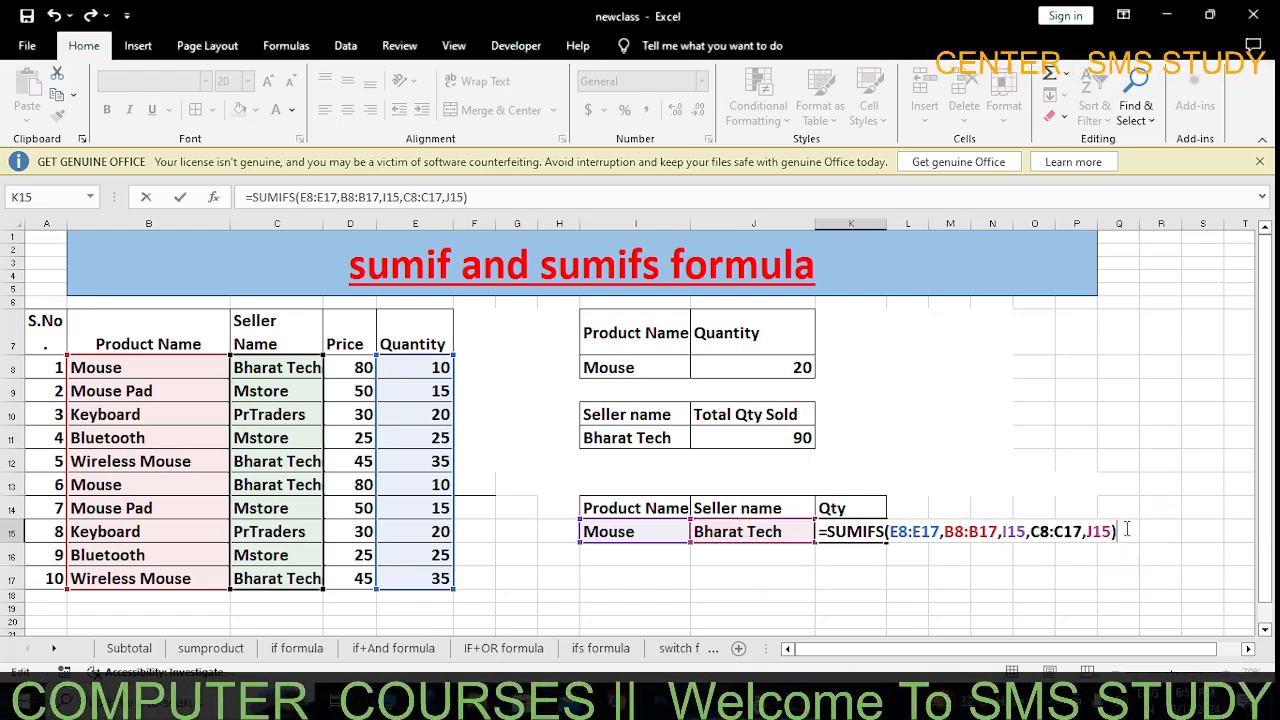
pyautogui.press('Return')
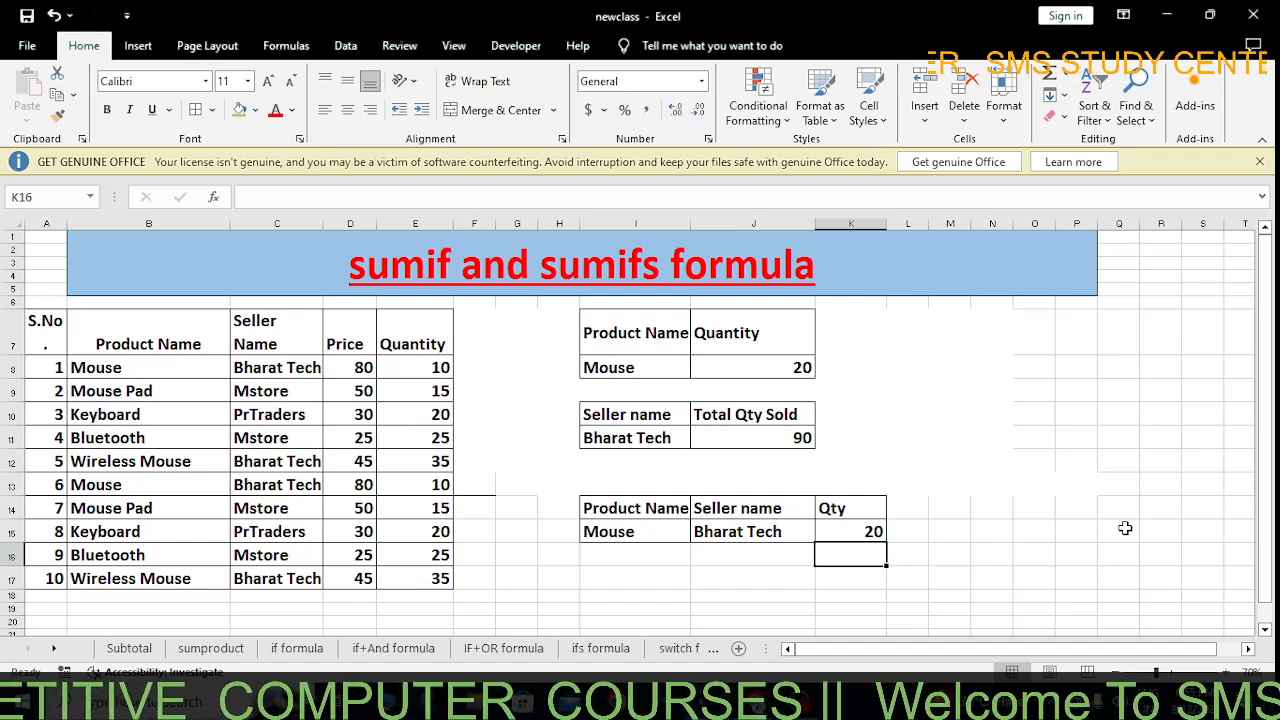
# Check the SUMIFS total in K15 against the Mouse rows sold by Bharat Tech in rows 8 and 13 of the sales table.
pyautogui.click(835, 530)
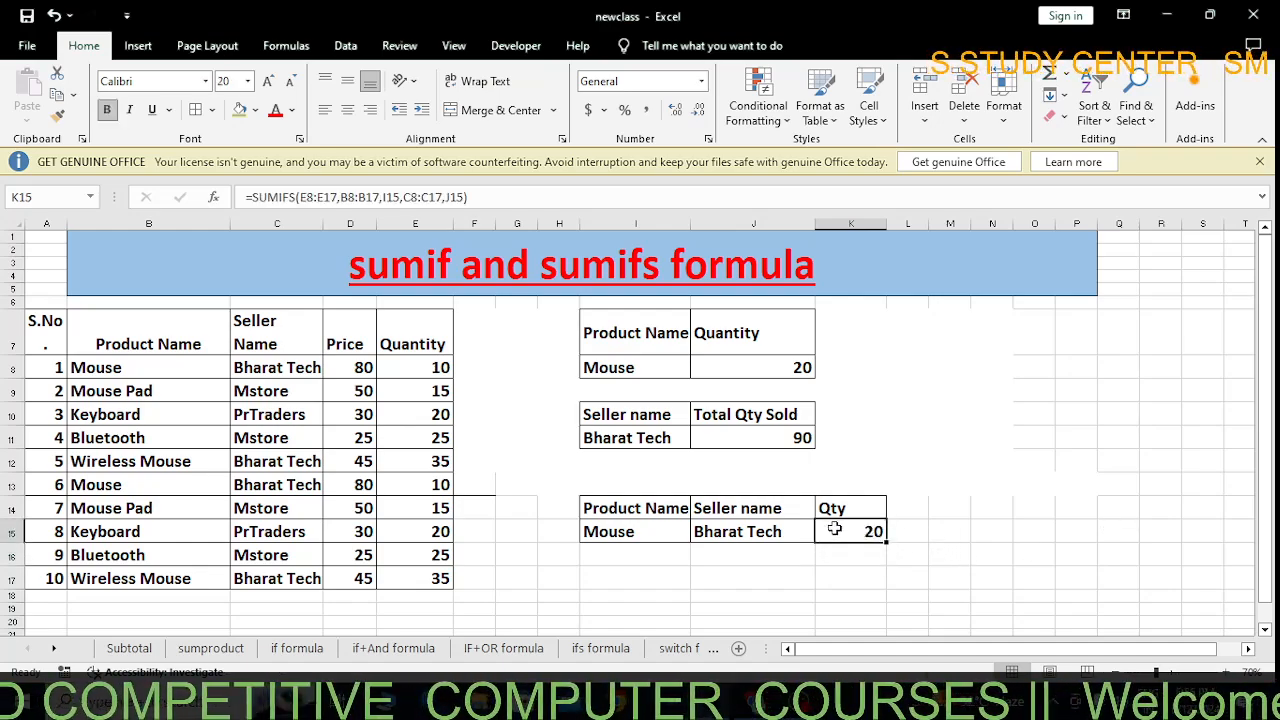
pyautogui.click(651, 534)
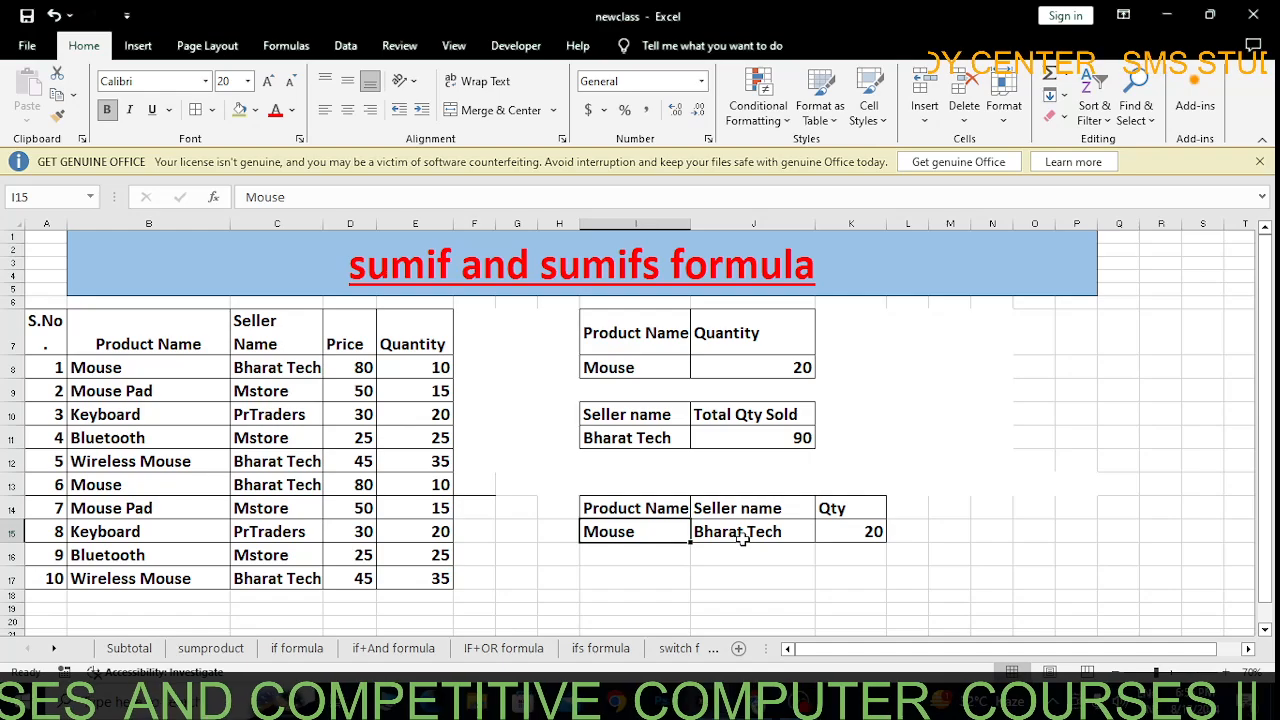
pyautogui.click(750, 534)
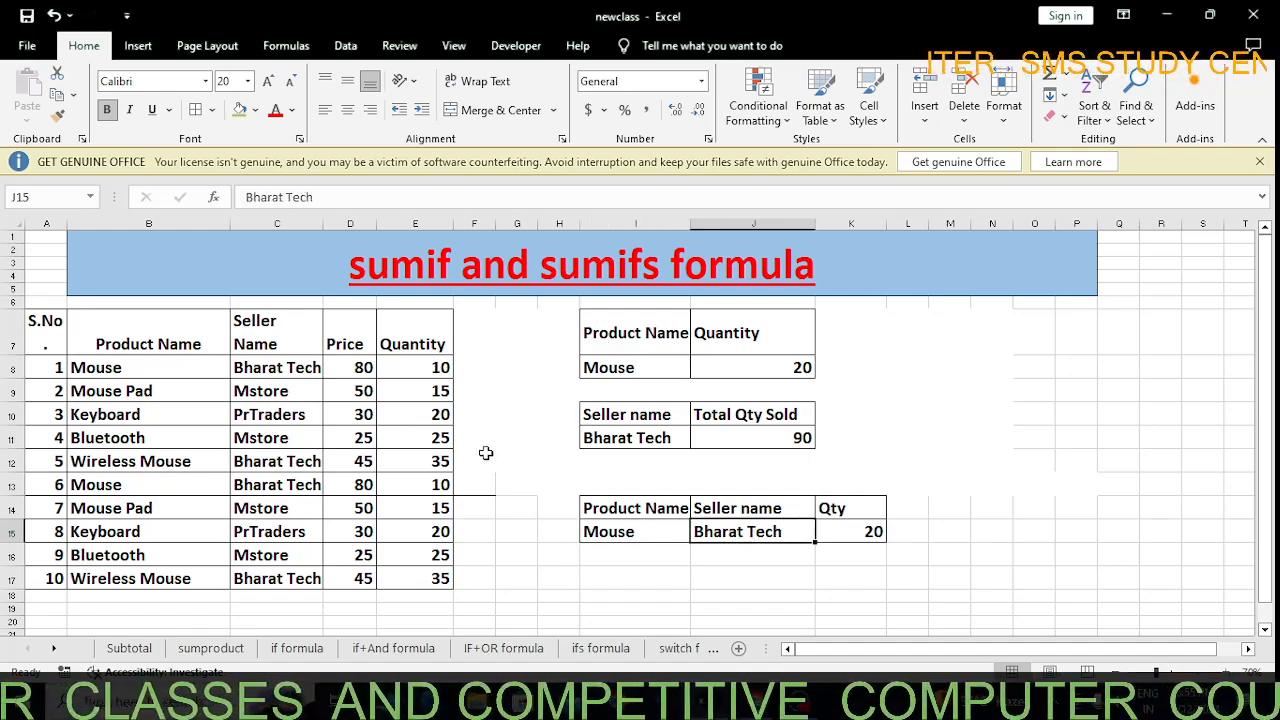
pyautogui.click(190, 364)
pyautogui.click(255, 368)
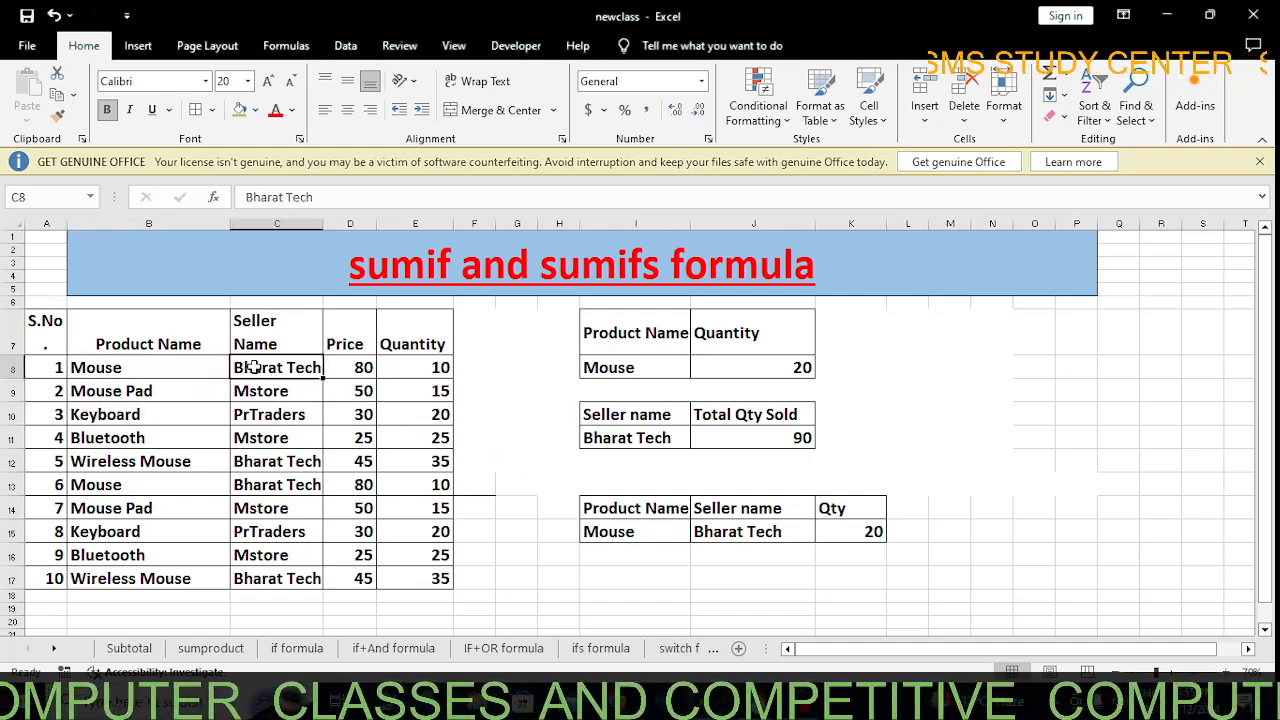
pyautogui.moveTo(197, 372); pyautogui.dragTo(240, 371)
pyautogui.click(240, 369)
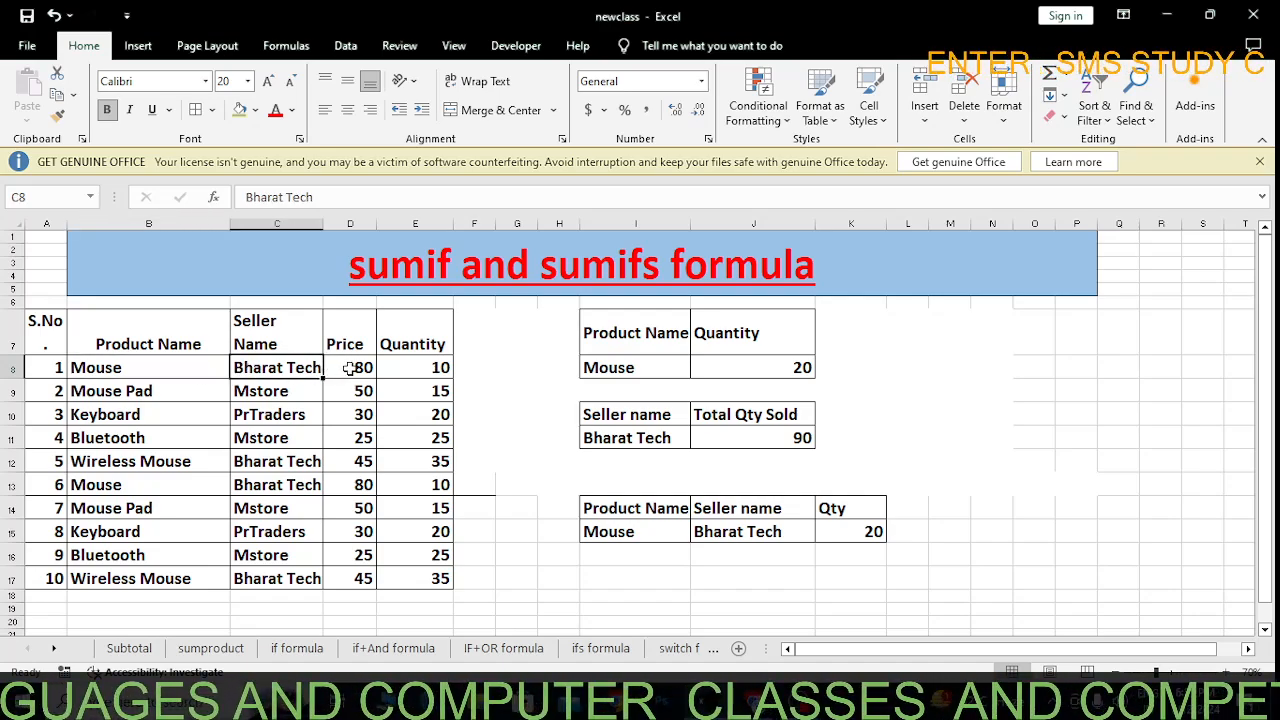
pyautogui.click(136, 371)
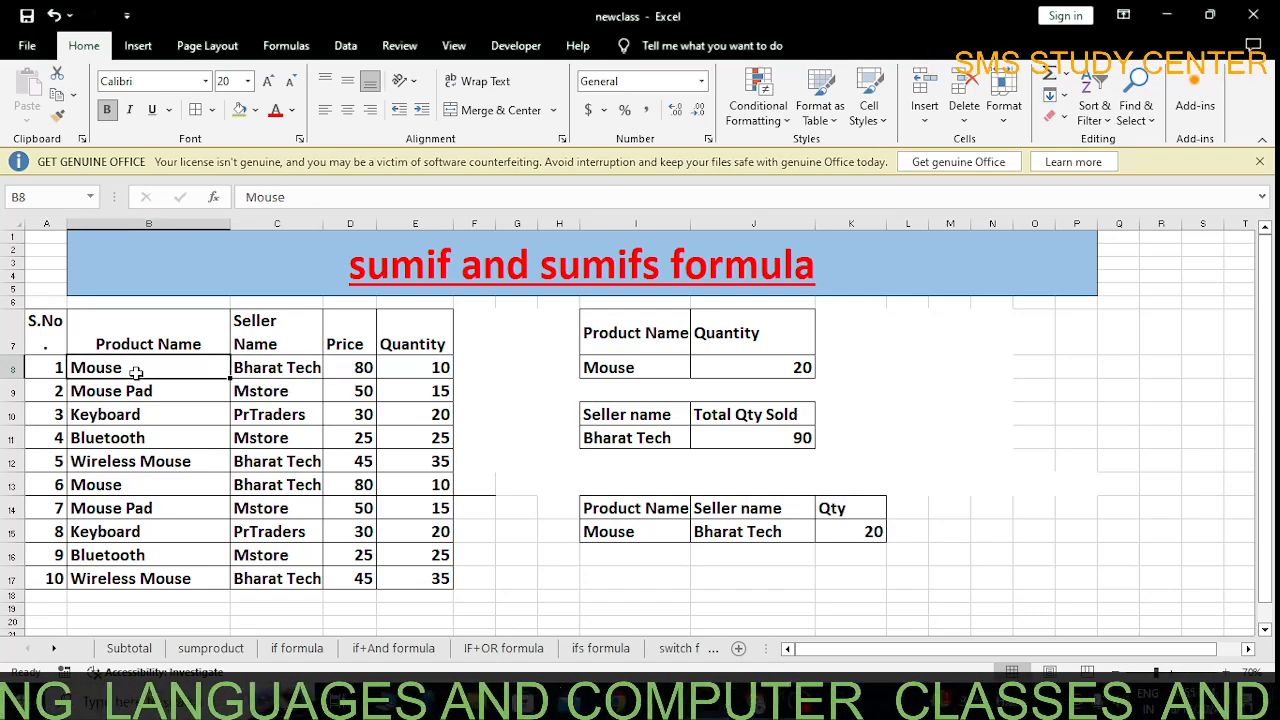
pyautogui.click(266, 367)
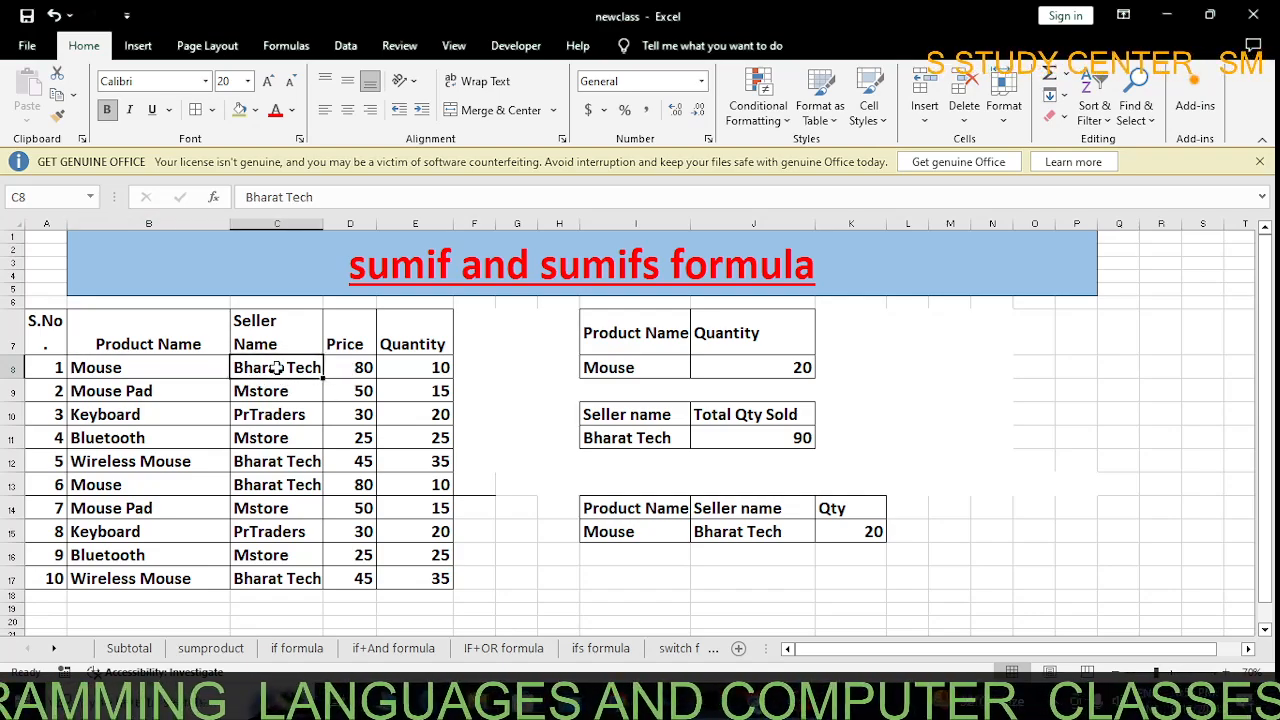
pyautogui.click(403, 370)
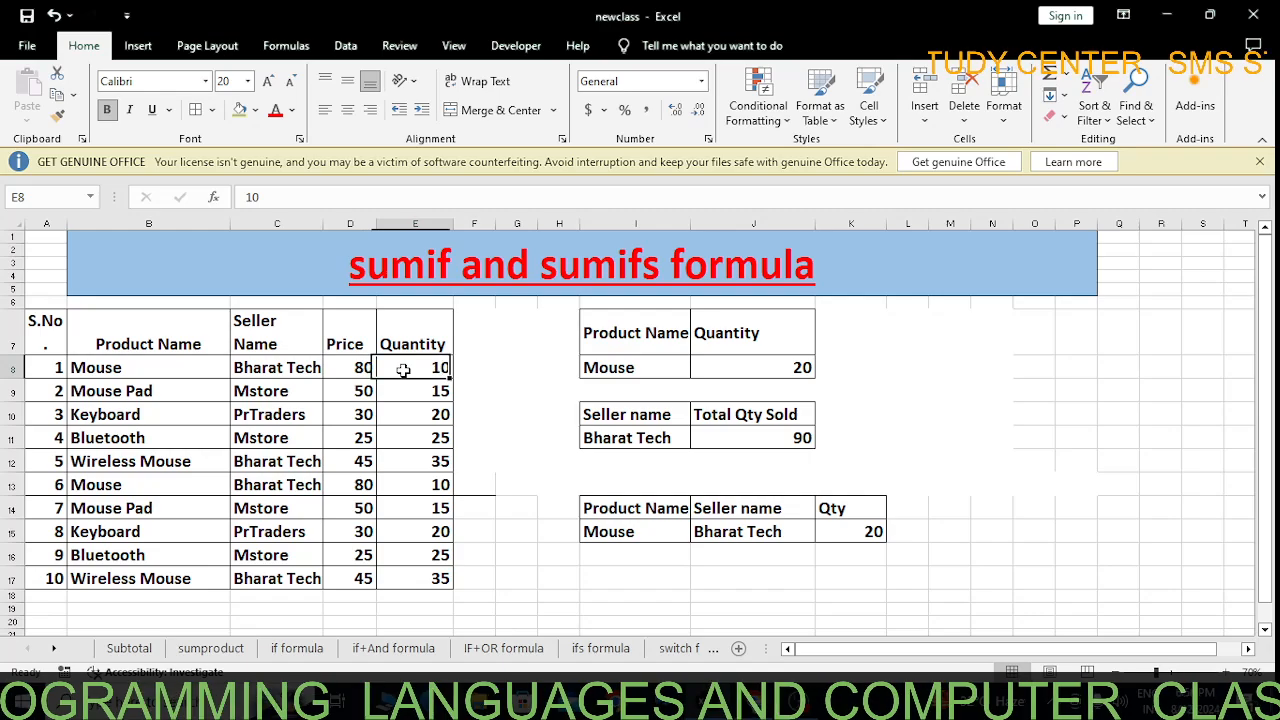
pyautogui.click(124, 484)
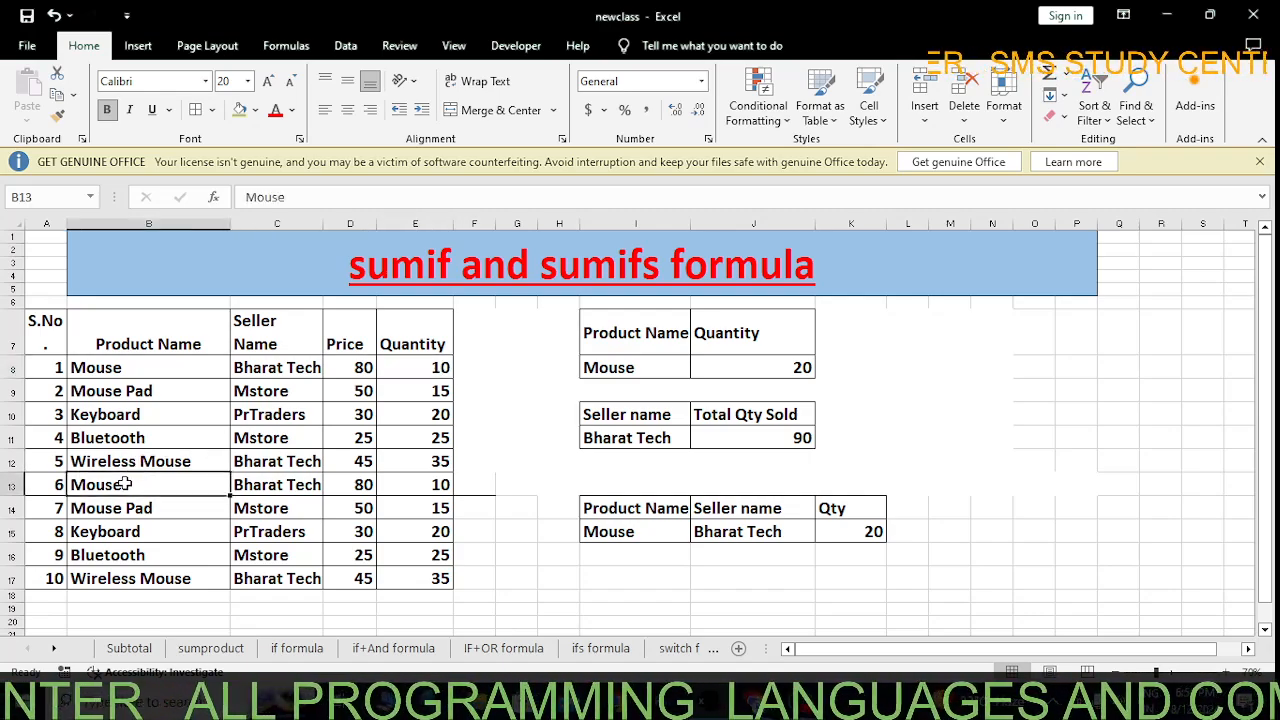
pyautogui.click(280, 490)
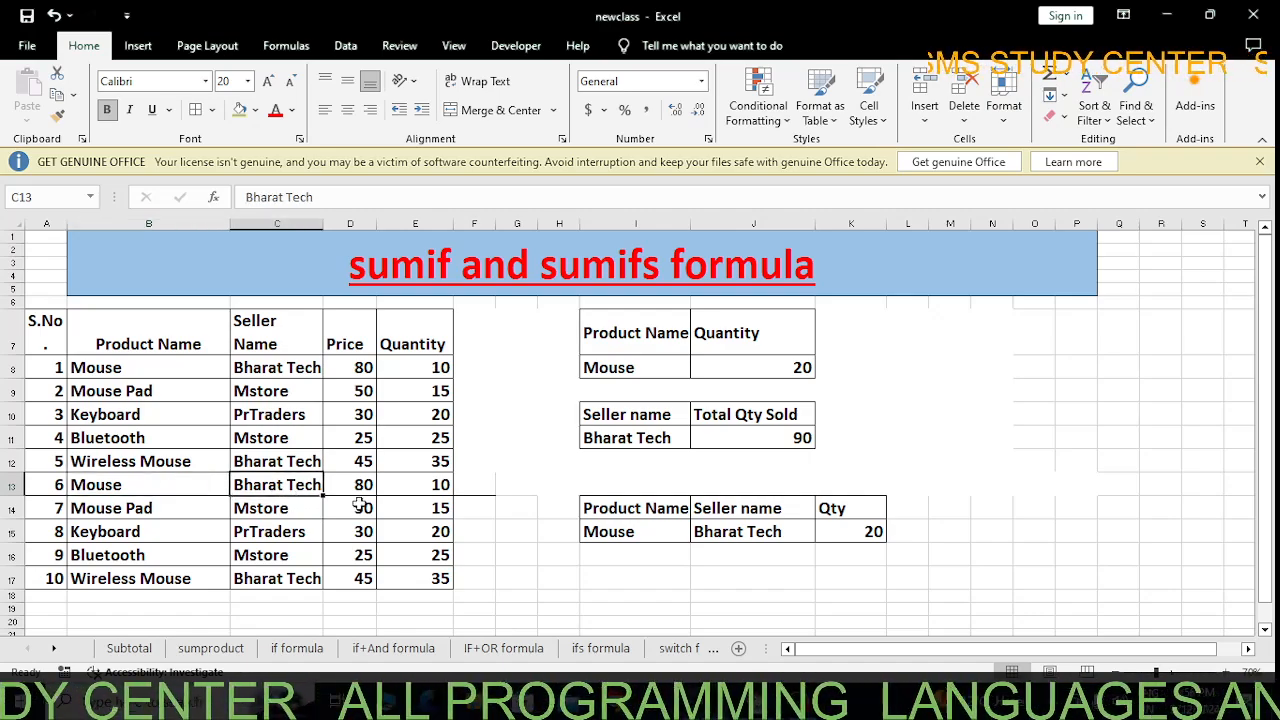
pyautogui.click(422, 484)
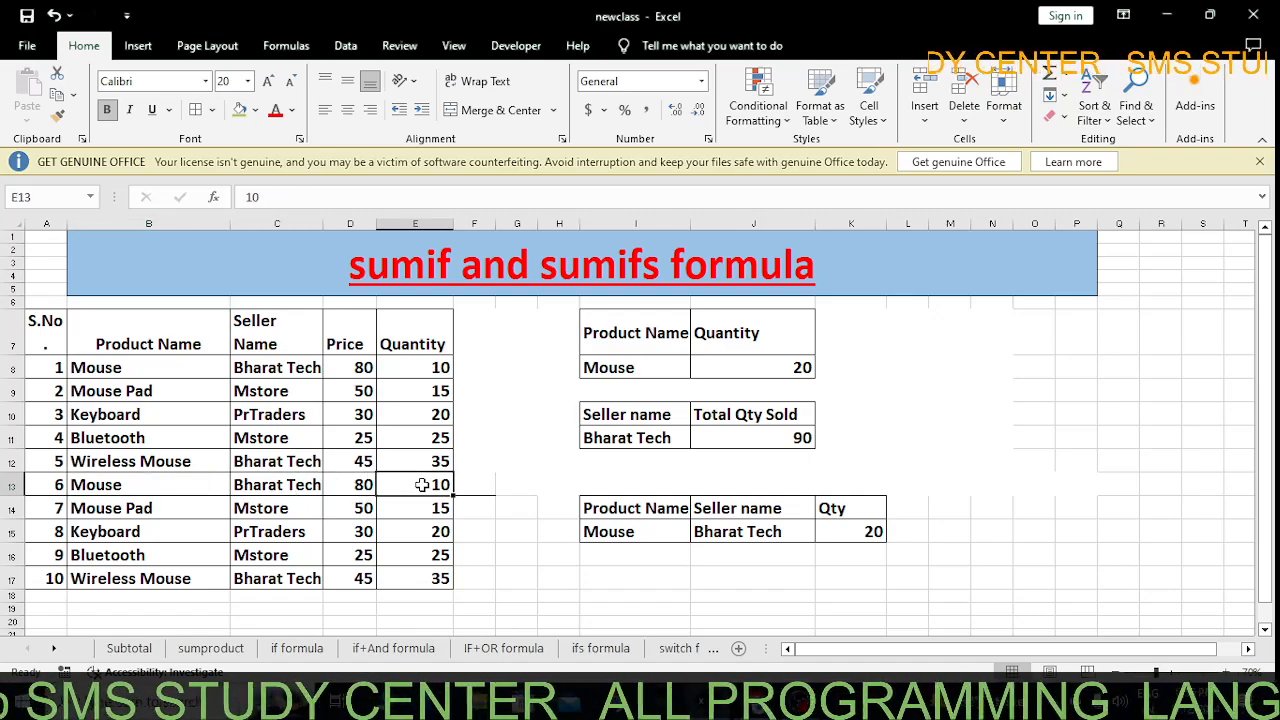
pyautogui.click(833, 531)
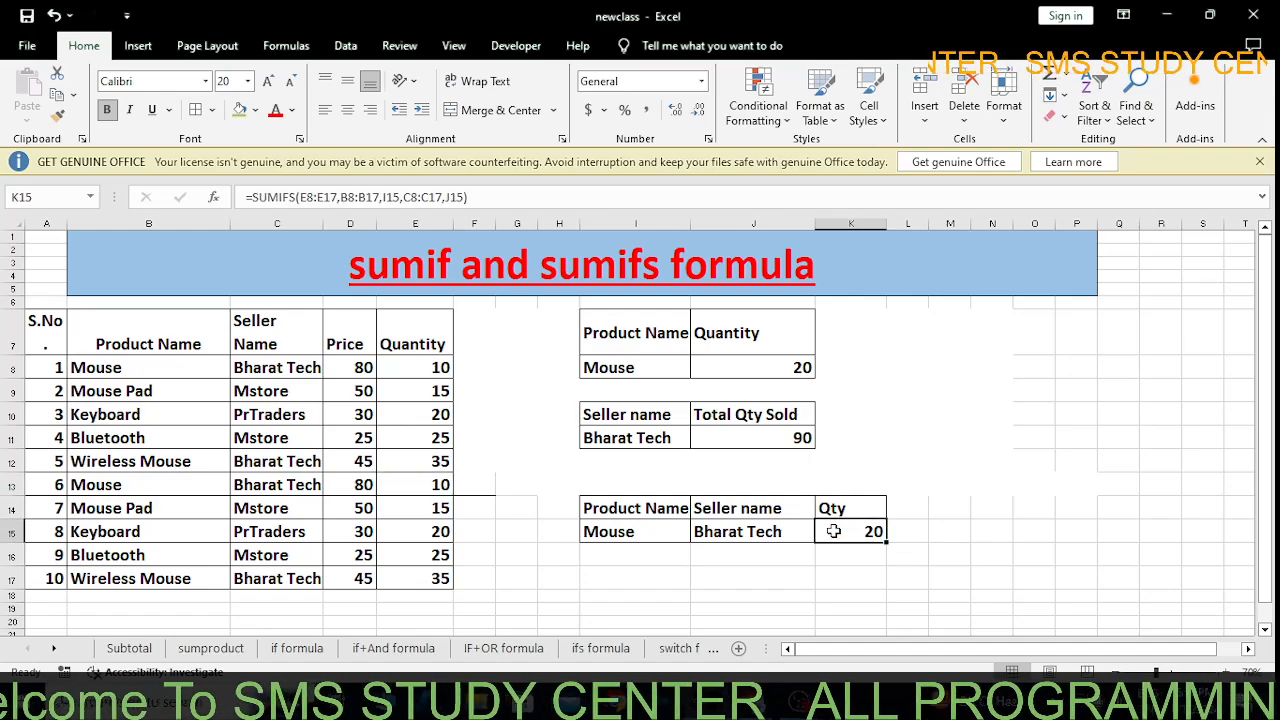